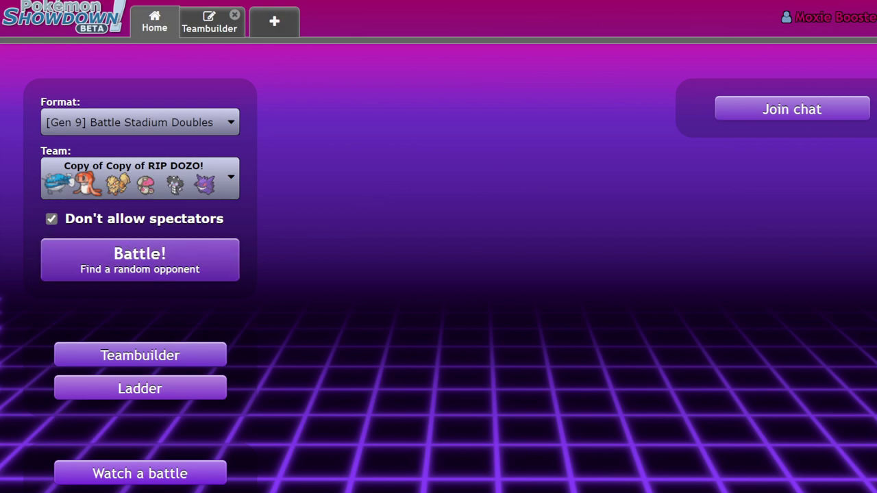
Step: Choose the team "Why he ourple?" for the [Gen 9] Battle Stadium Doubles format
click(137, 182)
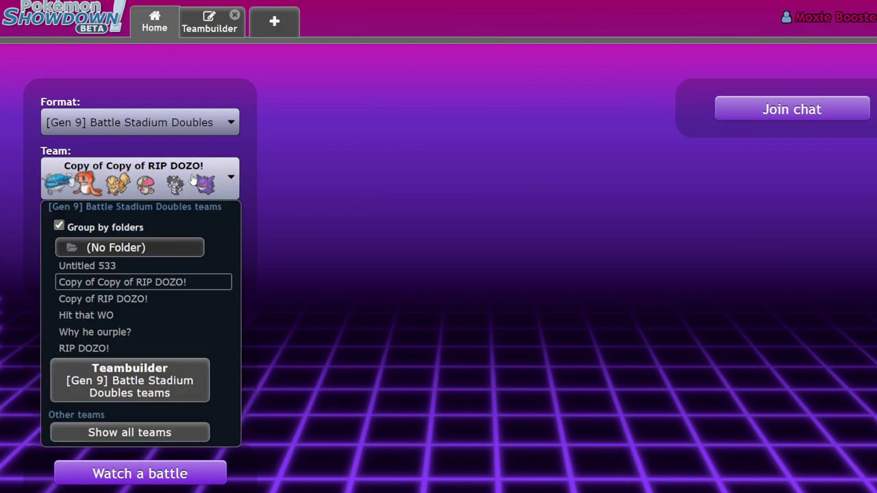
click(140, 333)
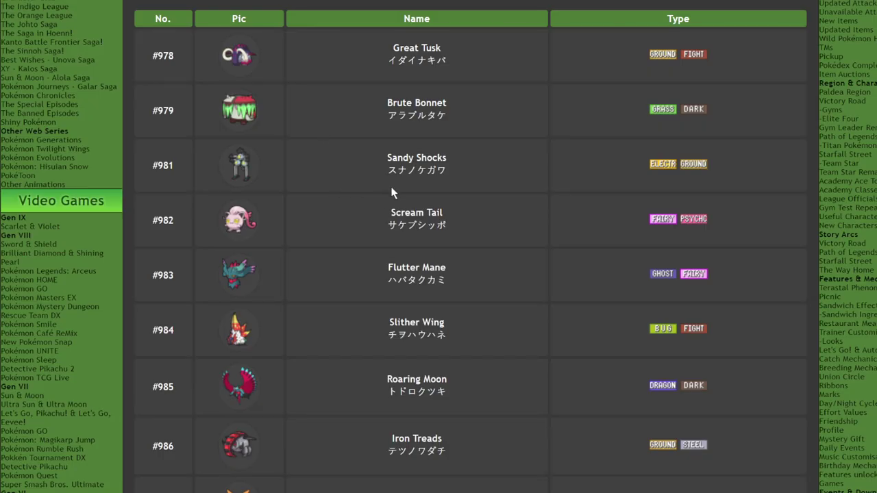
Step: Examine the web page listing Paradox and legendary Pokémon from Great Tusk to Miraidon, with their numbers and types
scroll(392, 191, up, 3)
scroll(400, 182, down, 3)
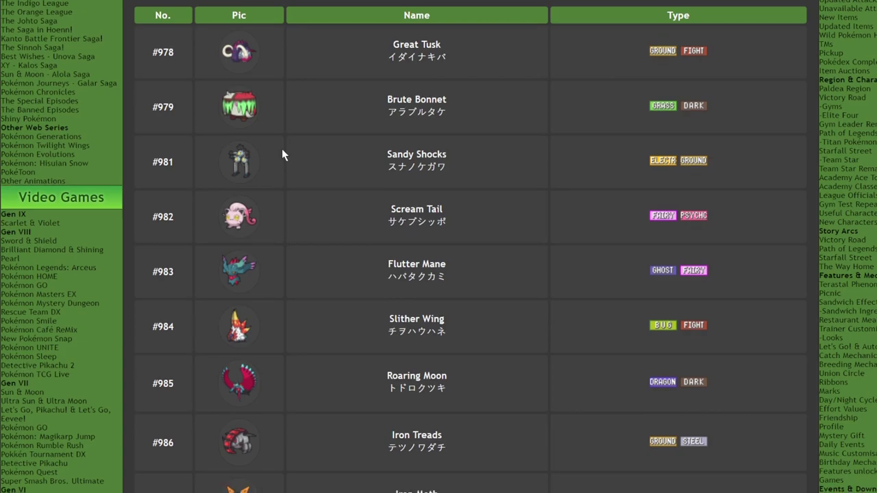
scroll(282, 155, down, 12)
scroll(284, 137, up, 1)
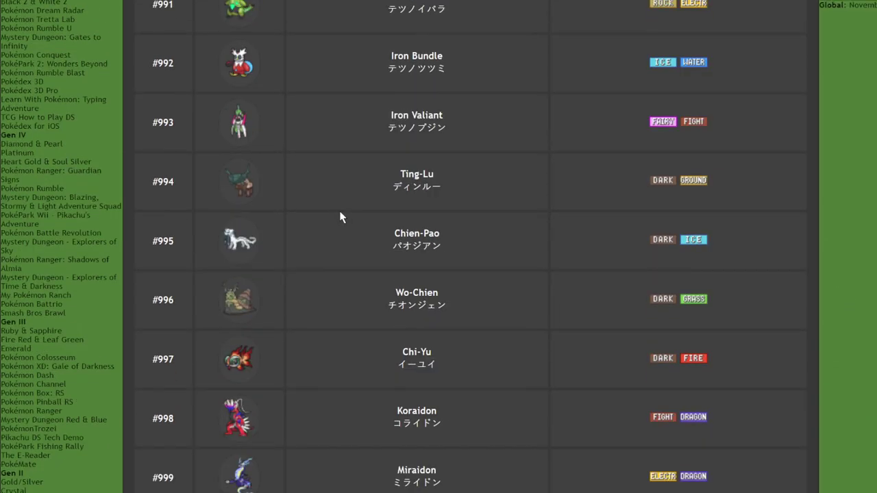
scroll(343, 215, up, 10)
scroll(350, 226, down, 2)
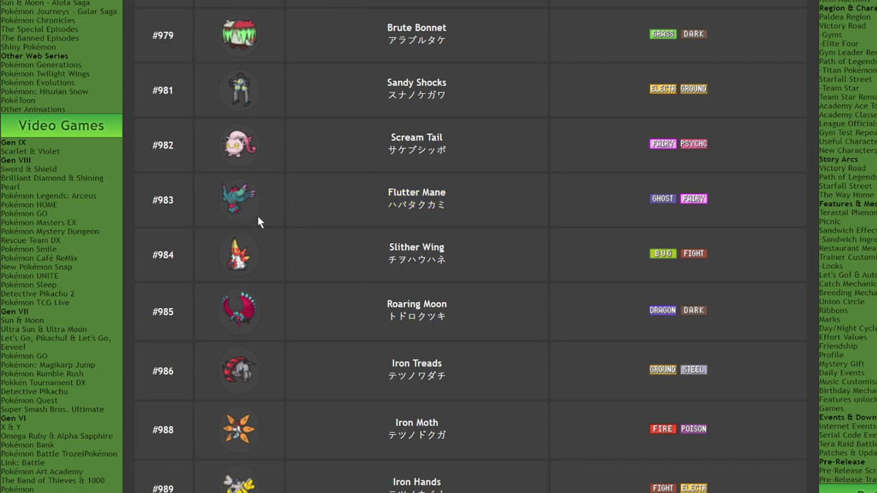
scroll(465, 201, down, 3)
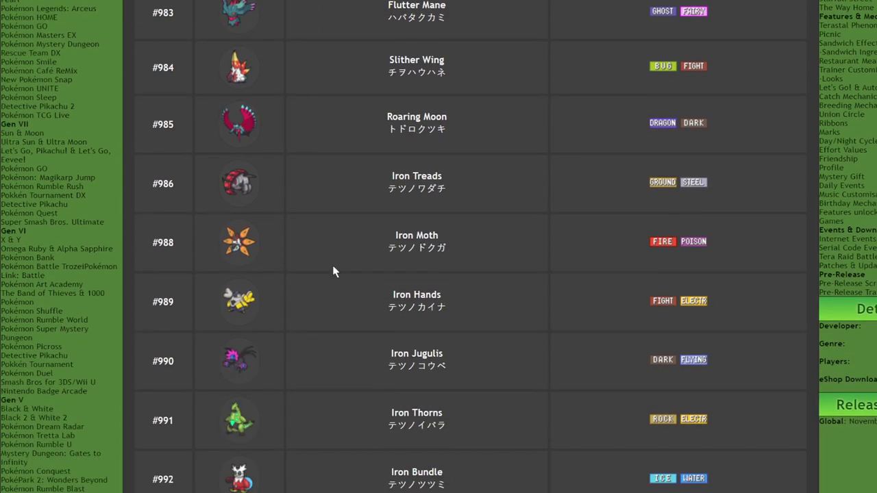
scroll(301, 280, down, 3)
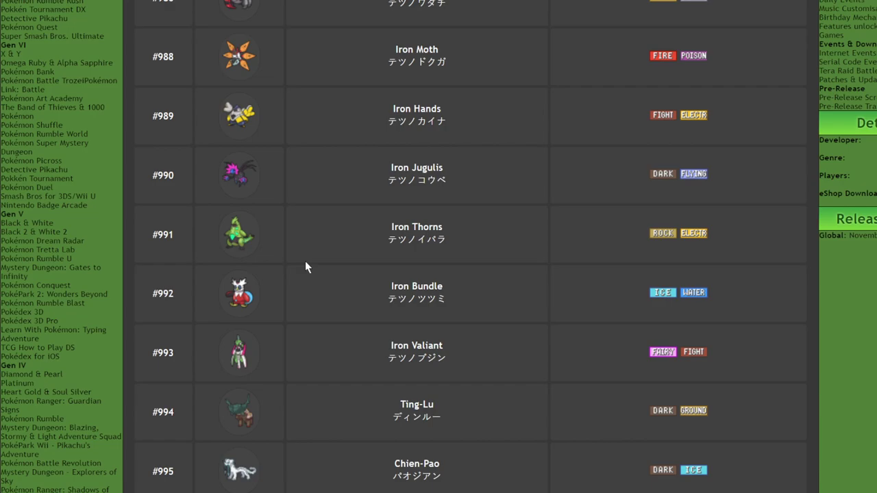
scroll(274, 224, down, 2)
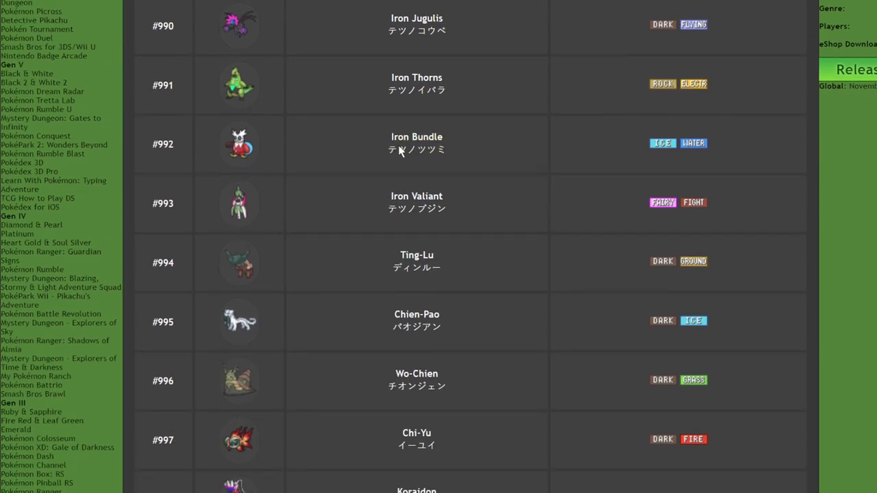
scroll(401, 201, down, 2)
scroll(367, 267, up, 10)
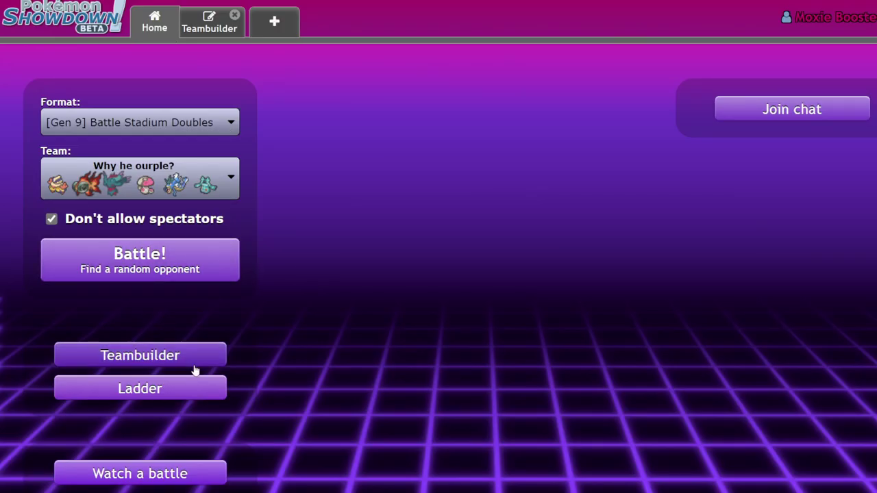
Step: Open the team Untitled 533 in the Teambuilder and display Dragapult's EV and stat details
click(192, 364)
click(43, 62)
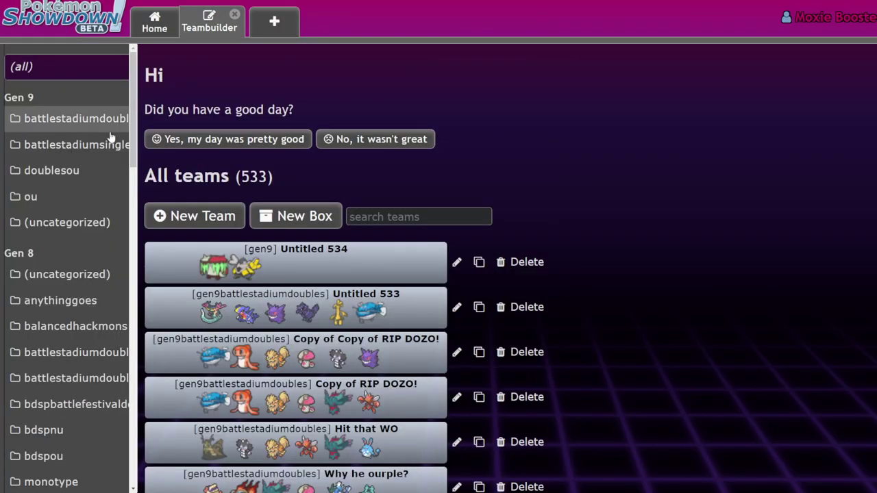
click(320, 309)
click(492, 245)
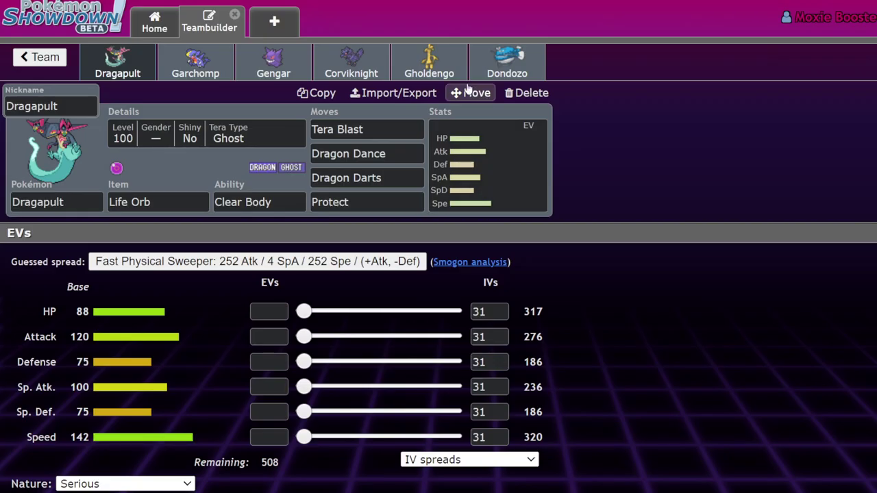
Step: Replace Gholdengo in the team with Flutter Mane
click(429, 62)
click(61, 203)
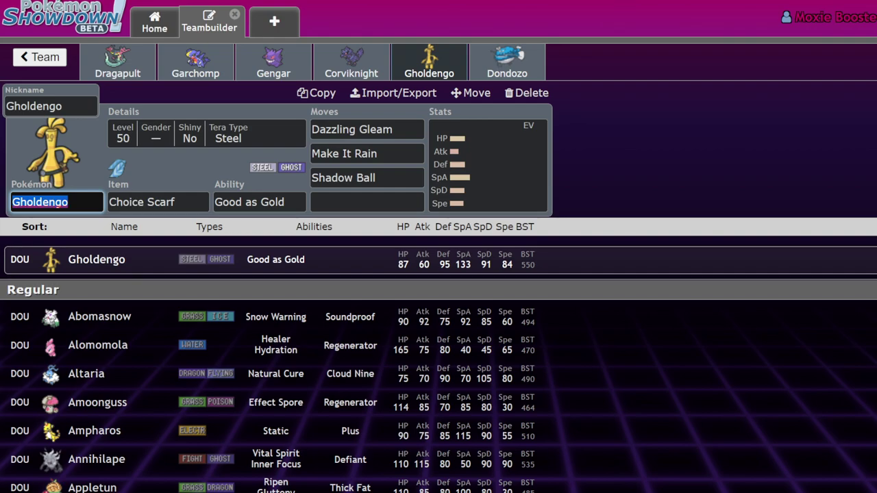
text(flu)
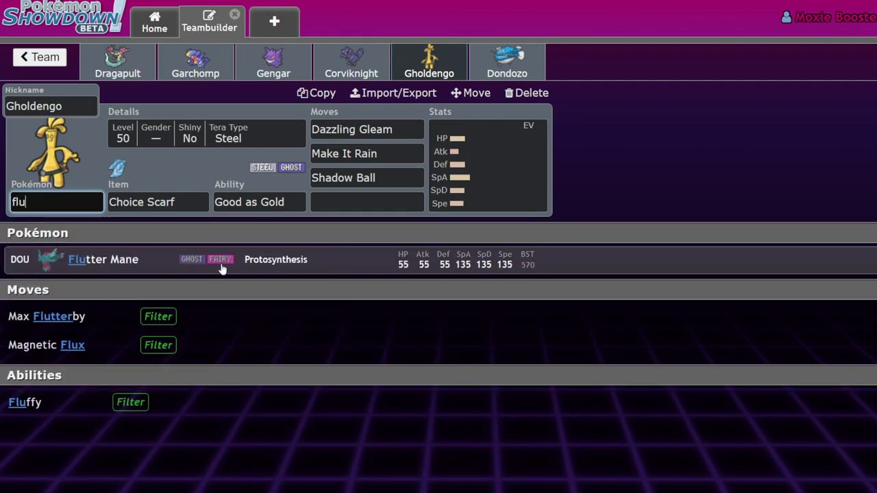
click(221, 262)
Step: Check Flutter Mane's Protosynthesis ability and give it the Booster Energy item
click(228, 202)
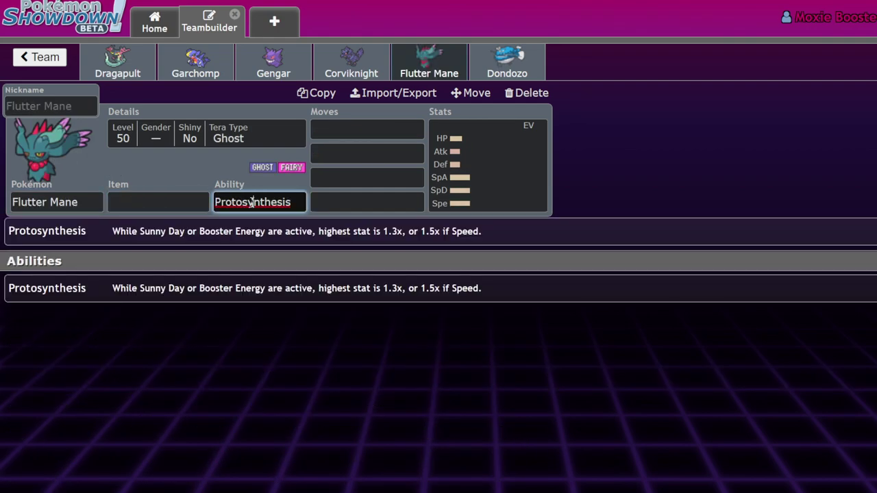
click(196, 200)
text(boo)
key(Return)
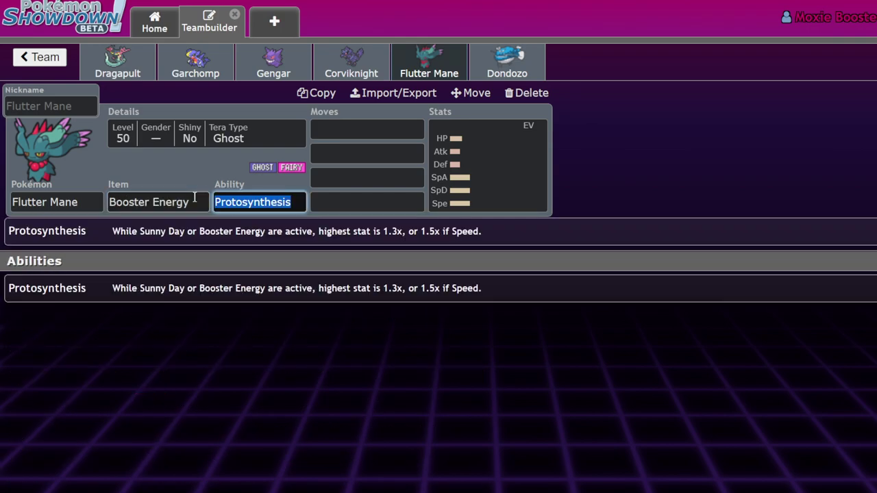
Step: Set Flutter Mane's EVs to 252 Speed, 252 Sp. Atk. and 4 HP
click(540, 196)
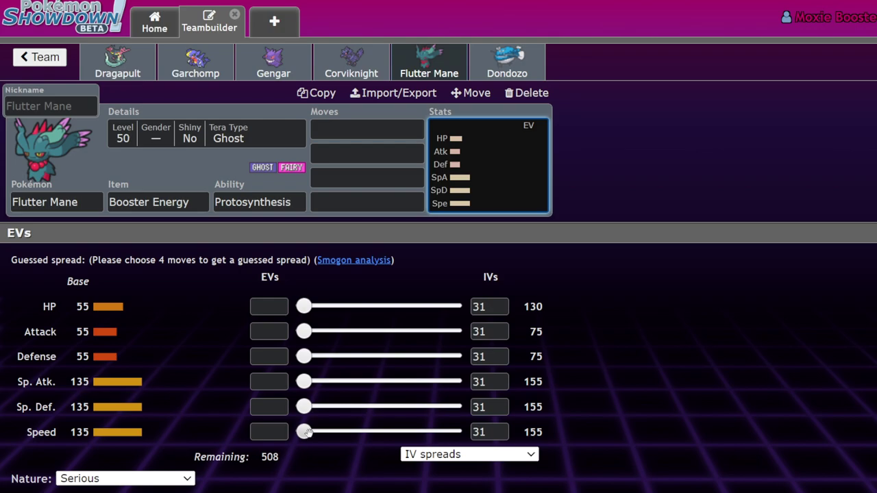
drag(303, 431, 693, 400)
drag(304, 381, 523, 371)
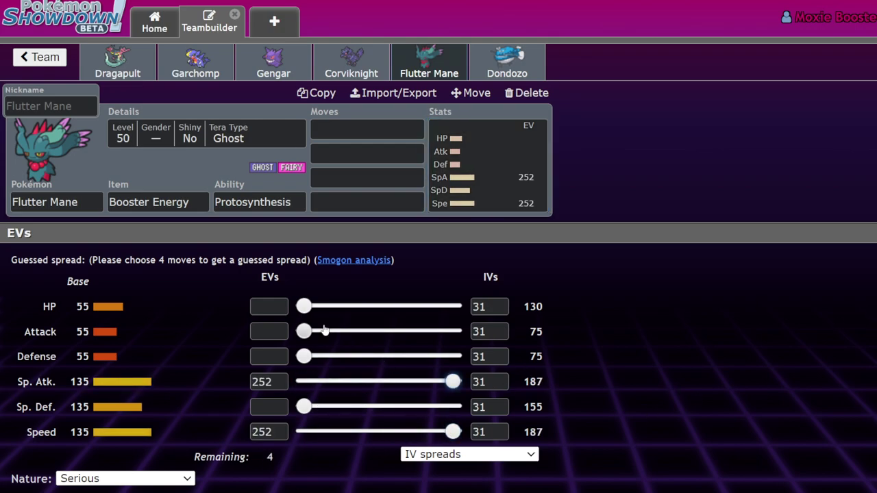
drag(305, 306, 314, 306)
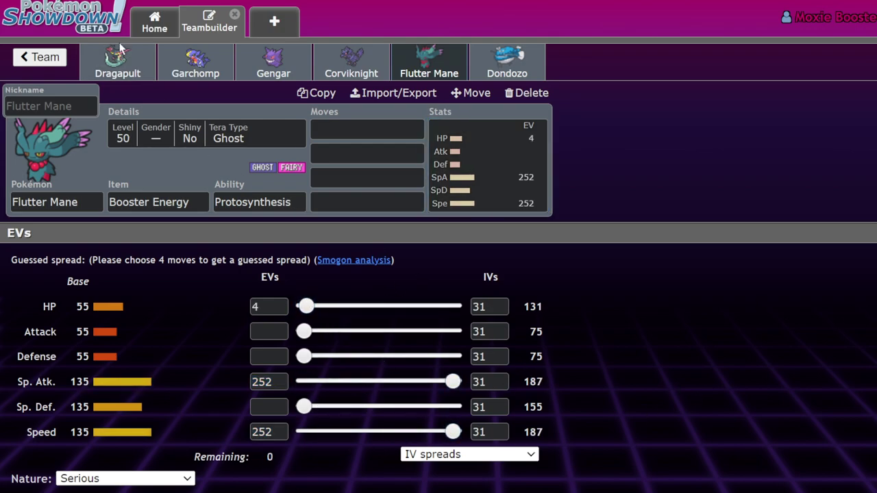
Step: Compare the sets and base stats of Garchomp, Gengar, Dragapult, Flutter Mane and Dondozo within the team
click(196, 68)
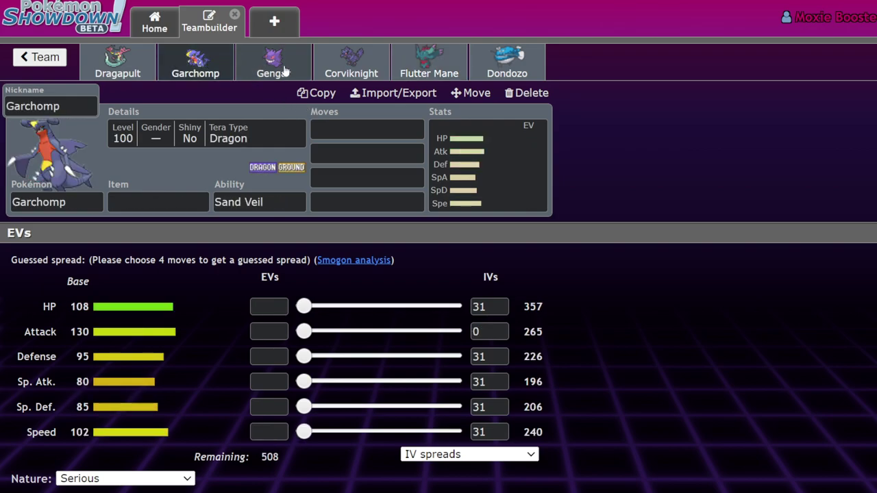
click(285, 71)
click(133, 56)
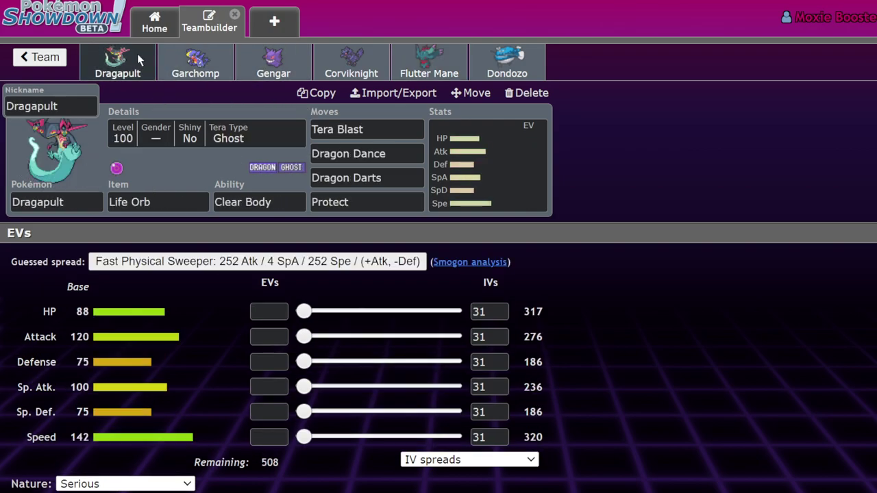
click(279, 64)
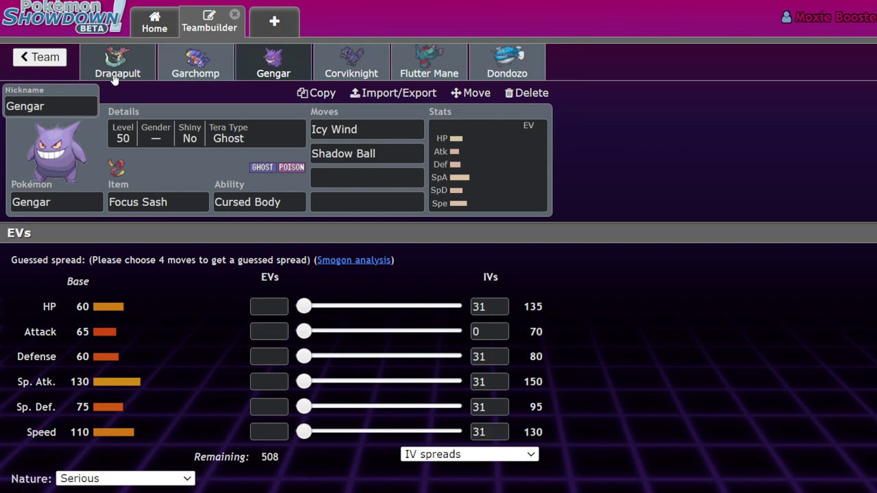
click(115, 76)
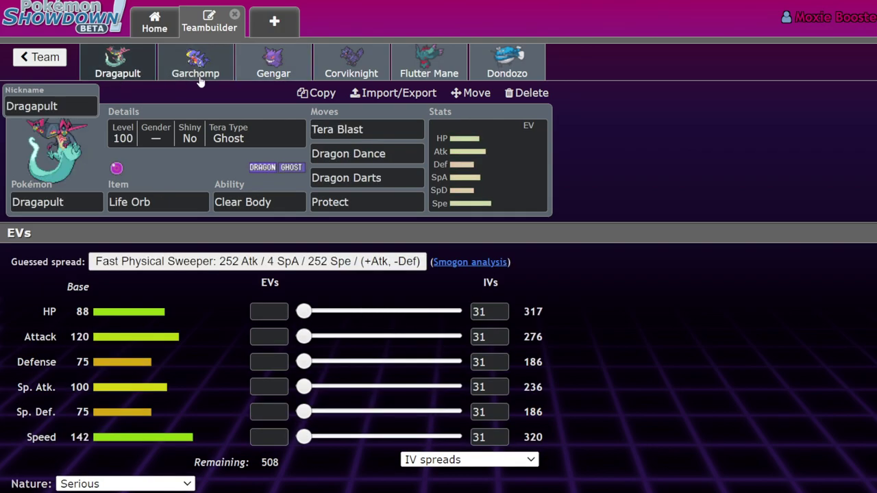
click(197, 79)
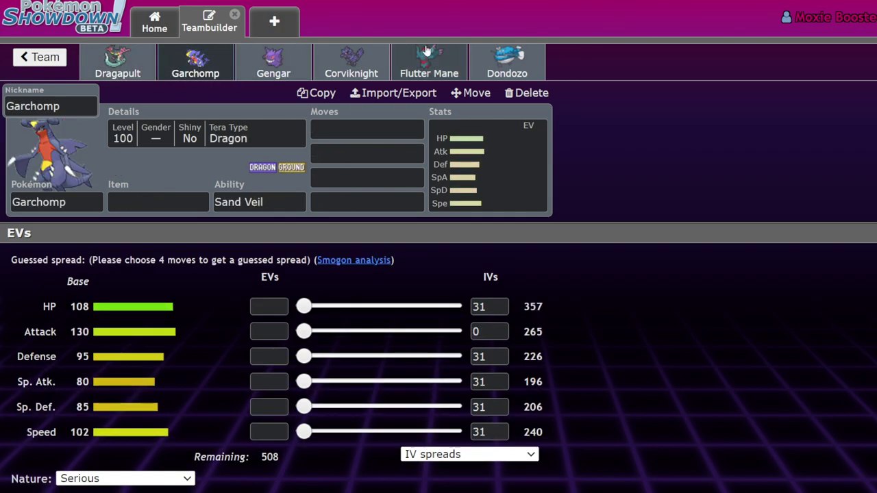
click(426, 53)
click(119, 77)
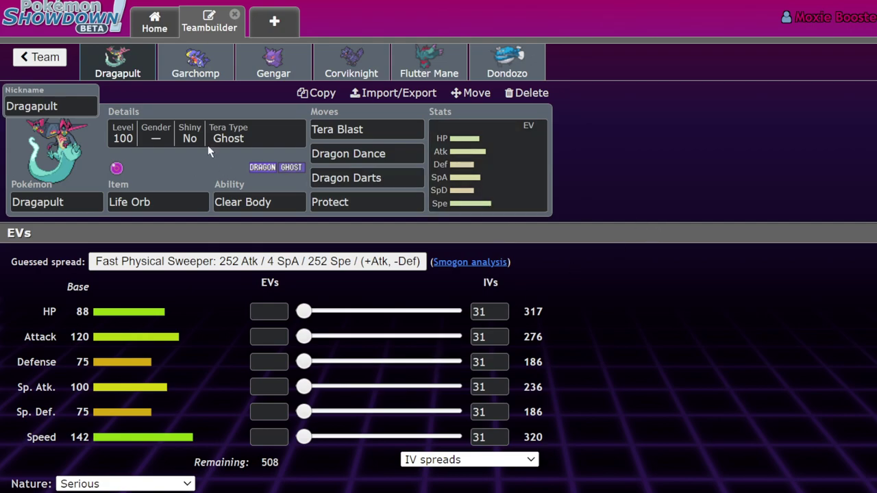
click(400, 71)
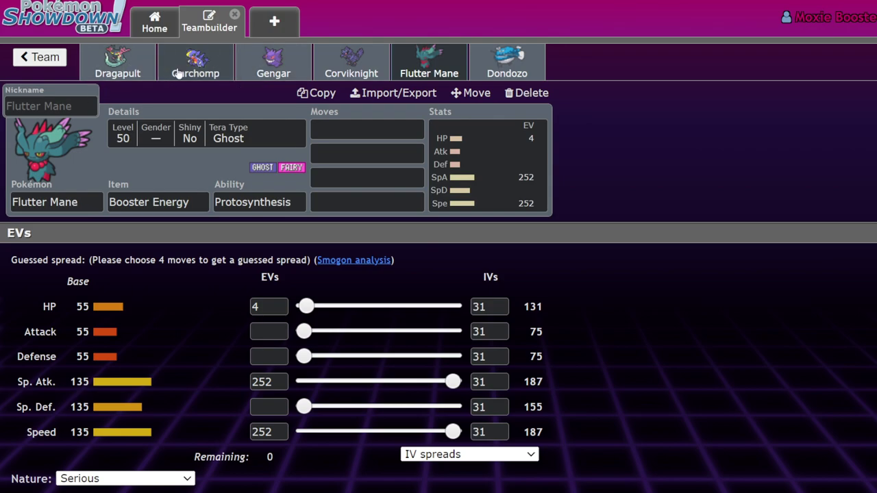
click(143, 71)
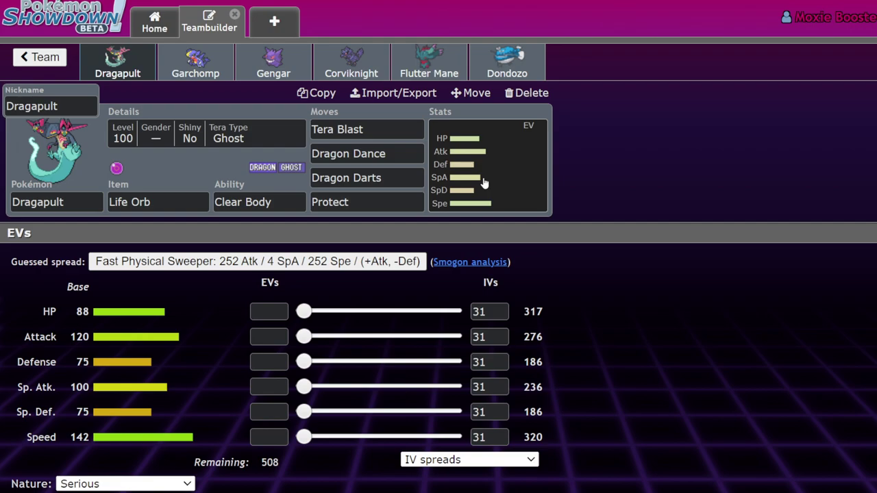
click(506, 62)
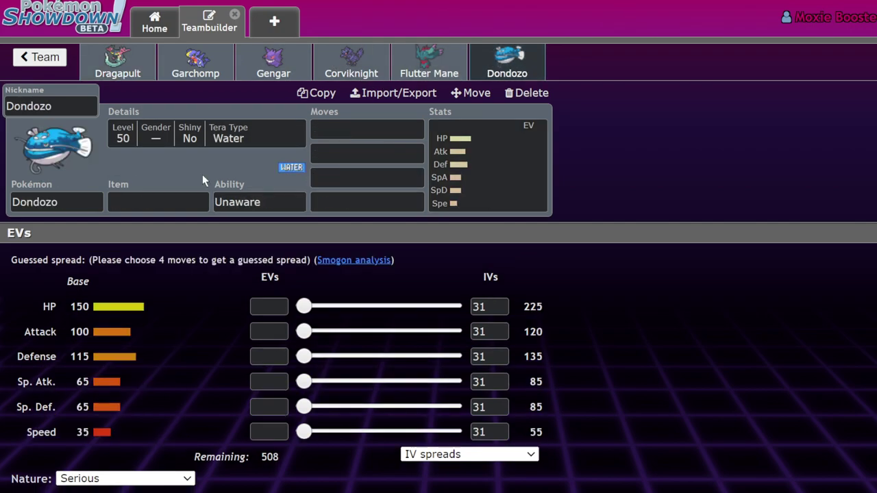
Step: Filter the Pokémon choices for Flutter Mane's slot by Fairy type and examine the candidates' abilities and base stats
click(429, 62)
click(58, 203)
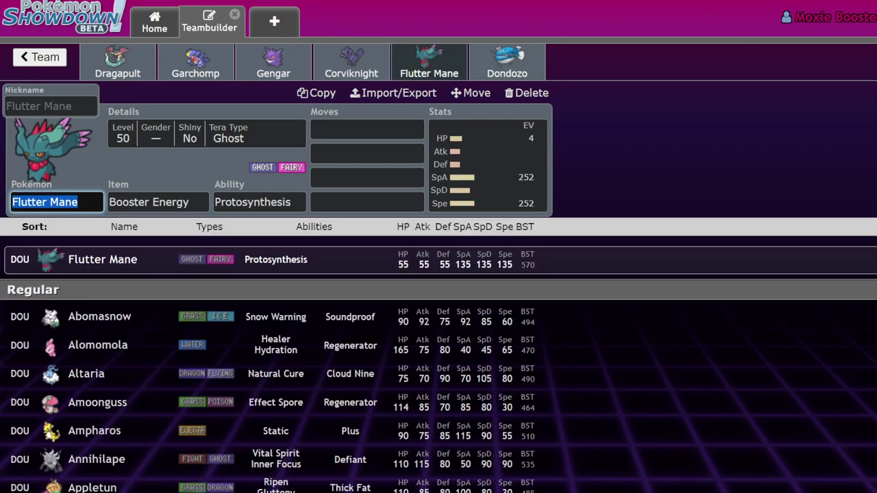
text(fairy)
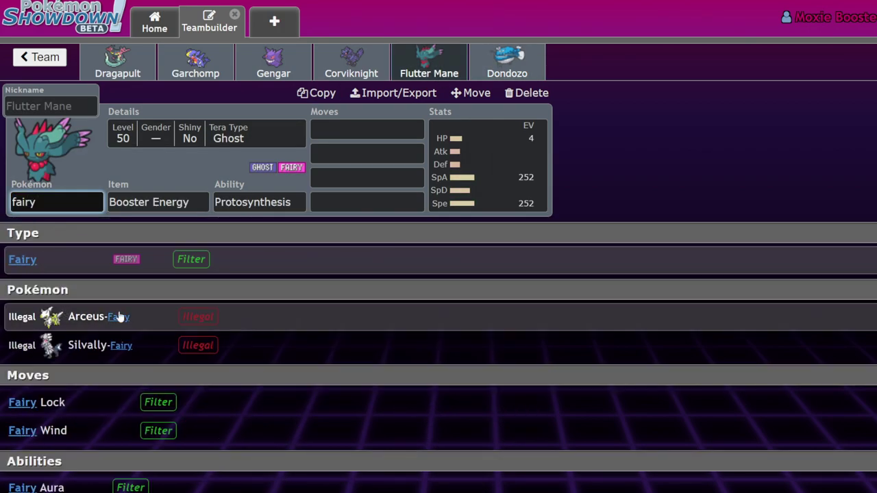
key(Return)
scroll(281, 353, down, 3)
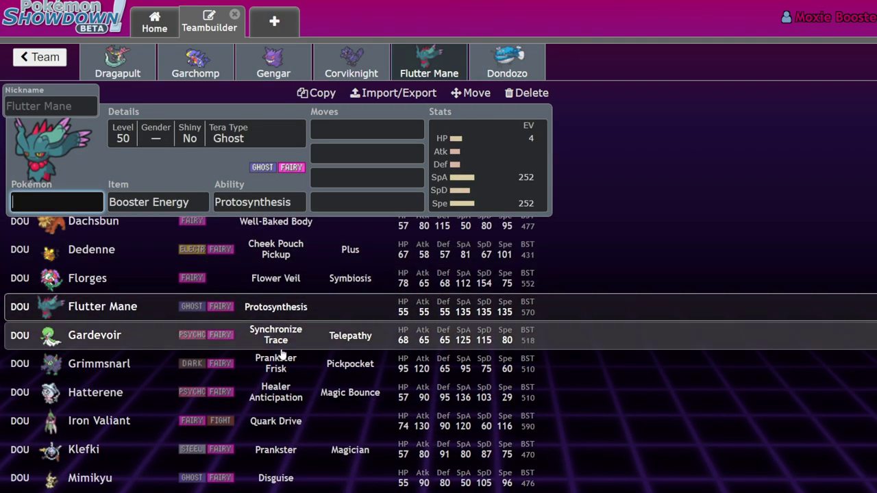
scroll(282, 357, down, 3)
scroll(213, 399, down, 1)
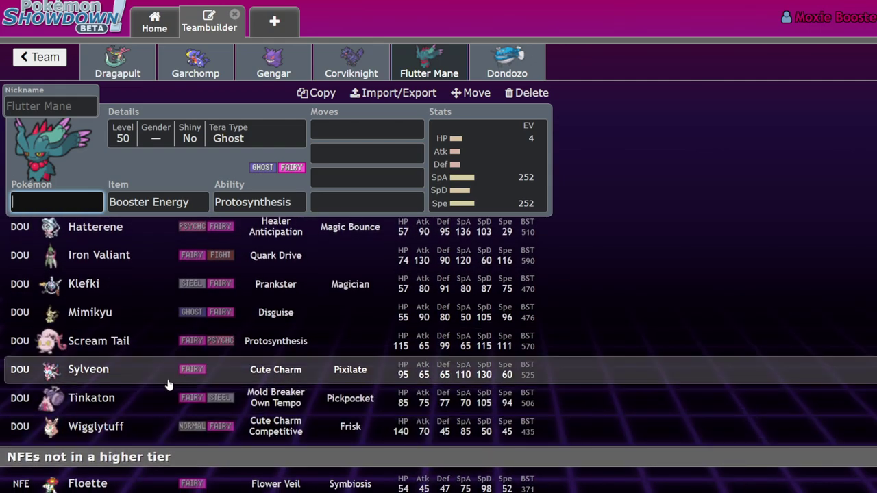
scroll(169, 380, up, 4)
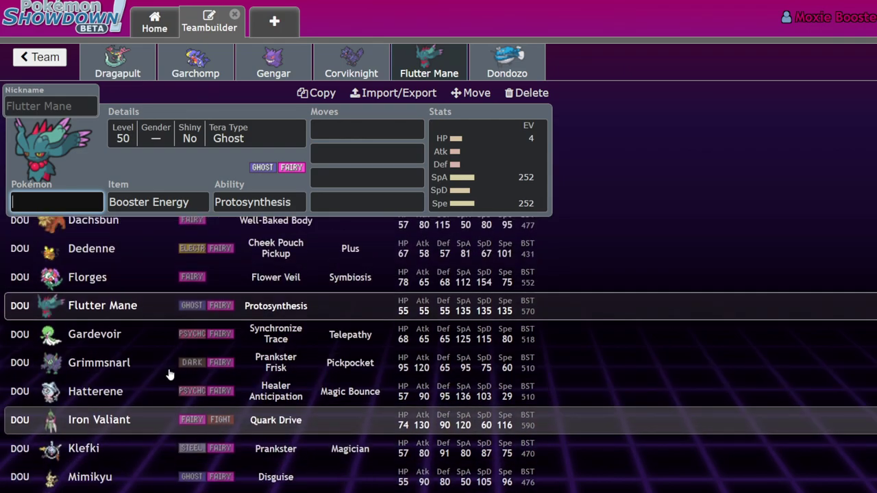
scroll(169, 376, up, 1)
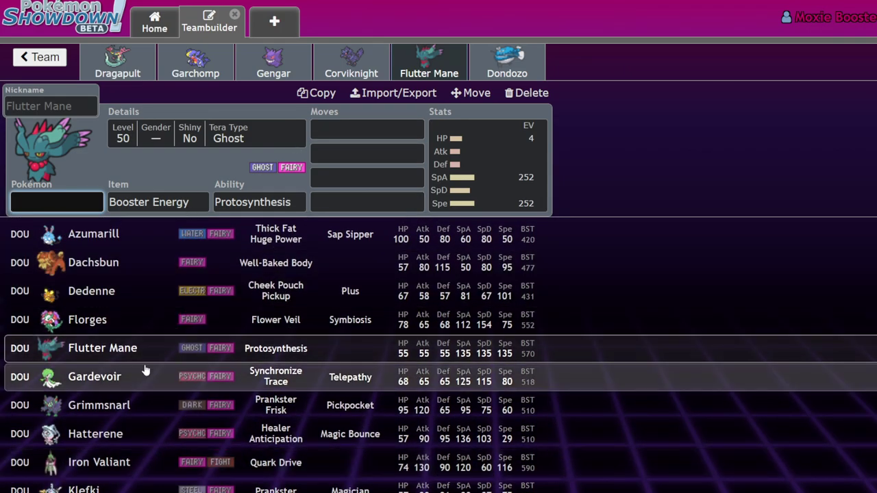
scroll(143, 371, down, 4)
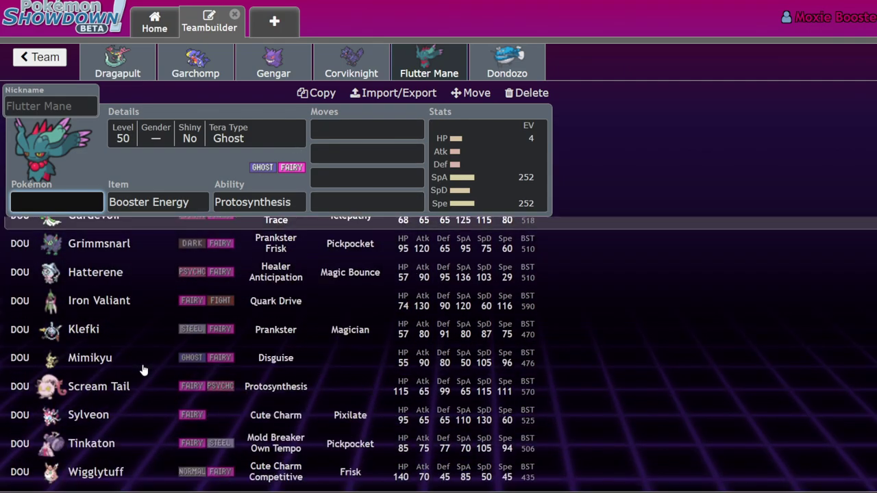
scroll(143, 371, down, 2)
scroll(143, 371, up, 5)
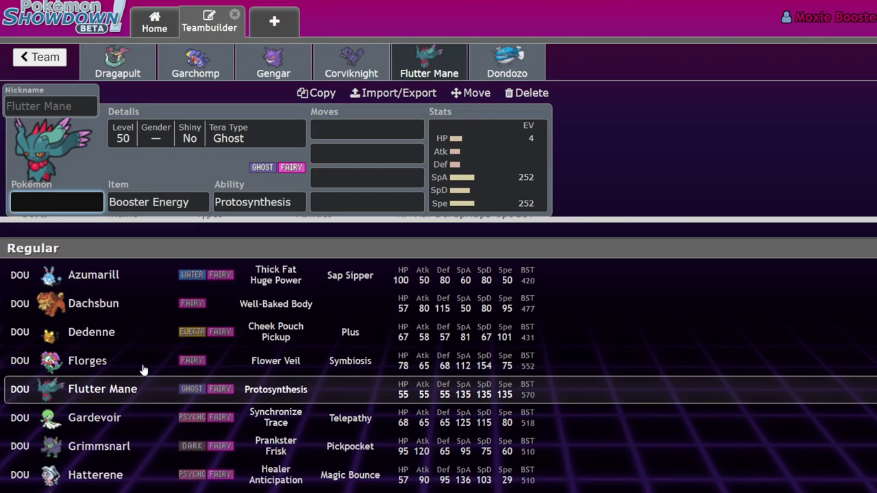
Step: Examine the rest of the Fairy-type candidates, from Flutter Mane through Wigglytuff, comparing their abilities and base stats
scroll(143, 371, down, 3)
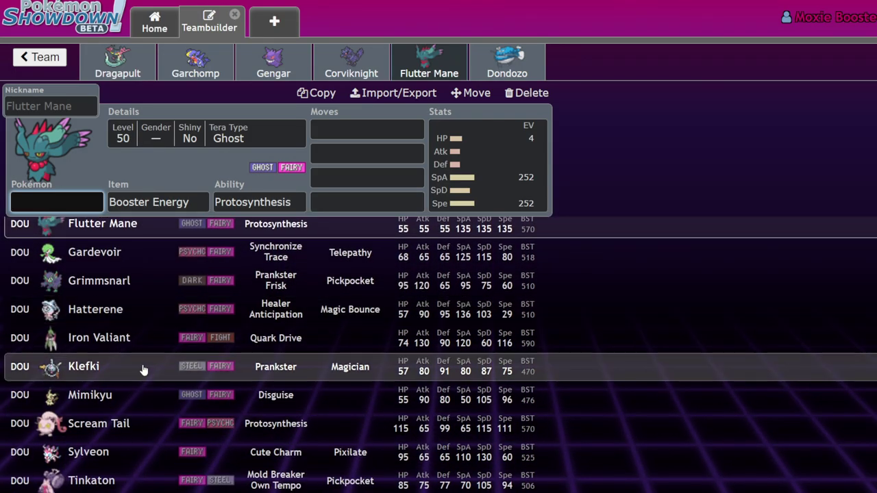
scroll(143, 371, down, 1)
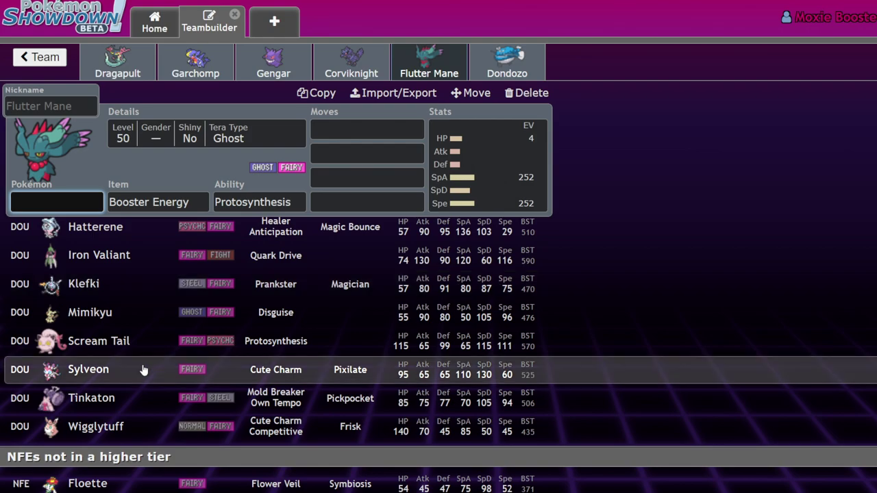
scroll(143, 371, down, 2)
scroll(143, 371, up, 3)
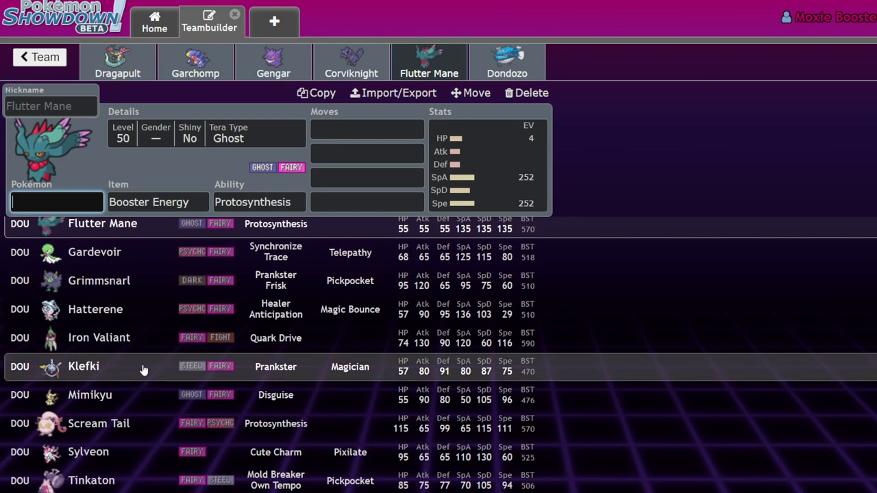
scroll(146, 377, down, 1)
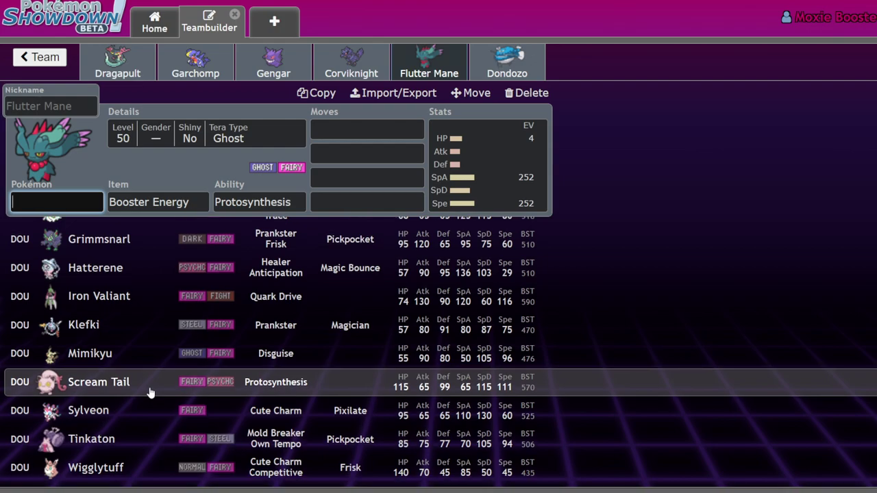
scroll(151, 392, up, 3)
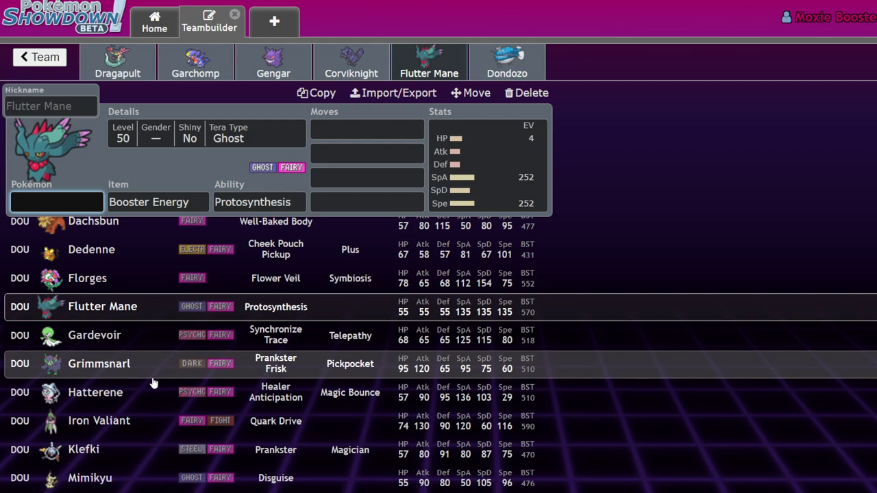
Step: Compare the typings, sets and base stats of the team's Dragapult, Flutter Mane and Gengar
click(247, 65)
click(137, 69)
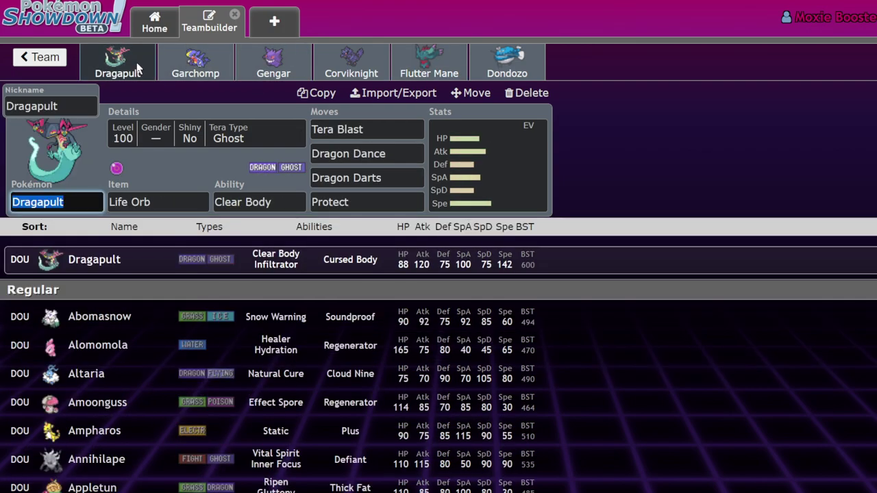
click(420, 55)
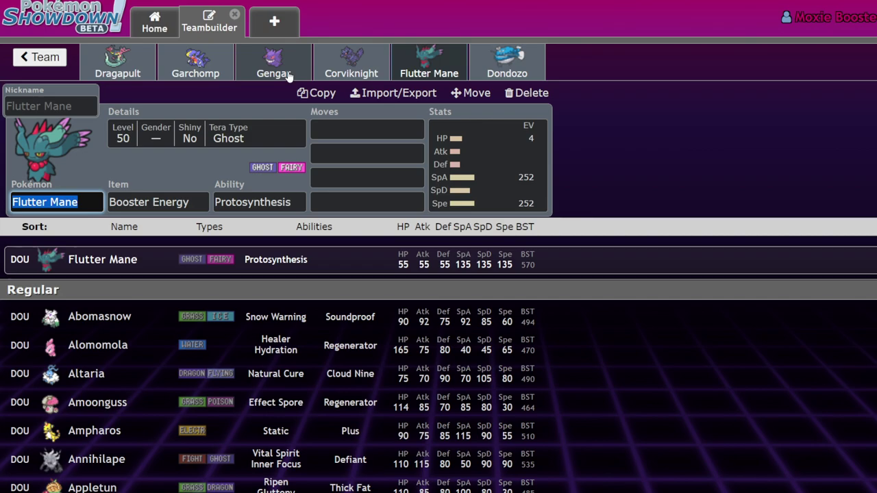
click(288, 75)
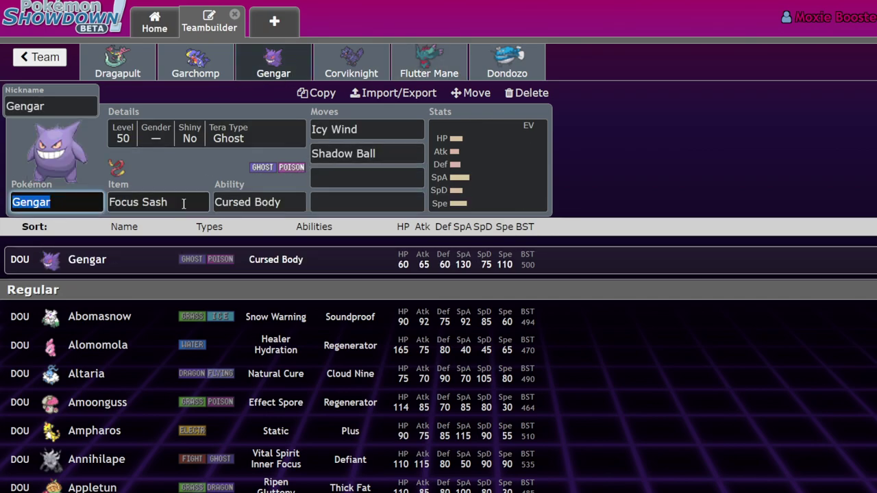
Step: Add Icy Wind as Flutter Mane's first move
click(440, 61)
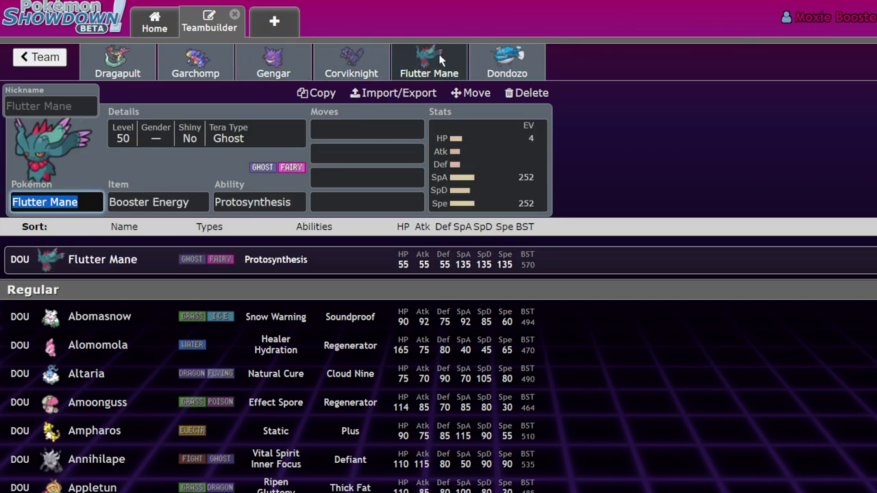
click(385, 124)
text(icvy)
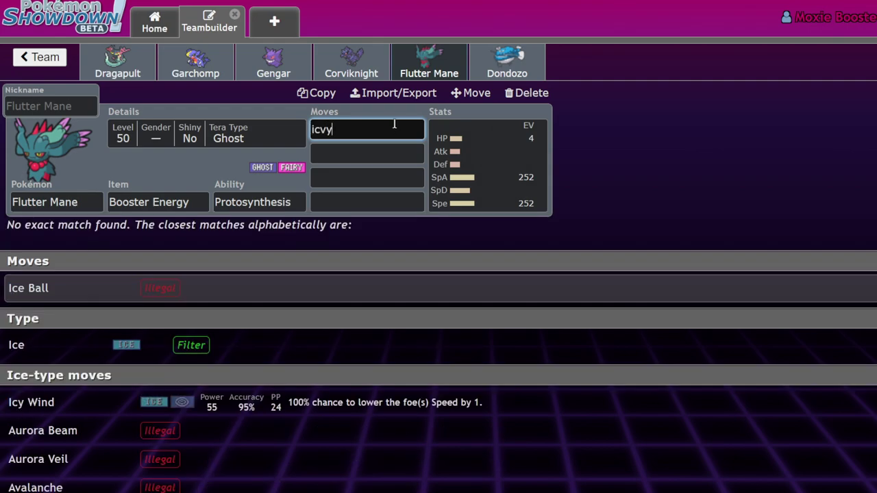
click(165, 397)
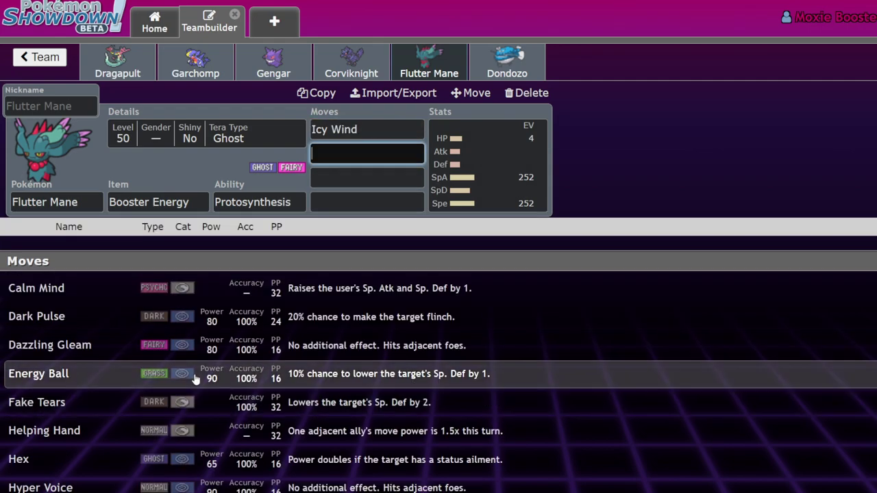
Step: Review Gengar's moves and item, and check Dragapult's set and detailed stat spread
click(277, 66)
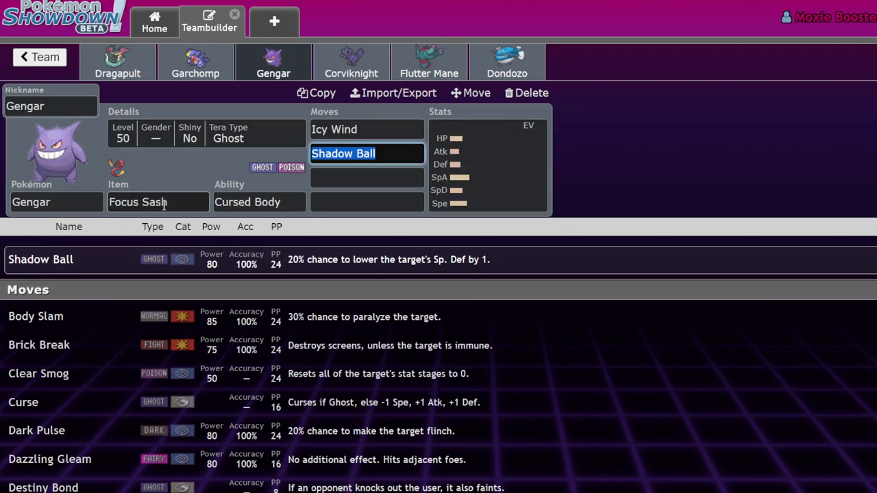
click(117, 68)
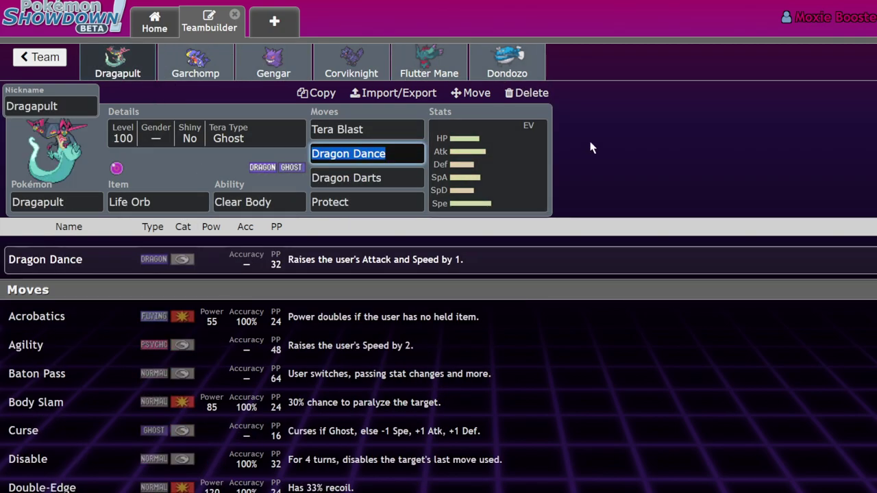
click(530, 170)
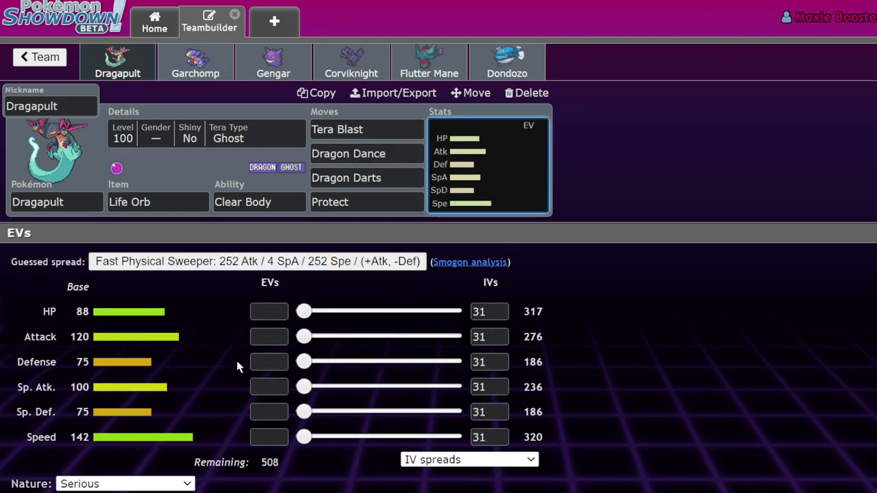
Step: Sort the Pokémon choices for Dragapult's slot by Speed and examine the fastest candidates down to Gengar
click(82, 202)
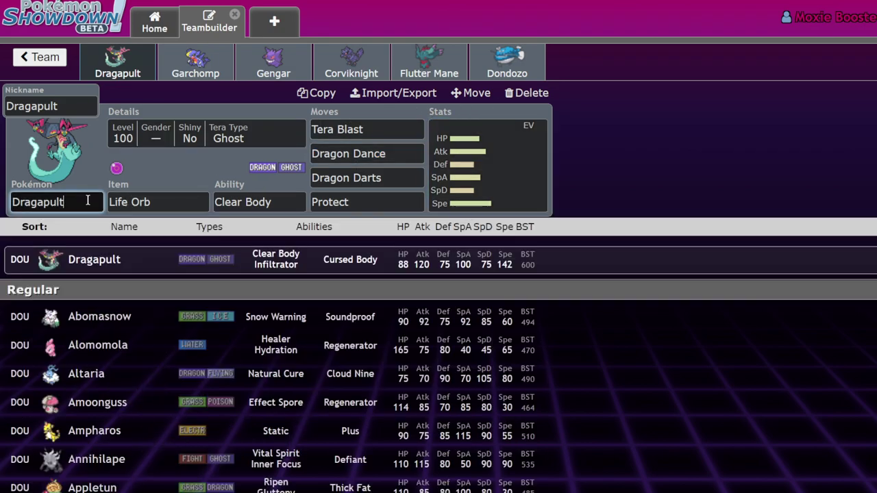
click(503, 227)
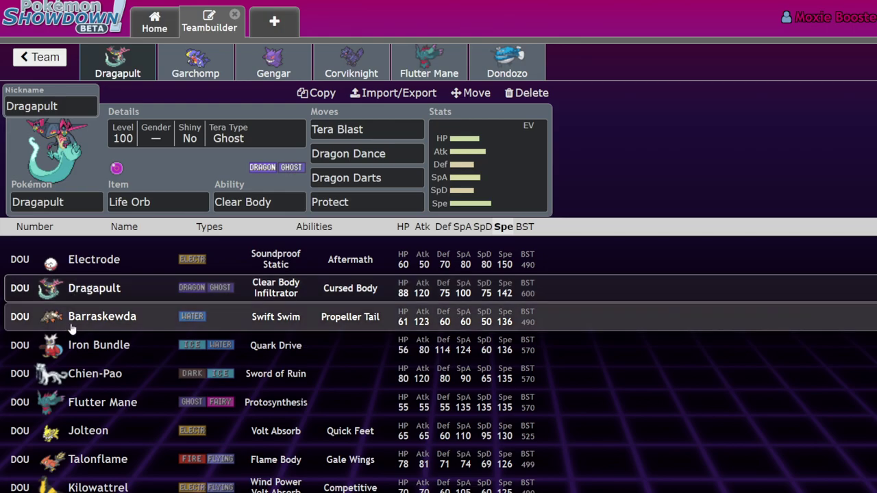
scroll(116, 322, down, 1)
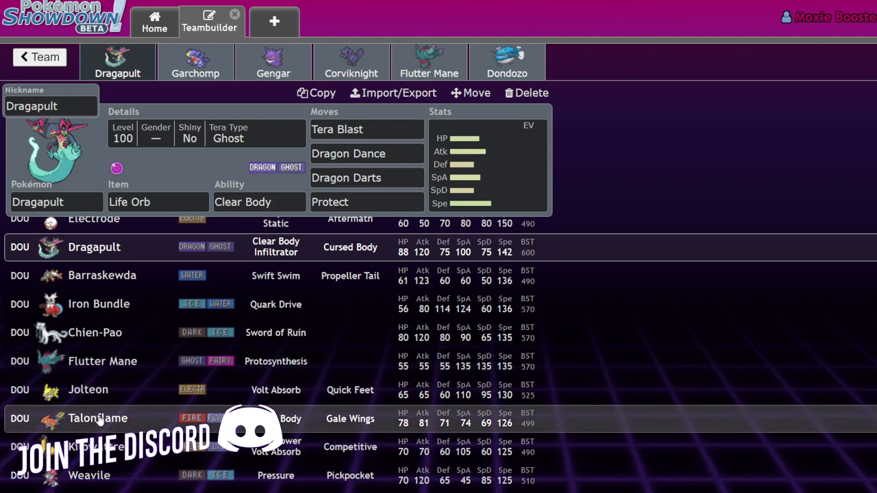
scroll(92, 416, down, 3)
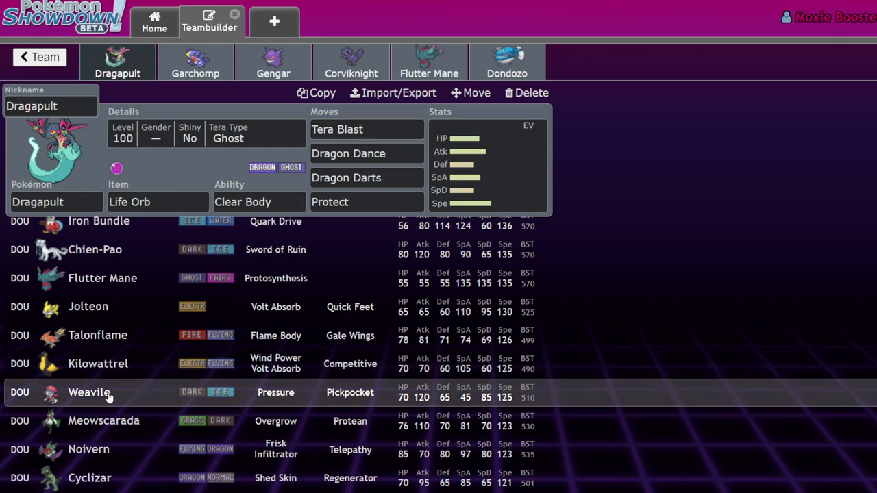
scroll(102, 411, down, 2)
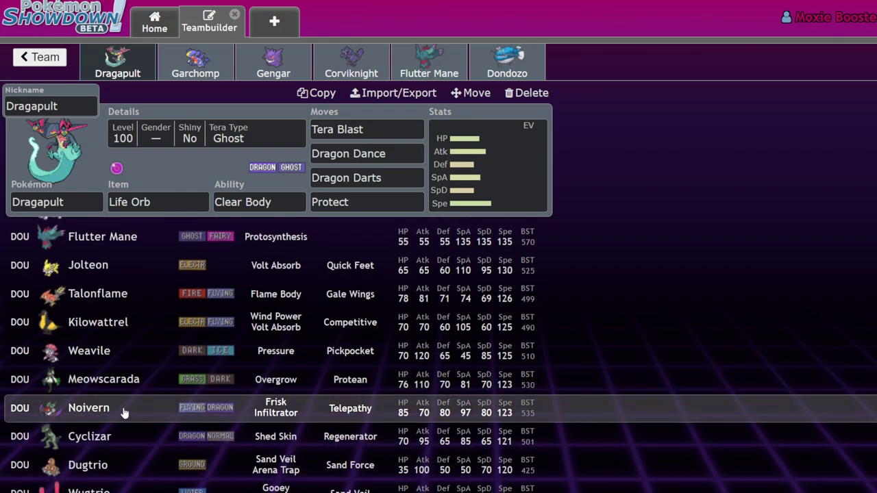
scroll(103, 438, down, 3)
scroll(133, 388, down, 6)
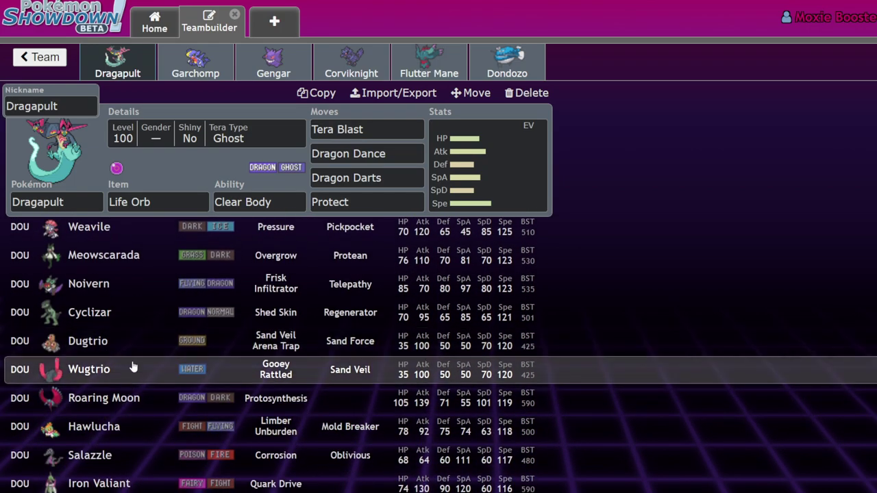
scroll(128, 381, down, 5)
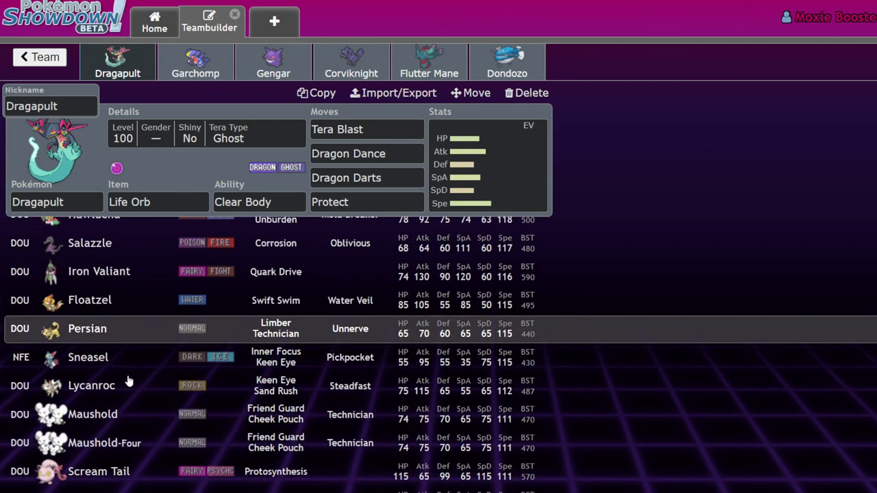
scroll(109, 341, down, 3)
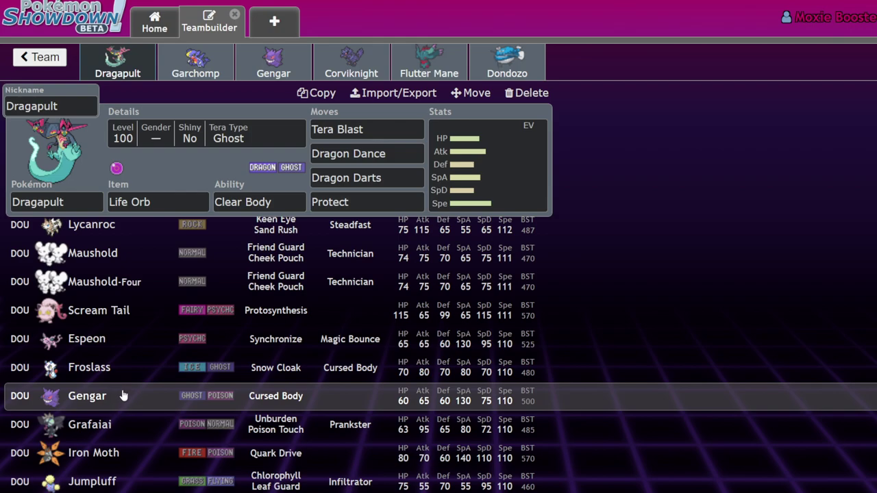
Step: Recheck the Speed ranking between Gengar and Flutter Mane, comparing the Pokémon placed between them
scroll(122, 392, up, 3)
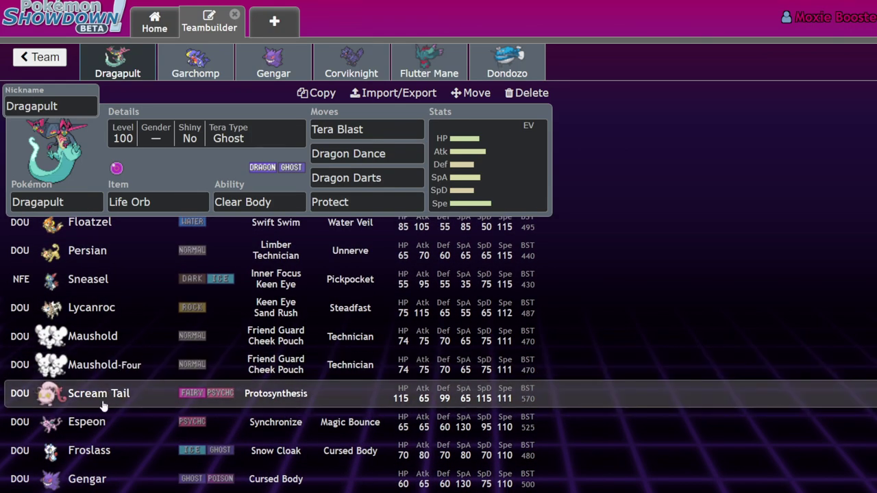
scroll(125, 294, up, 6)
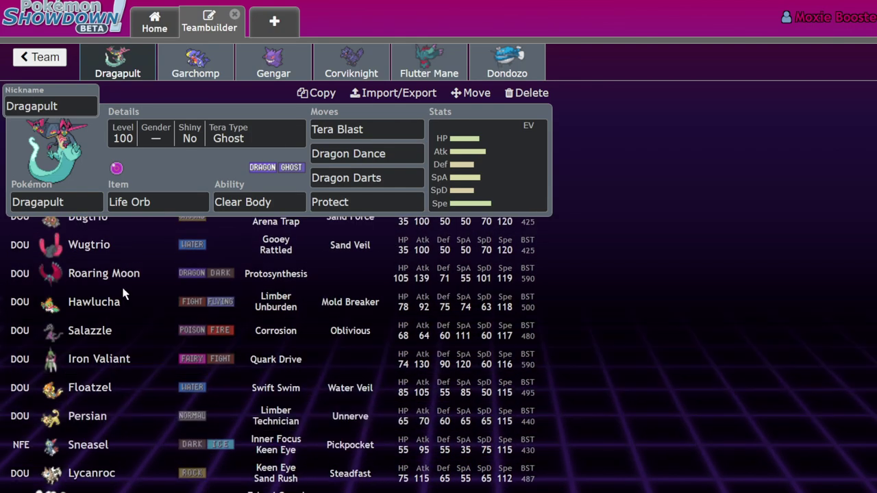
scroll(123, 294, down, 4)
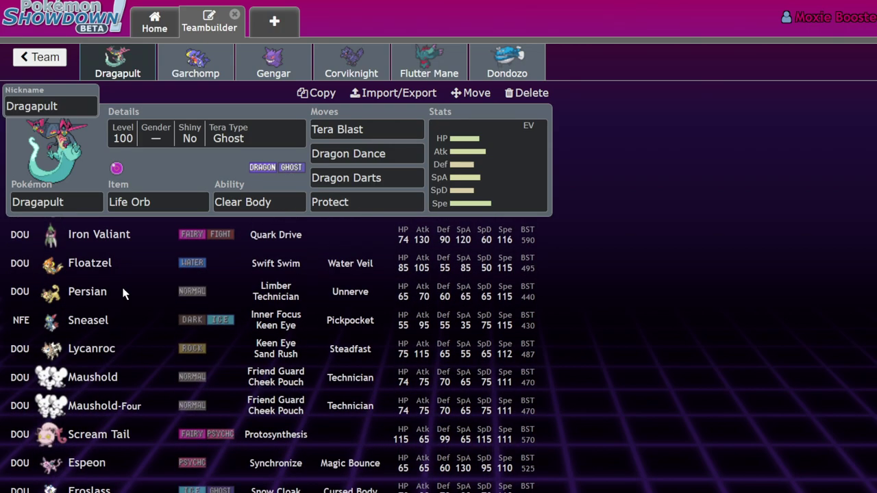
scroll(124, 294, down, 3)
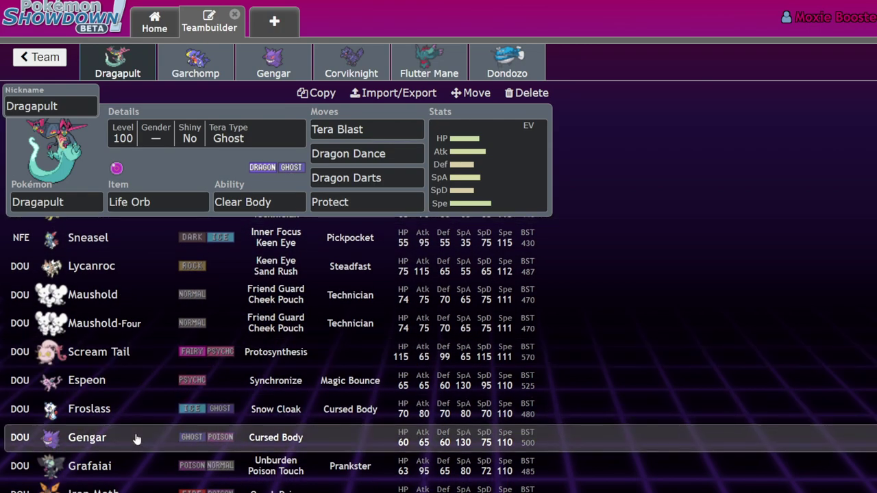
scroll(136, 439, up, 15)
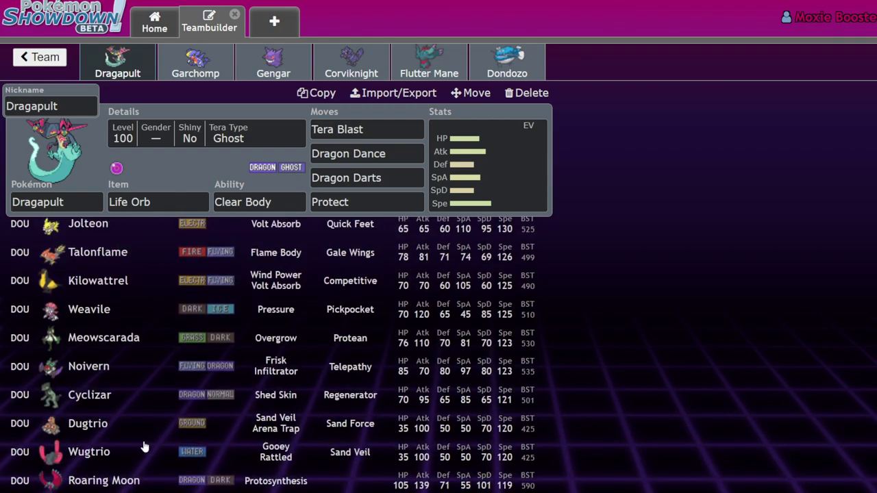
scroll(163, 351, up, 4)
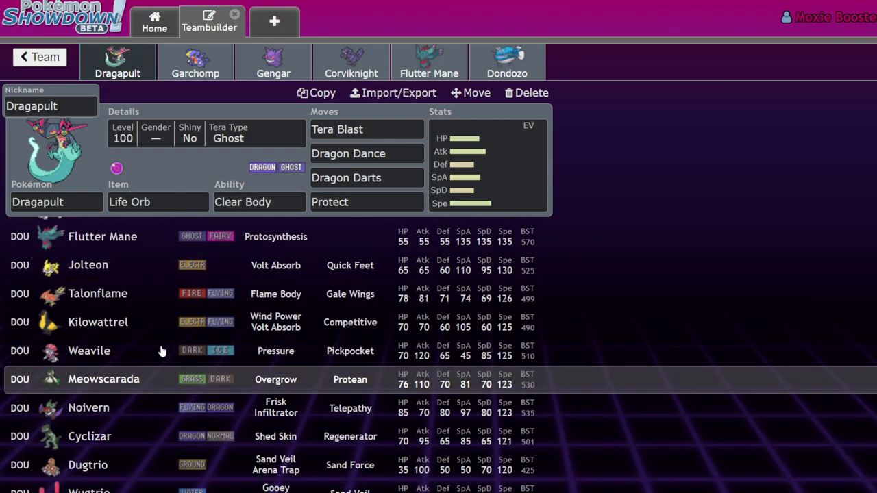
scroll(162, 351, up, 1)
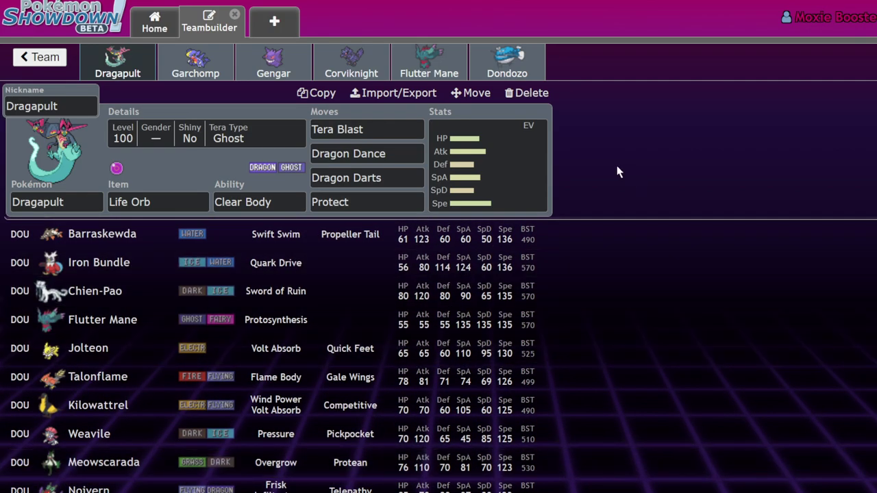
Step: Compare the moves available for Gengar's third slot with those for Flutter Mane's second slot
click(273, 62)
click(367, 177)
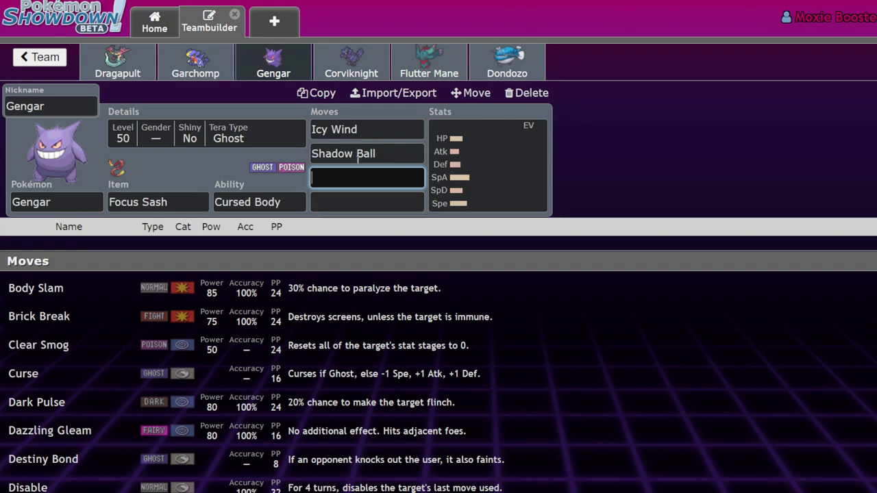
click(429, 62)
click(353, 153)
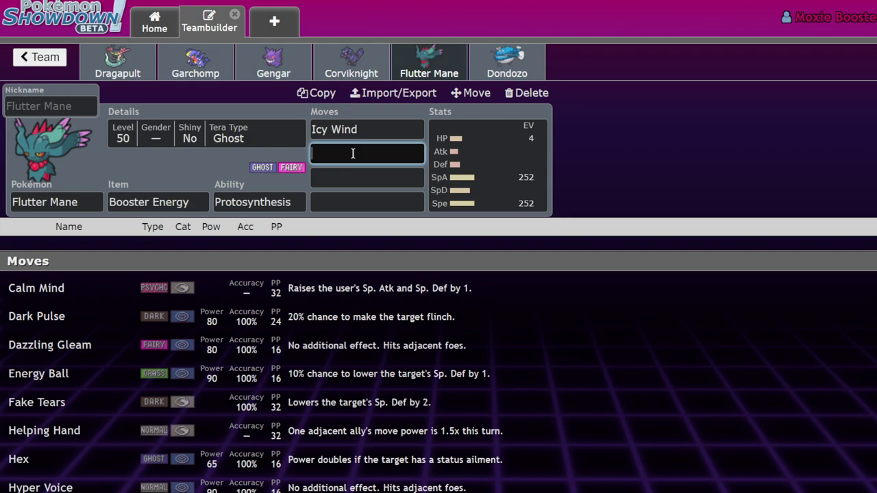
Step: Replace Flutter Mane with Gardevoir and give it the Telepathy ability
click(42, 202)
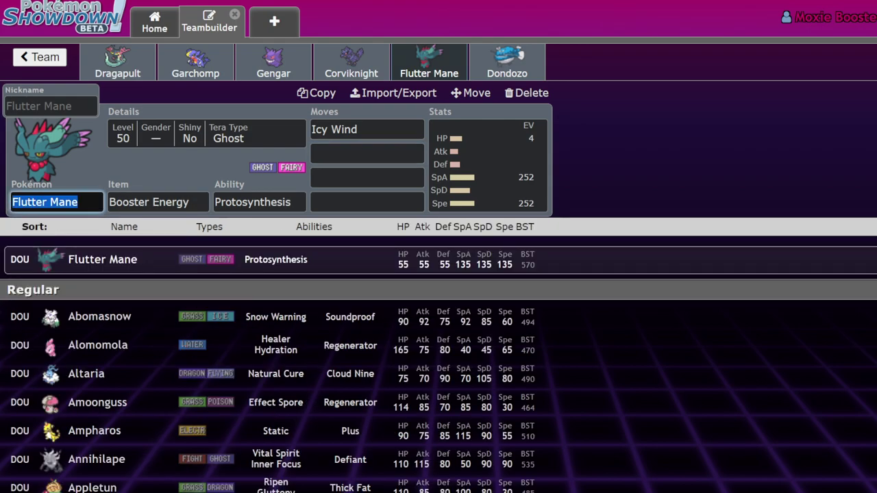
text(gard)
click(188, 262)
click(278, 202)
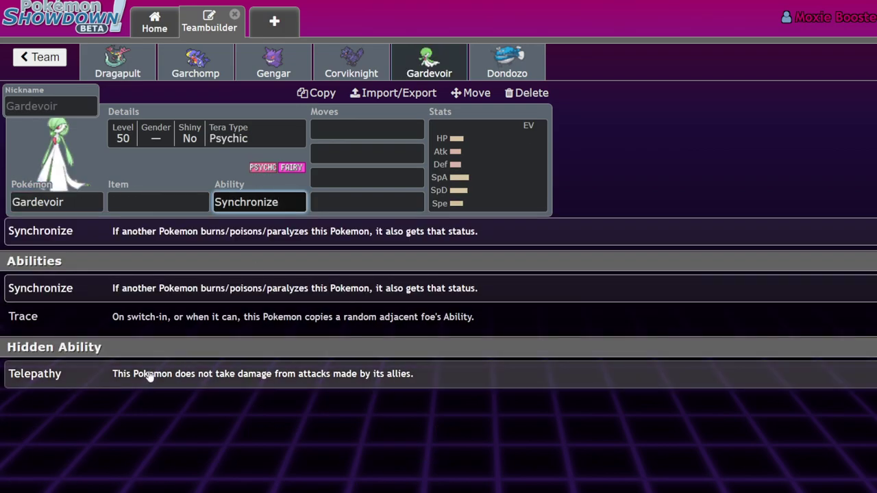
click(149, 377)
Step: Search Gardevoir's available moves for "icy" and clear the search text
text(icy)
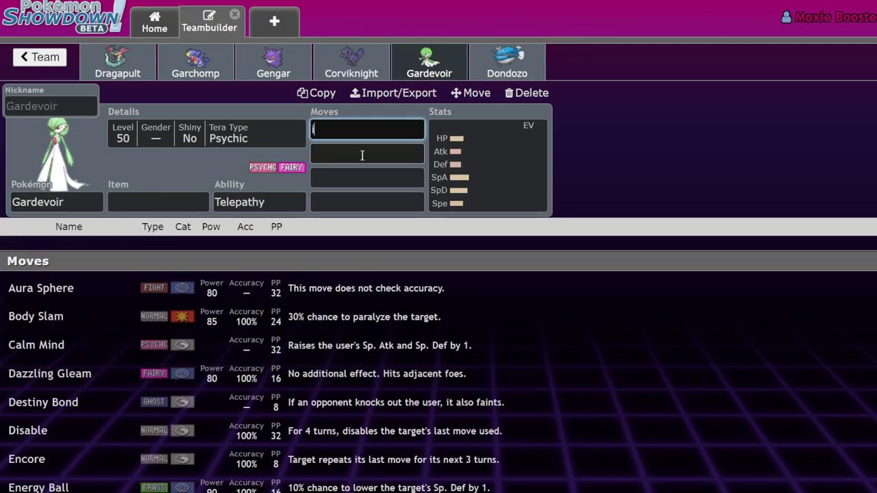
key(BackSpace)
key(BackSpace)
key(BackSpace)
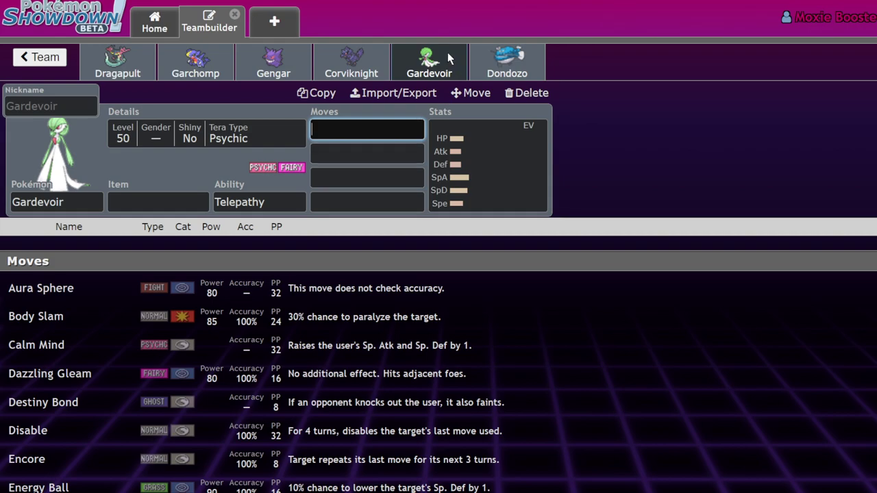
Step: Equip Garchomp with the Clear Amulet and set Earthquake as its first move
click(198, 70)
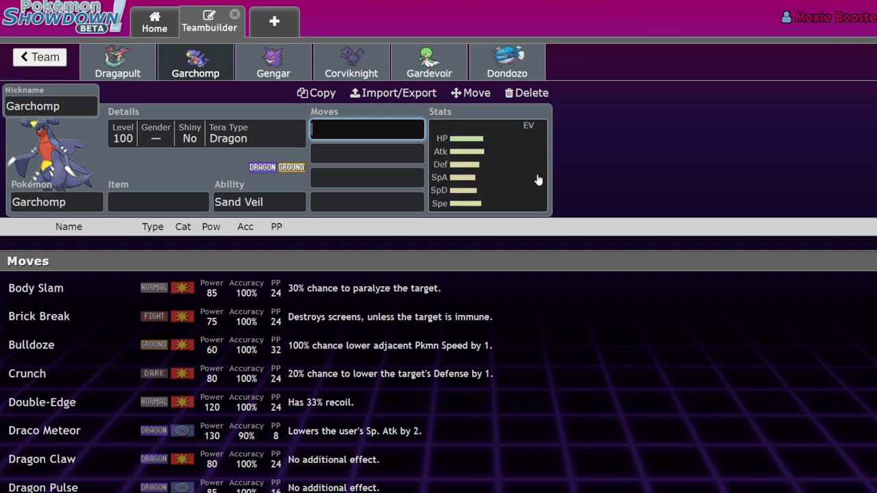
click(177, 200)
text(clea)
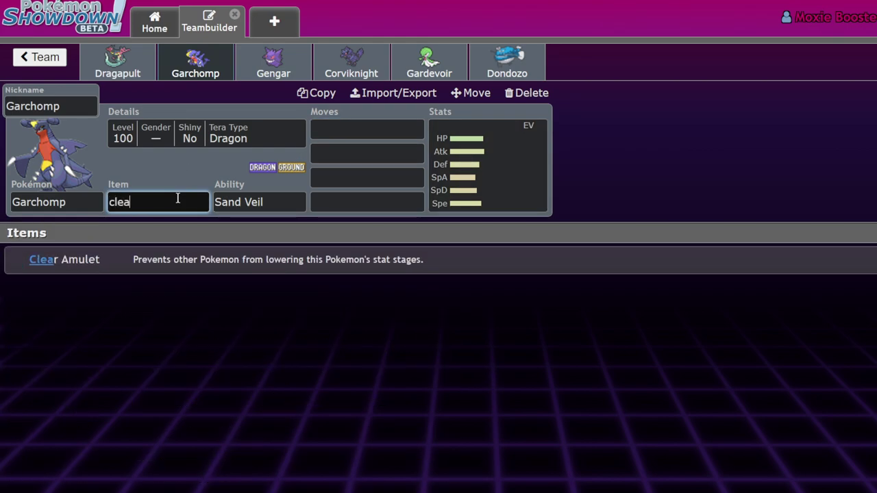
click(201, 260)
click(366, 124)
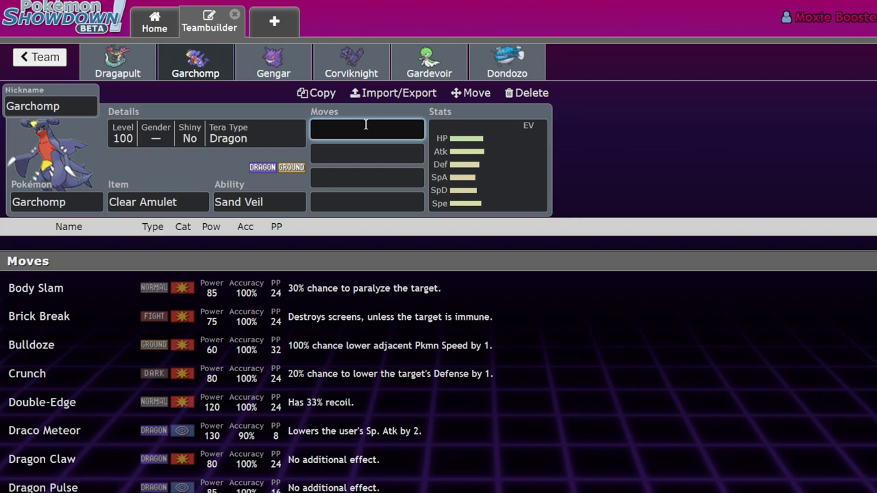
text(eart)
click(147, 289)
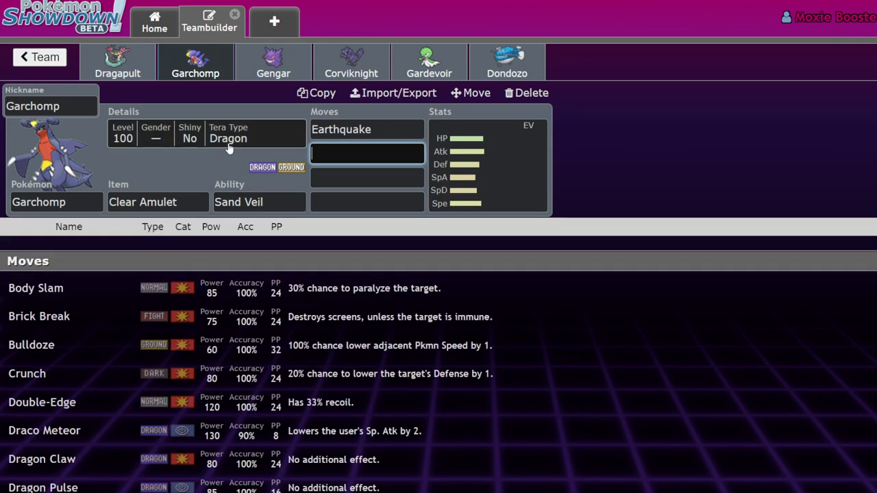
Step: Change Garchomp's Tera Type to Ground
click(229, 146)
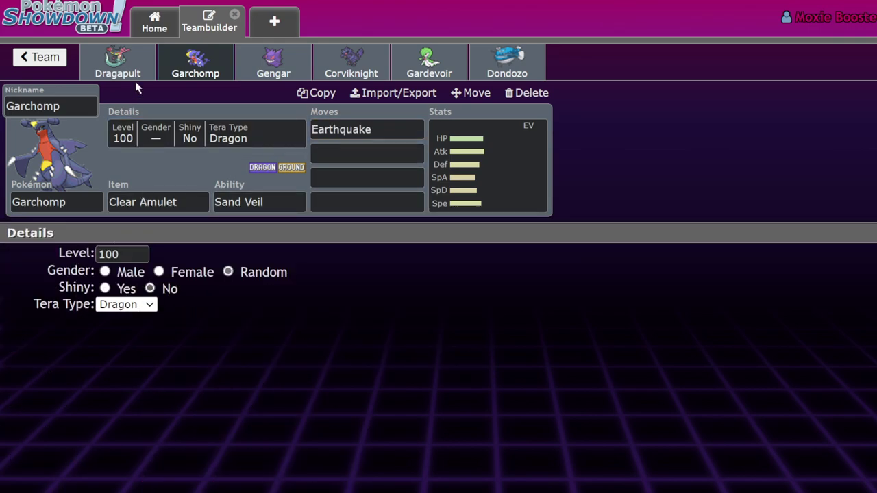
click(127, 305)
click(127, 443)
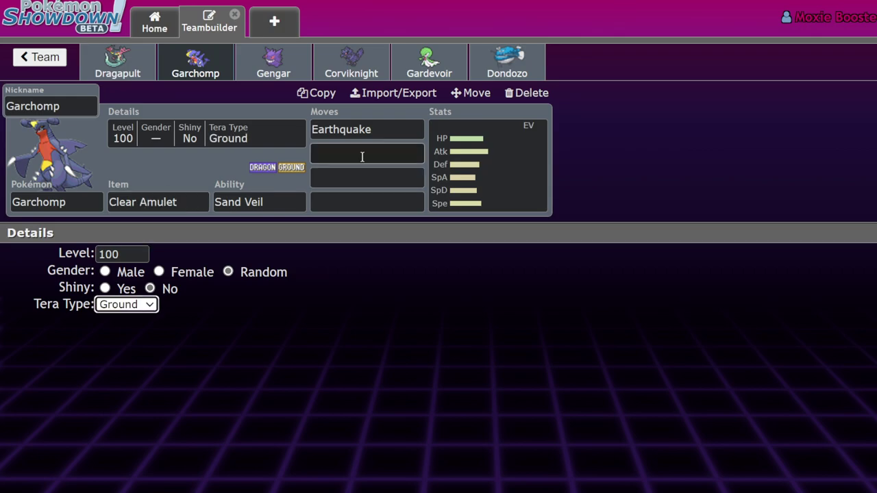
Step: Add Swords Dance and Rock Slide as Garchomp's second and third moves
click(362, 157)
text(sw)
click(171, 288)
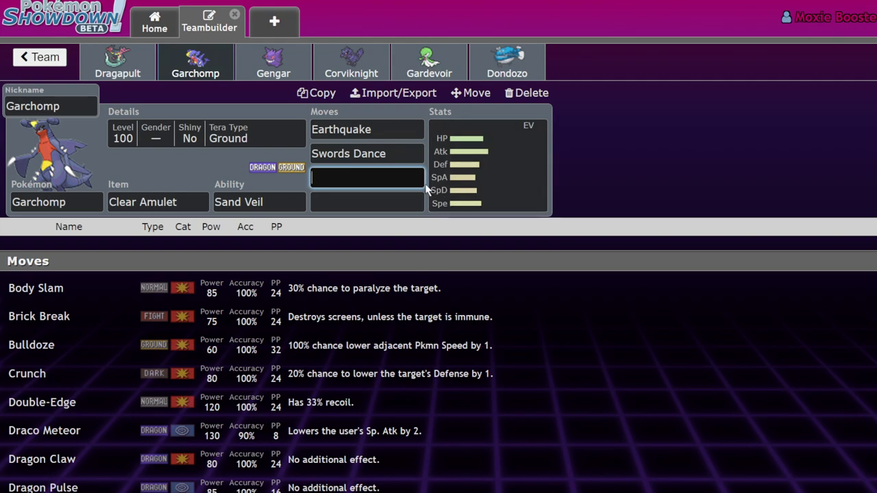
scroll(370, 373, down, 8)
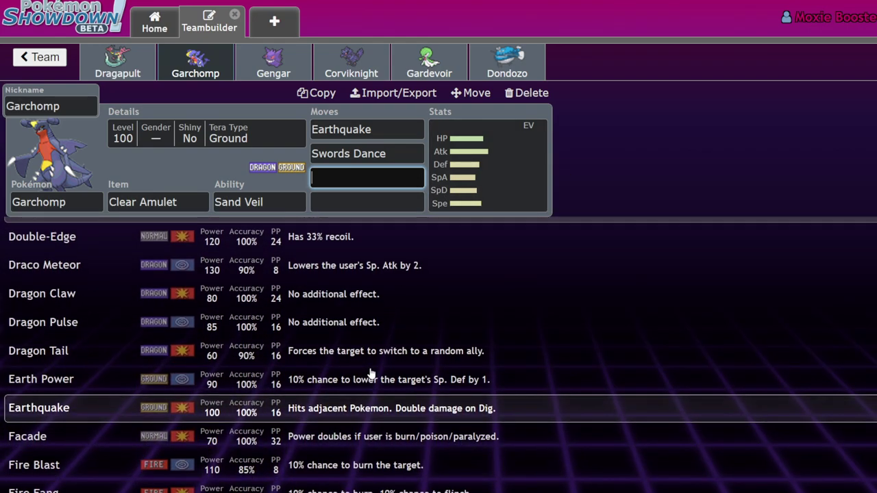
scroll(370, 374, down, 5)
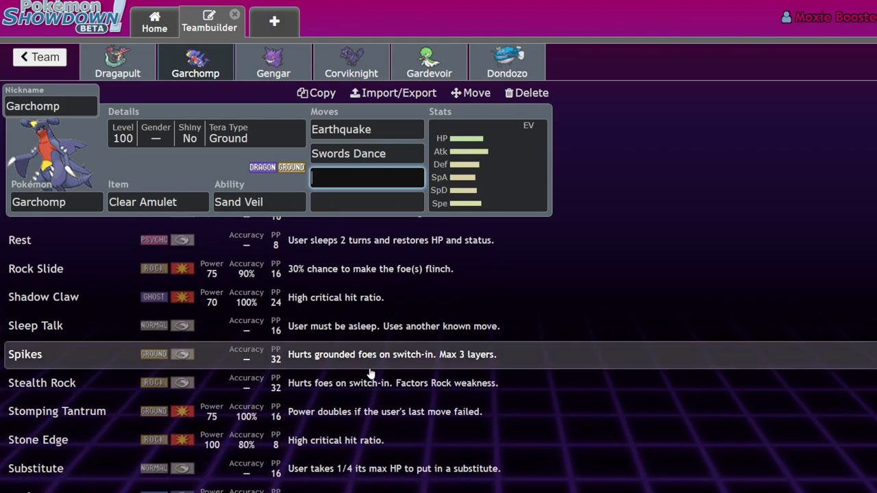
scroll(98, 303, up, 2)
click(97, 311)
Step: Review Garchomp's base stats and options for its fourth move, and compare them with Dragapult's set
click(480, 166)
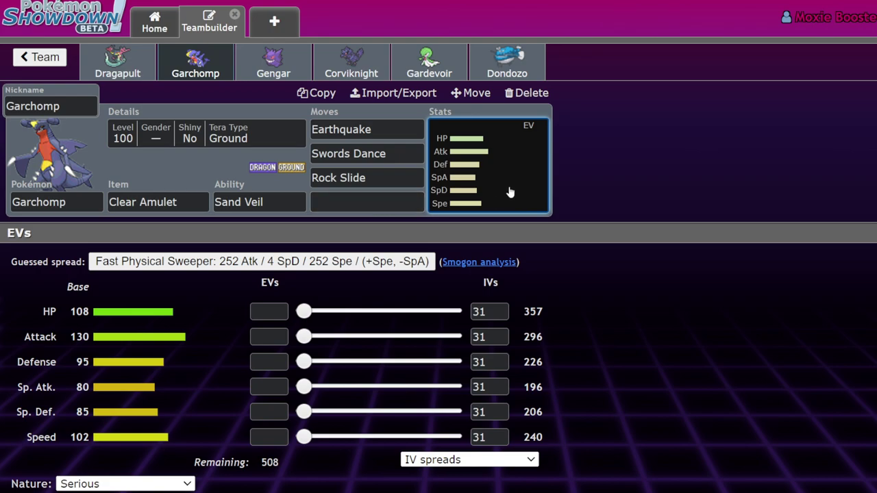
click(394, 201)
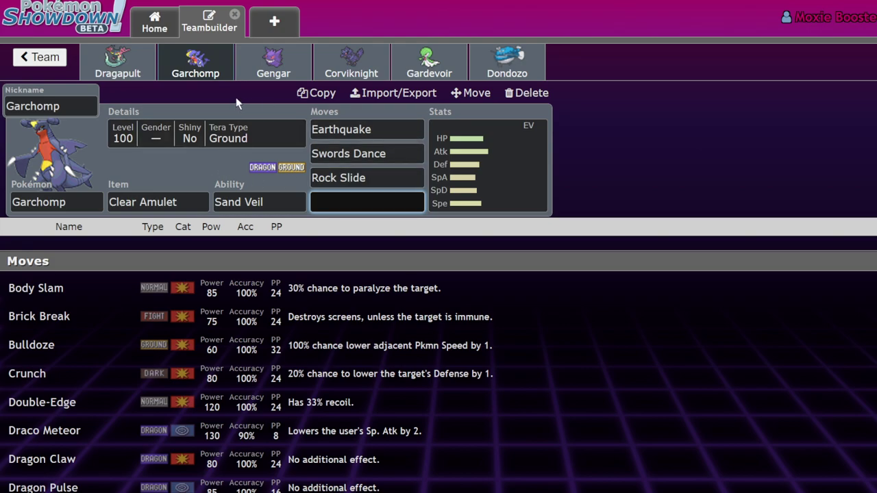
click(192, 61)
click(157, 202)
click(505, 182)
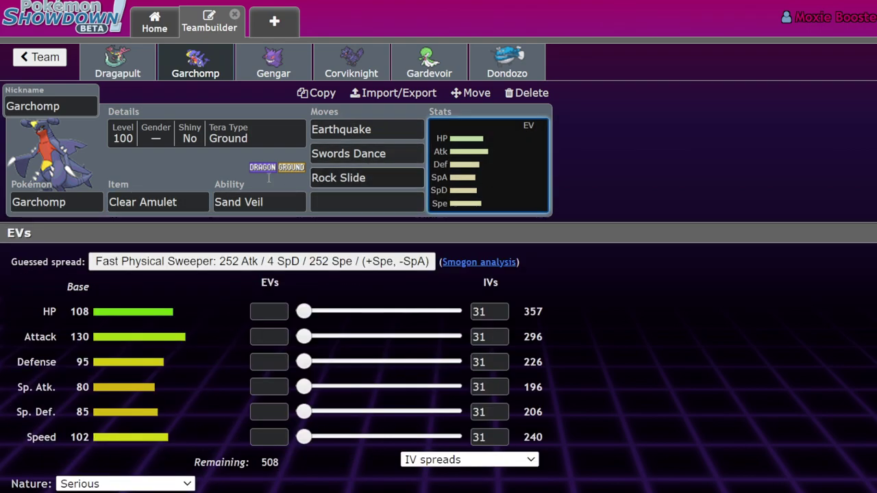
click(151, 55)
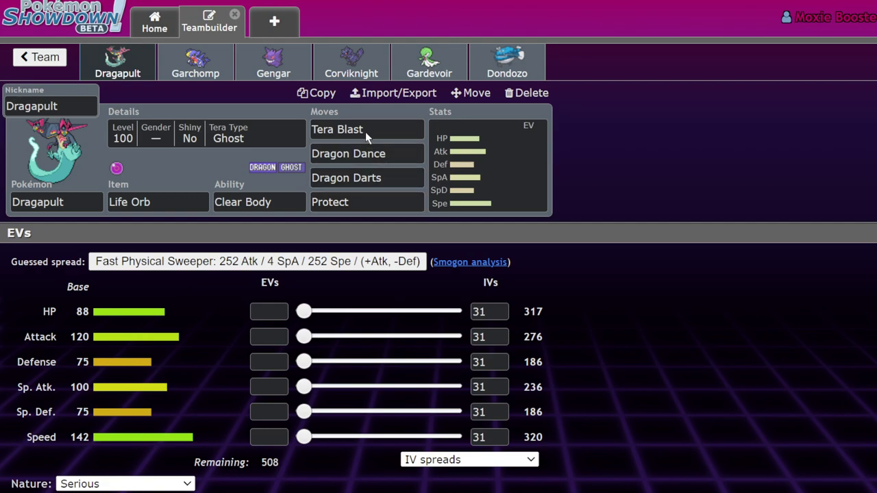
Step: Equip Corviknight with Leftovers and replace its U-turn move with Taunt
click(343, 62)
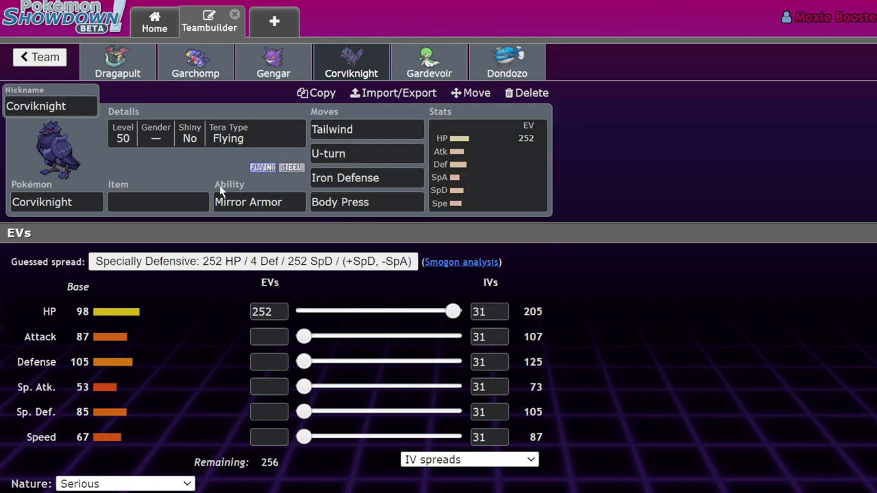
click(157, 201)
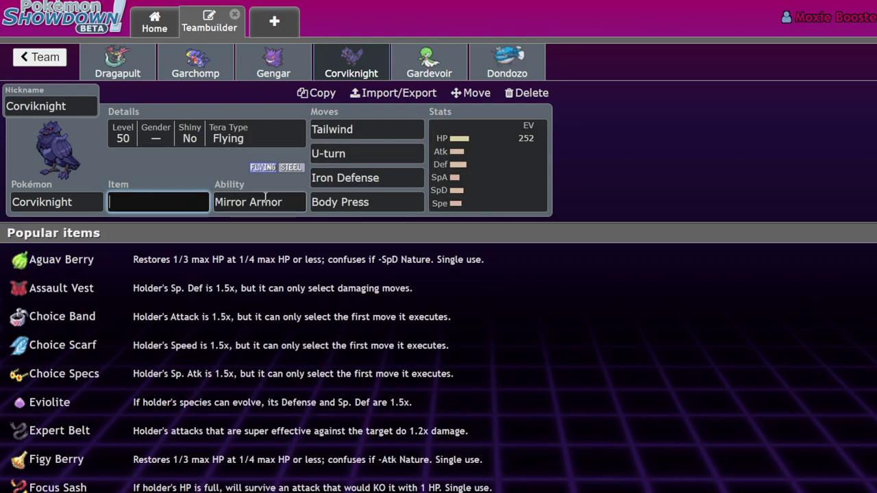
text(left)
key(Return)
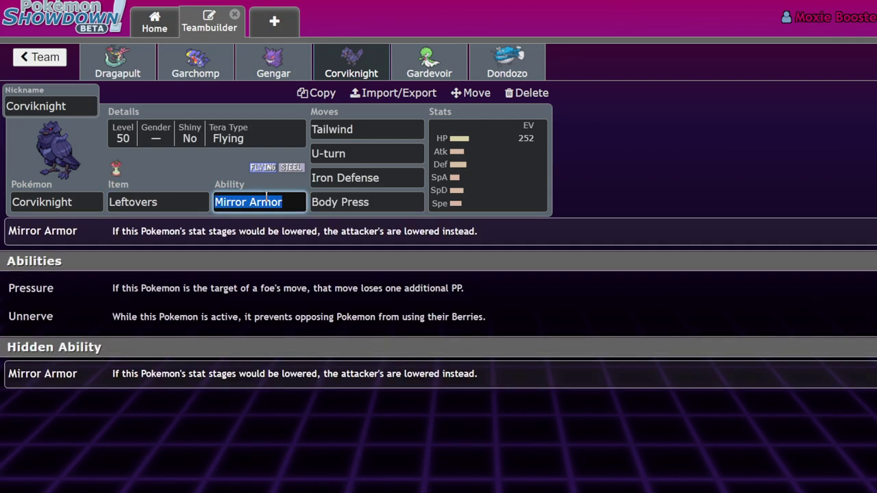
click(420, 152)
text(ta)
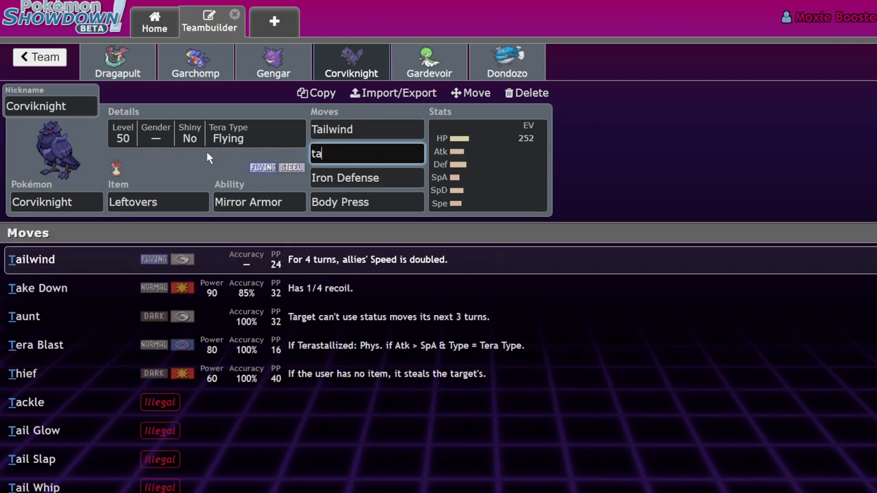
text(u)
key(Return)
Step: Set Corviknight's EVs to 204 HP, 44 Defense, 100 Sp. Def. and 156 Speed, with a Bold nature
click(524, 173)
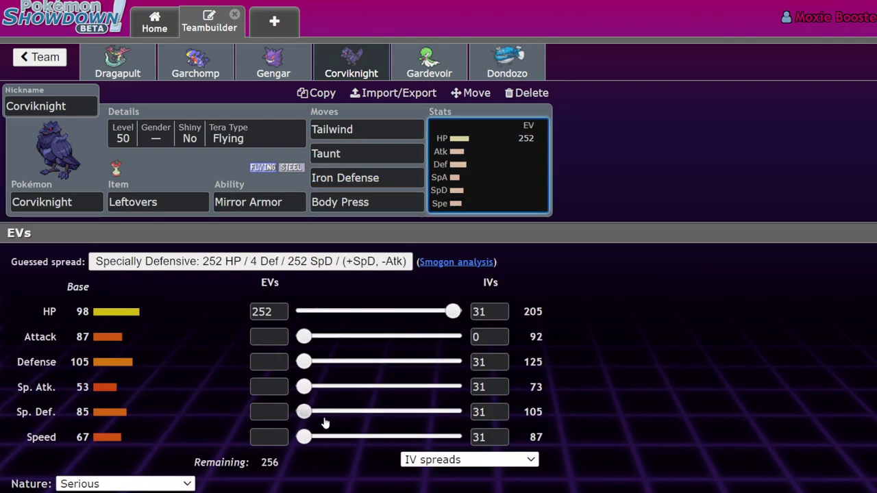
drag(308, 438, 397, 438)
drag(303, 412, 541, 411)
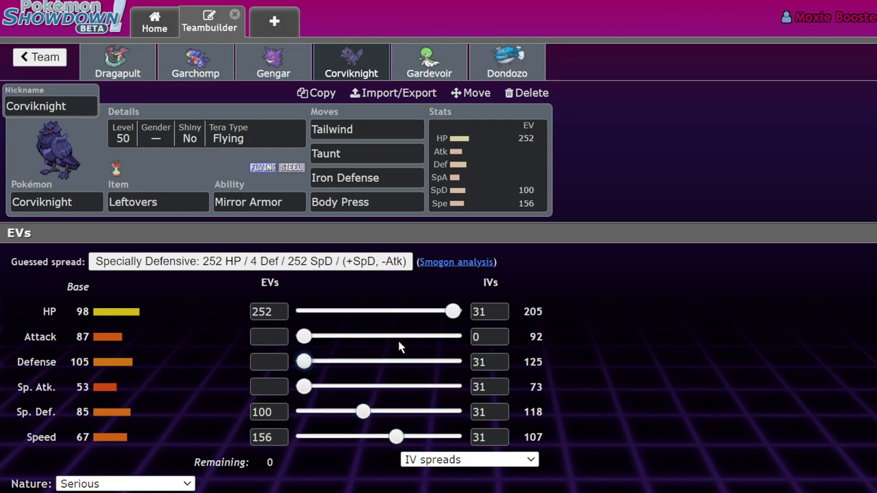
drag(453, 312, 425, 311)
drag(303, 361, 330, 362)
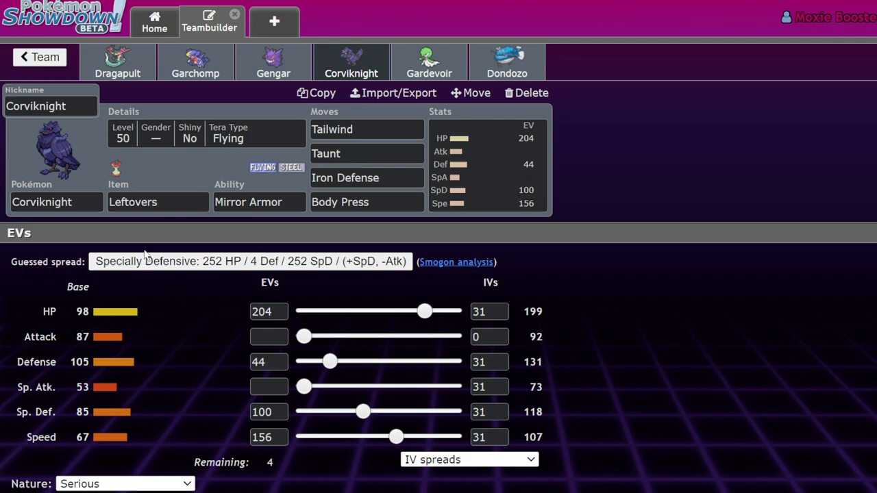
key(b)
key(o)
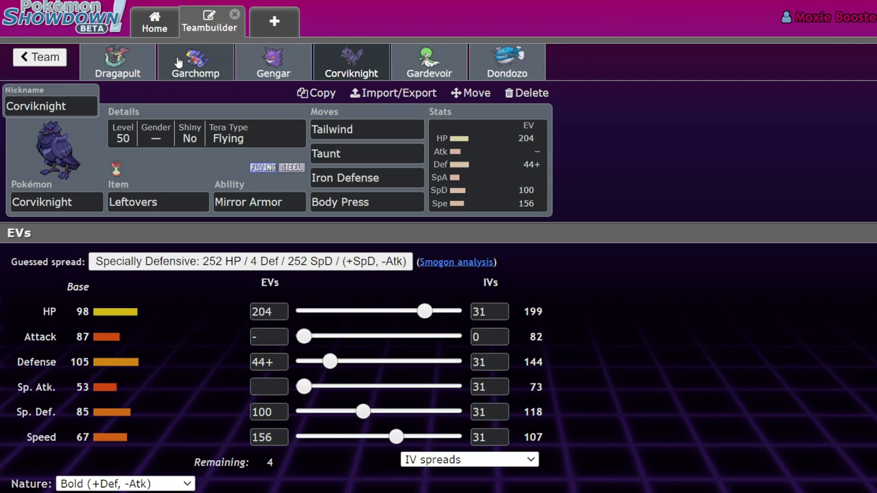
Step: Leave the current team and open the team Untitled 534 from the team list
click(39, 57)
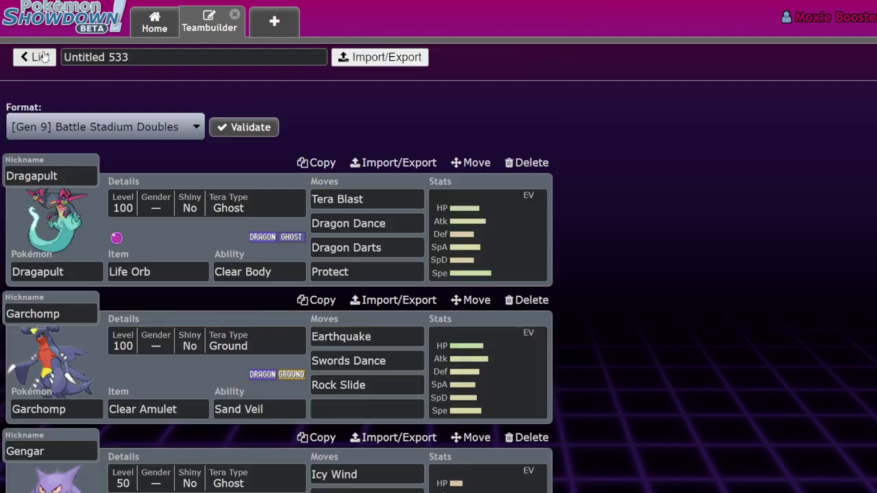
click(39, 57)
click(255, 263)
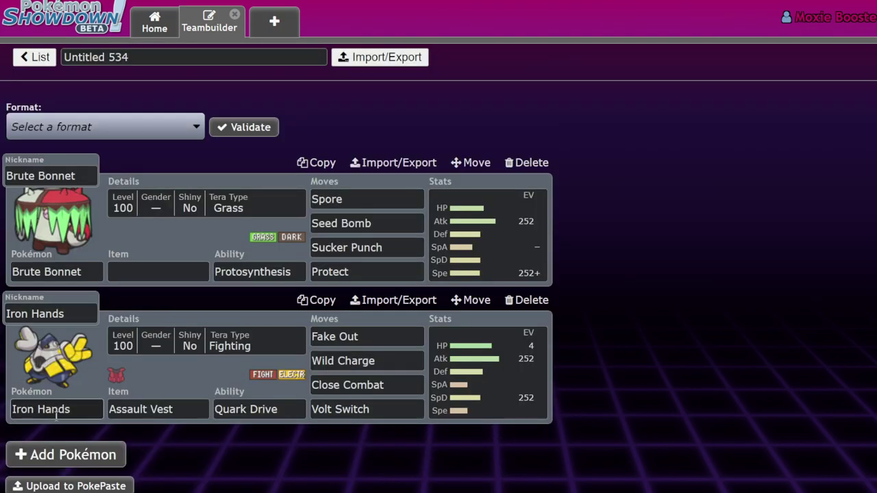
Step: Add Dragonite as a new Pokémon after Iron Hands
click(82, 452)
text(extr)
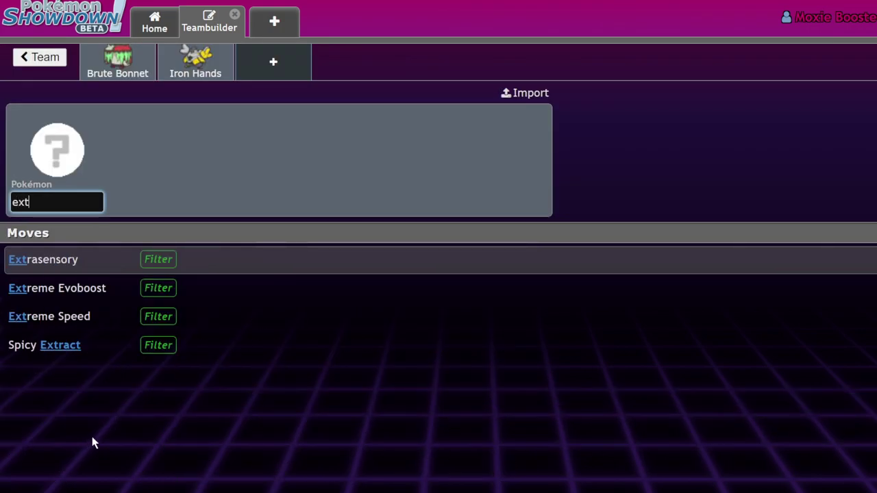
key(BackSpace)
key(BackSpace)
key(BackSpace)
key(BackSpace)
text(dragon)
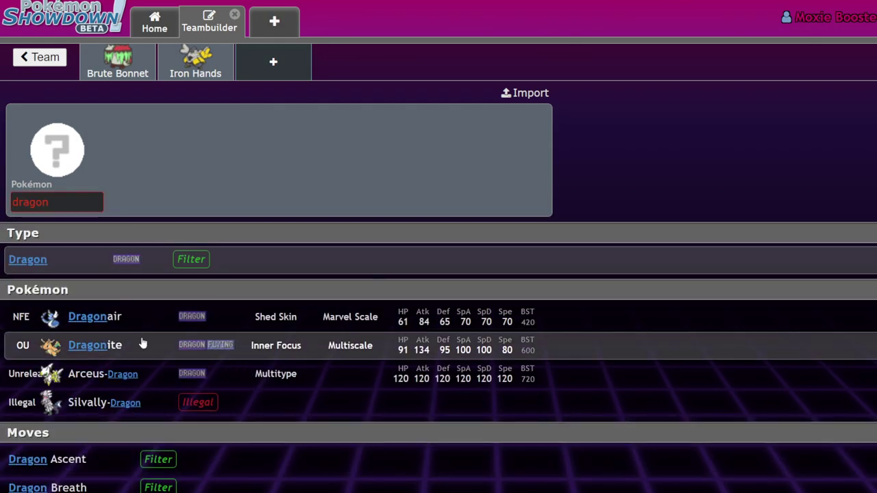
click(140, 345)
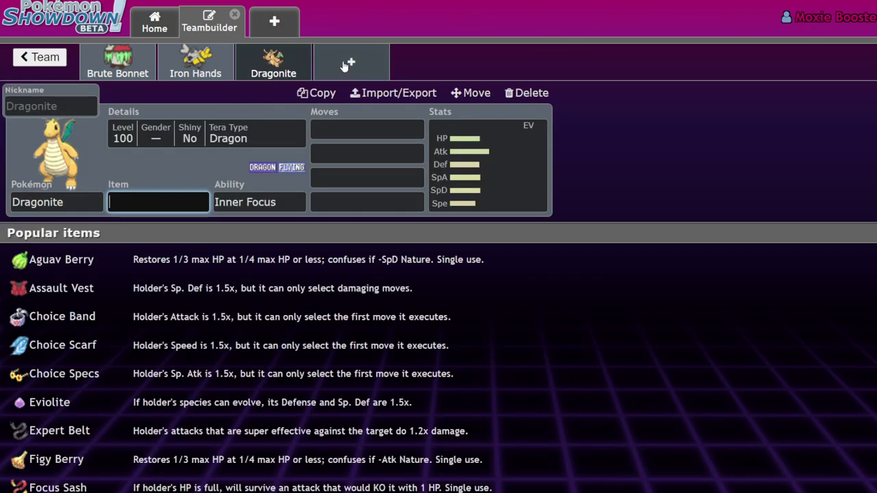
Step: Add Chien-Pao to the team after Dragonite
click(343, 60)
text(chien)
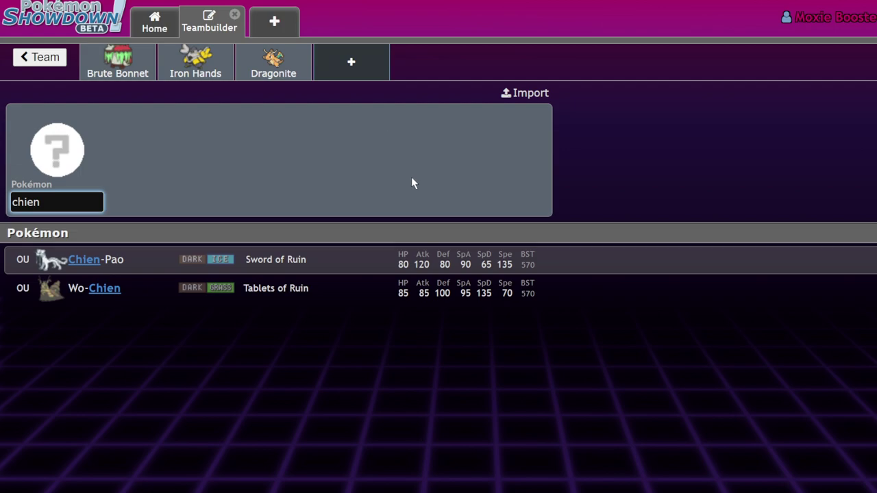
click(394, 250)
click(411, 61)
Step: Delete Iron Hands and Brute Bonnet from the team
click(195, 62)
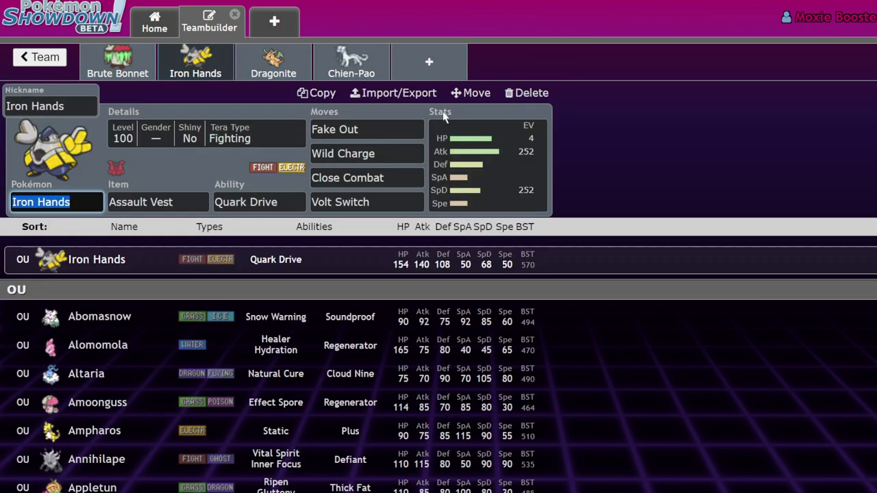
click(527, 92)
click(117, 62)
click(526, 93)
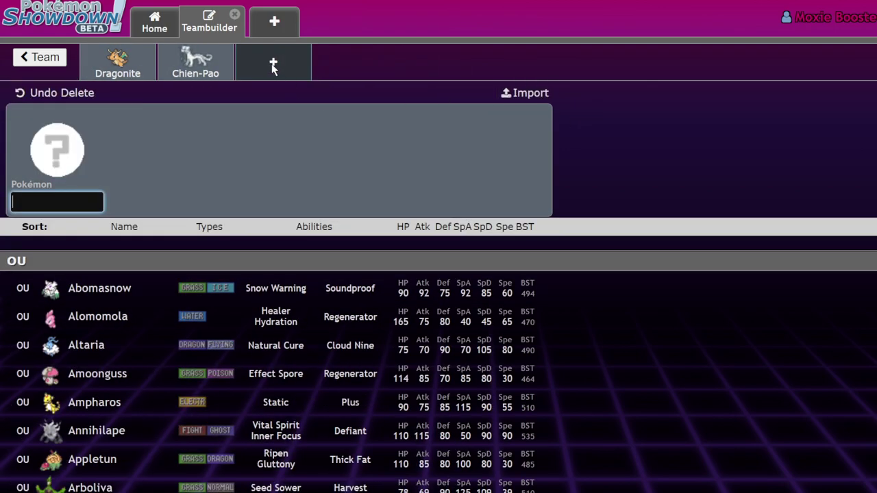
Step: Add Flutter Mane and Chi-Yu to the team after Chien-Pao
text(flutt)
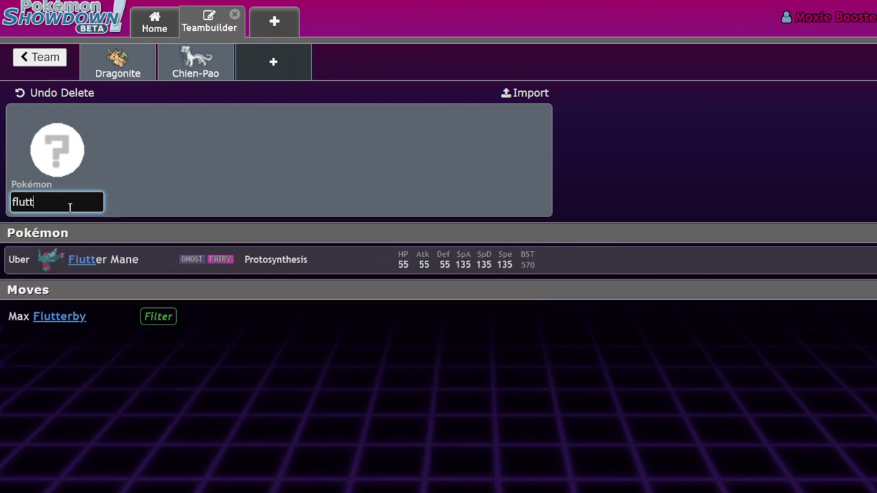
click(281, 272)
click(375, 50)
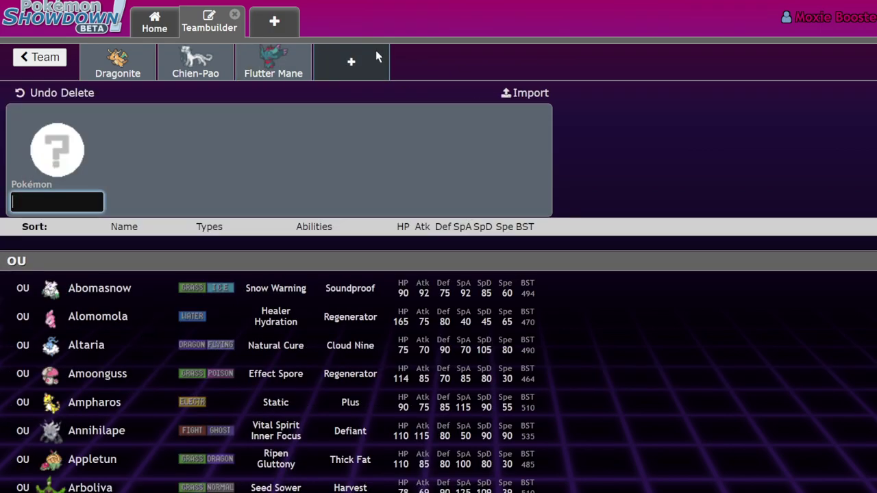
text(chi yu)
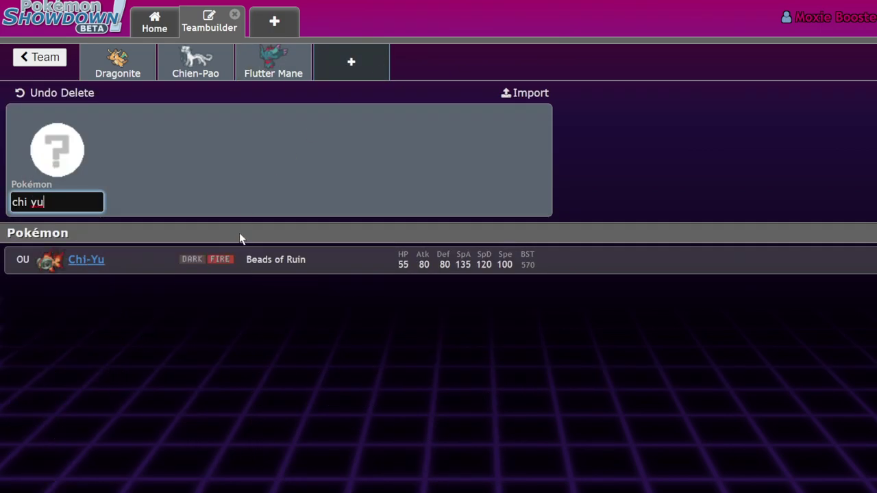
click(233, 259)
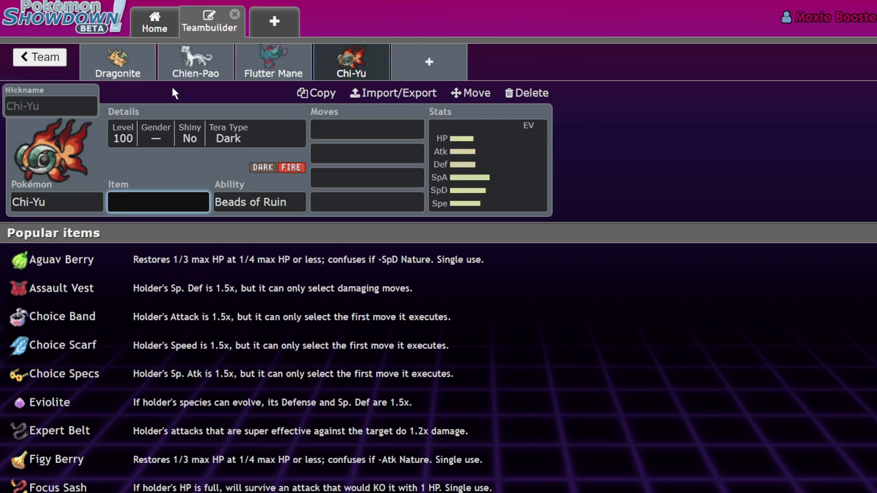
Step: Review the Dragonite, Chien-Pao, Flutter Mane and Chi-Yu entries one after another, comparing their typings, abilities and base stats
click(274, 61)
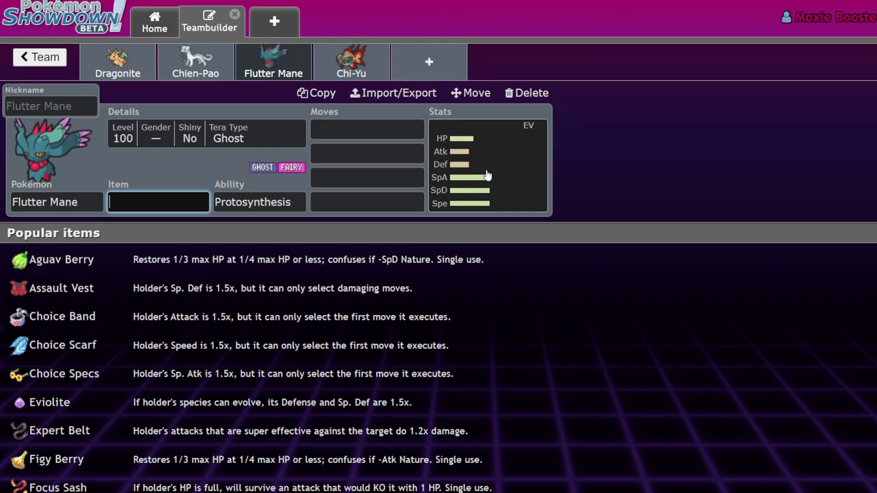
click(121, 77)
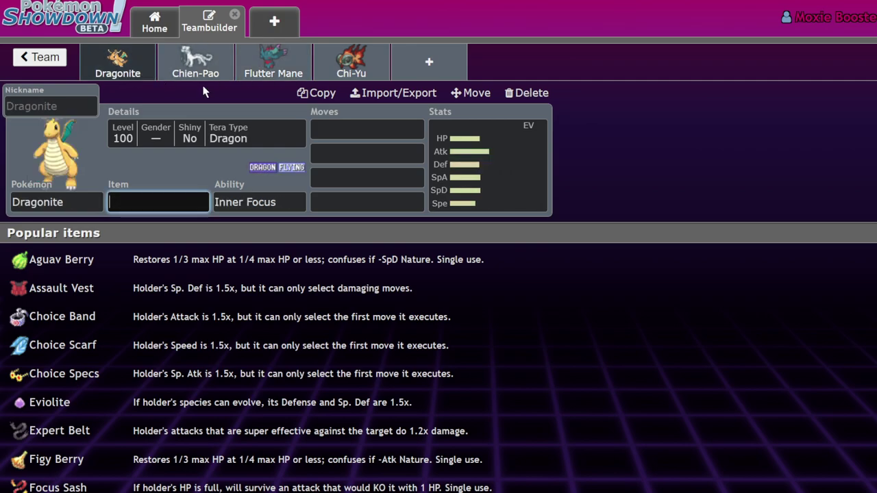
click(205, 61)
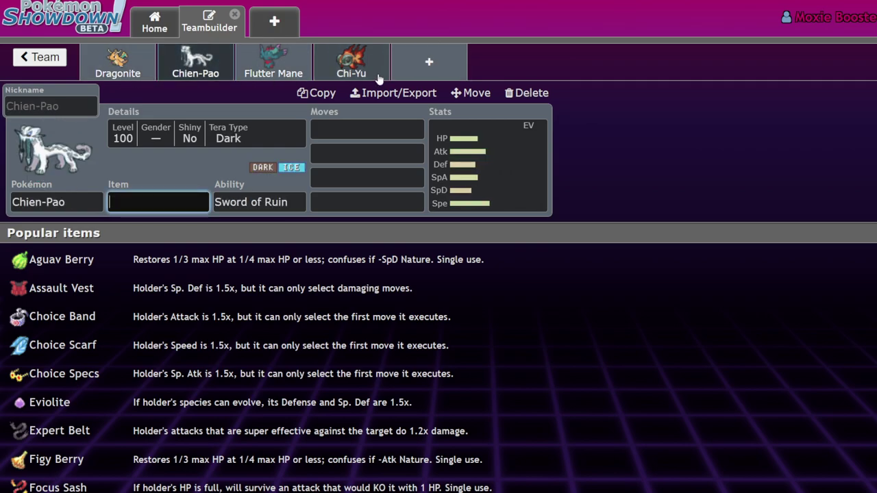
click(350, 65)
click(197, 60)
click(117, 62)
click(272, 65)
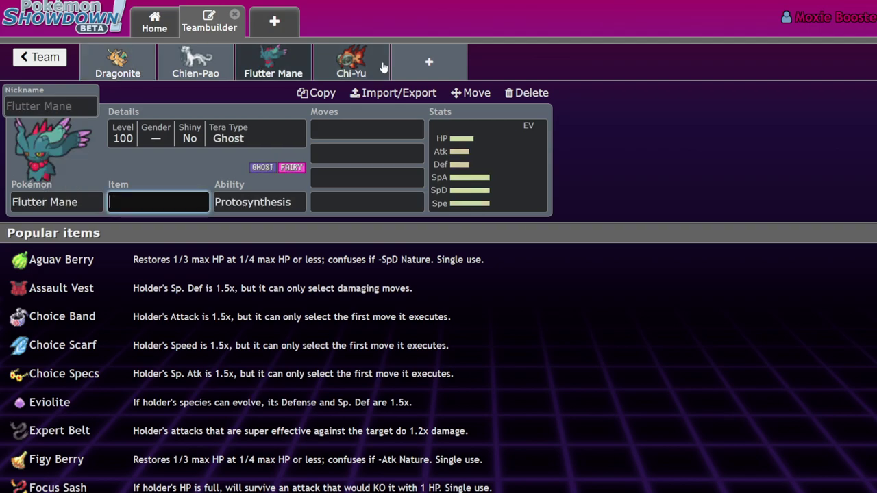
click(369, 63)
click(118, 62)
click(196, 62)
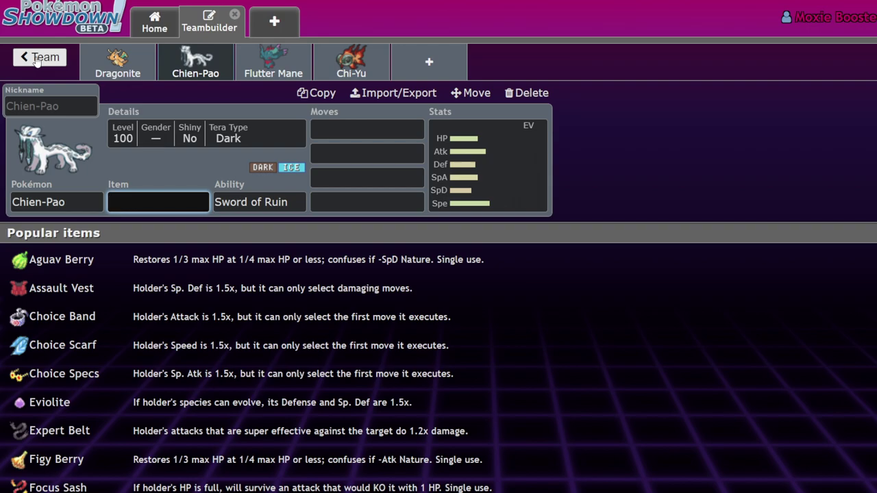
click(274, 62)
click(195, 61)
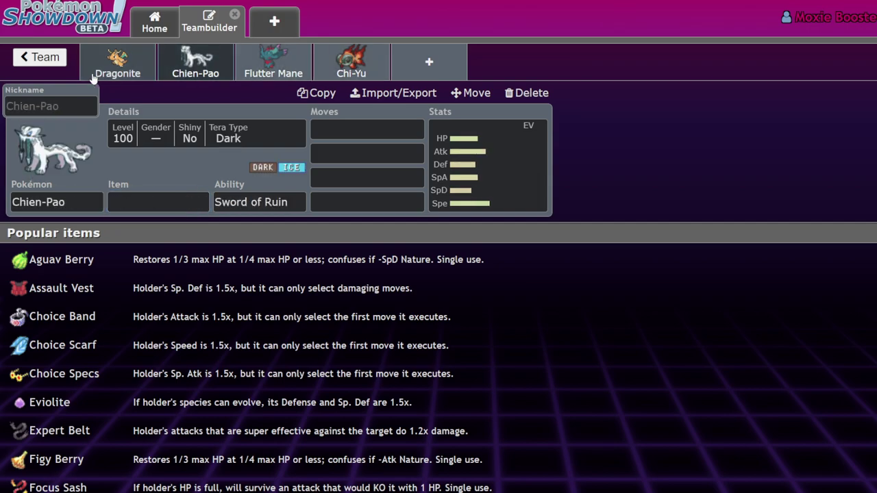
click(96, 74)
click(209, 70)
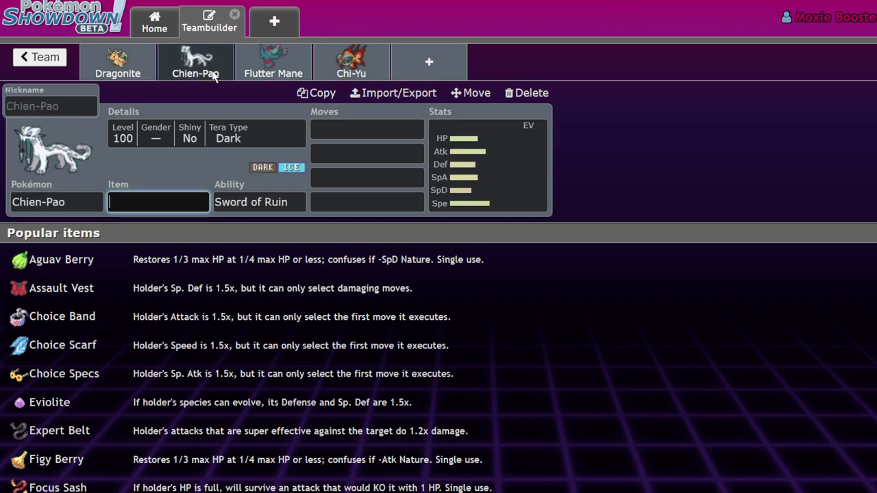
click(268, 67)
click(349, 65)
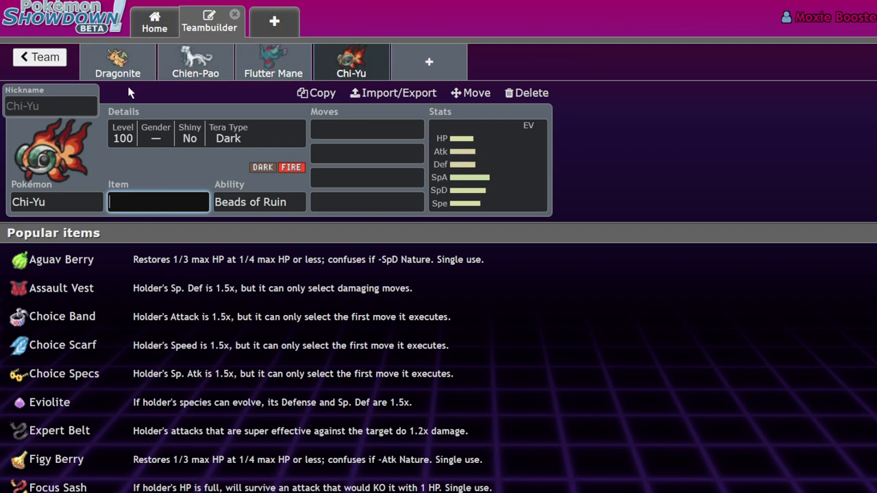
Step: Return to the list of all teams, reopen Untitled 534, look through its four sets and open Flutter Mane's EVs
click(40, 56)
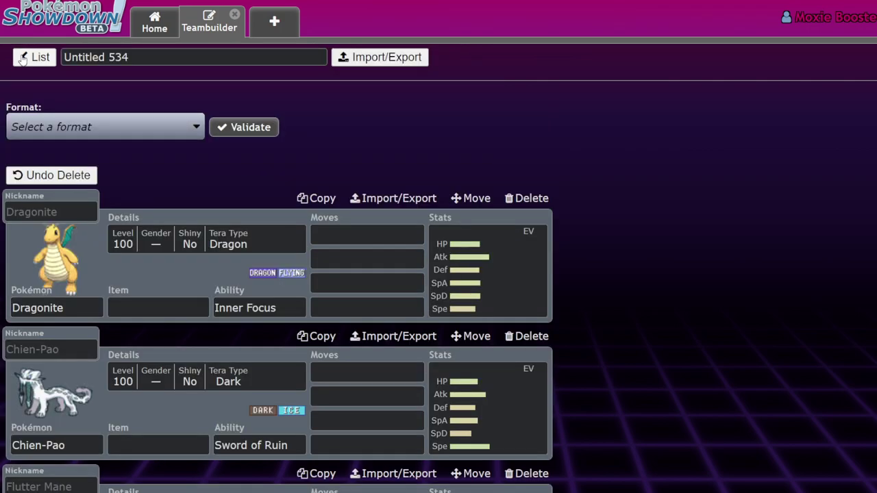
click(33, 57)
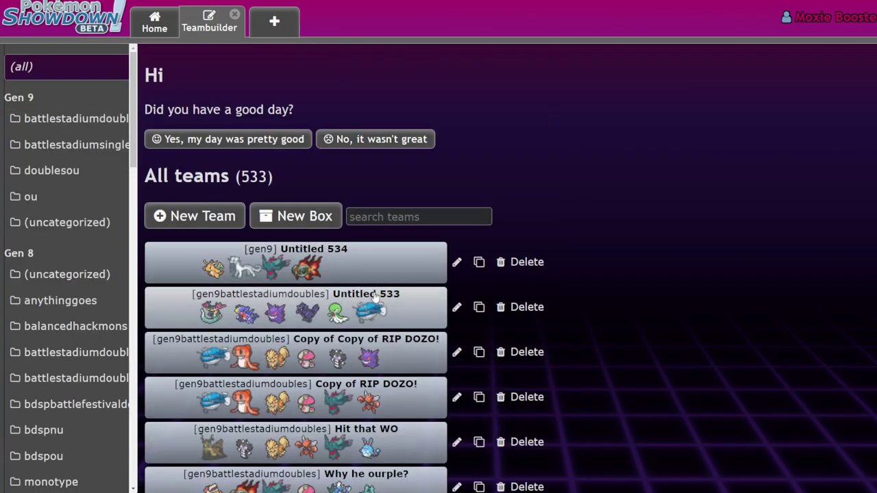
click(357, 263)
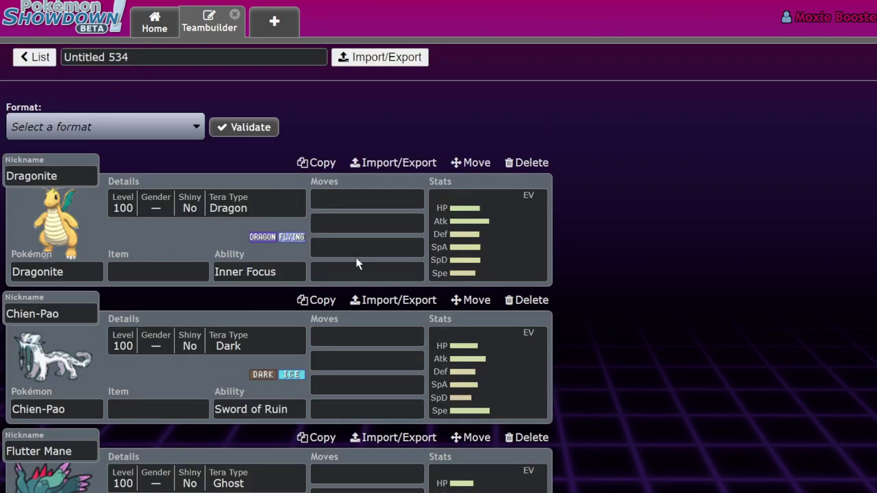
scroll(356, 259, down, 4)
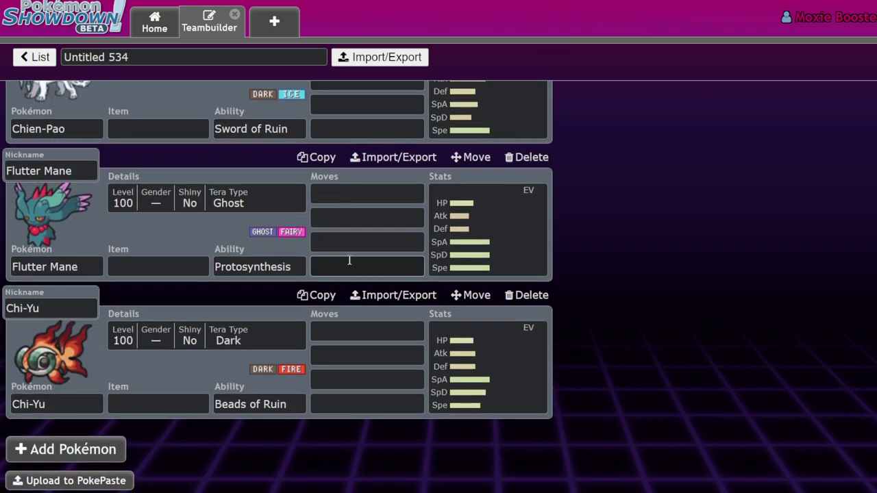
scroll(346, 258, up, 1)
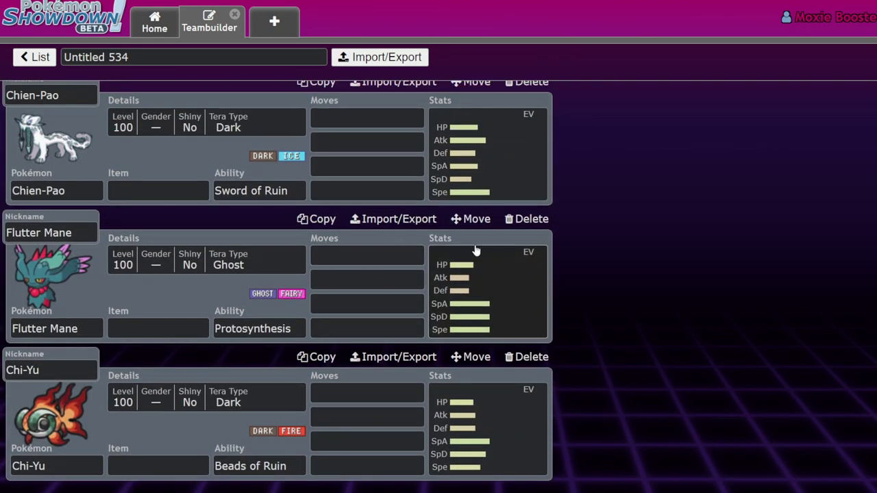
click(485, 274)
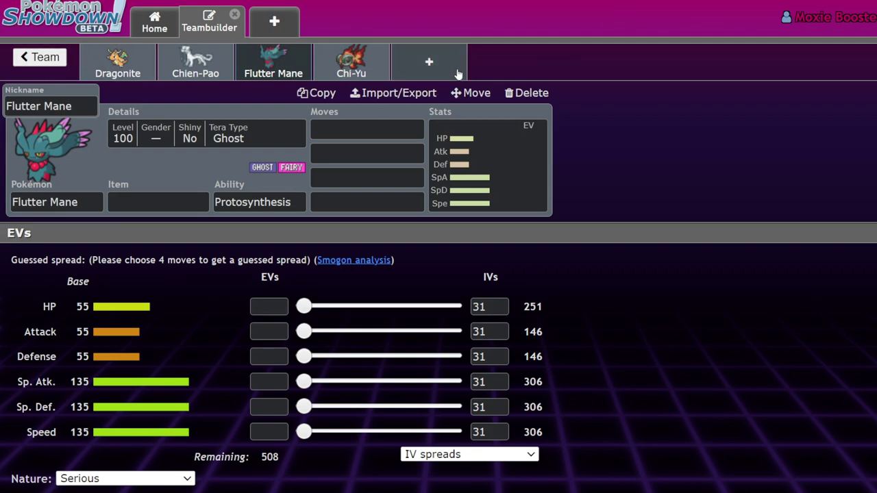
Step: Add Gyarados to the team after Chi-Yu and open its EVs
click(406, 61)
text(gya)
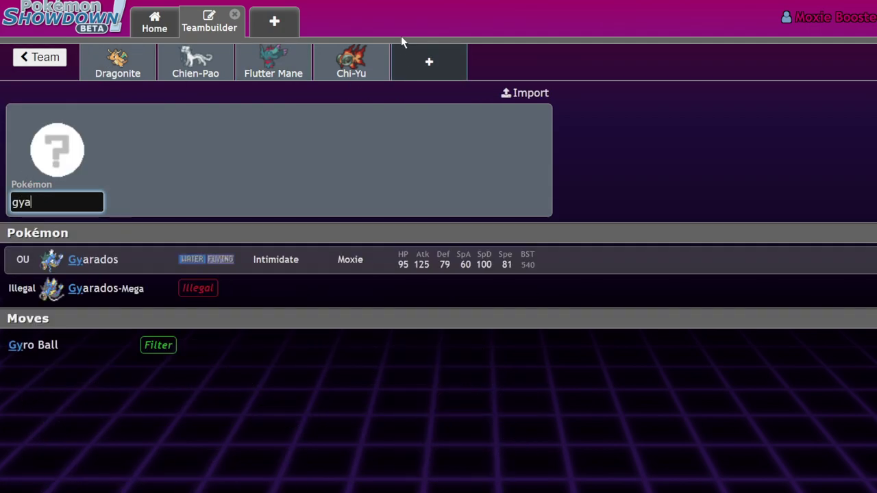
click(322, 261)
click(498, 154)
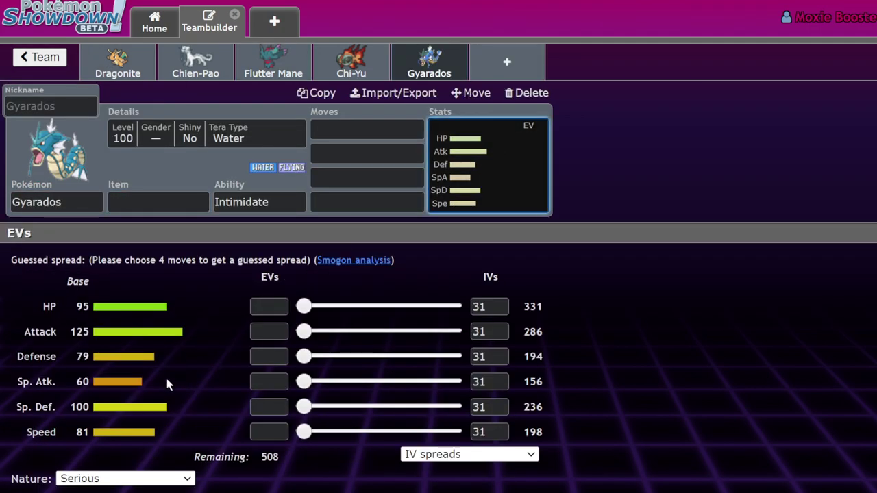
Step: Give Gyarados Dragon Dance as its first move
click(362, 128)
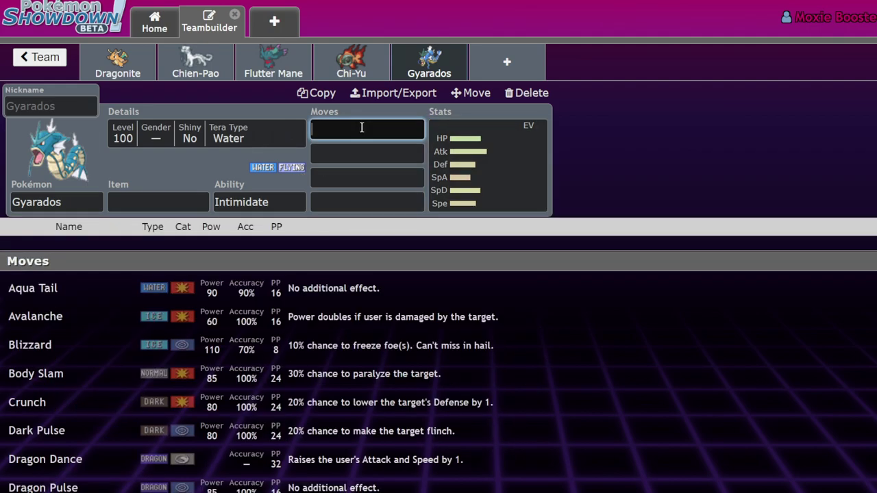
text(dragon)
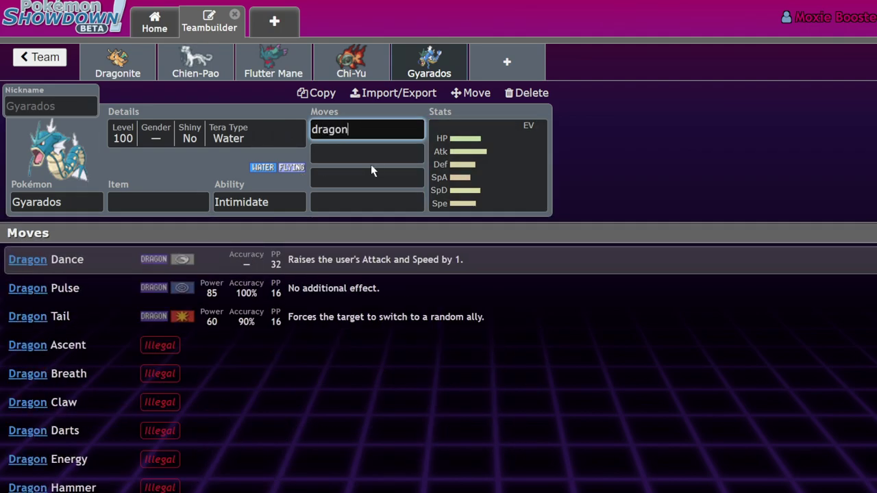
key(Return)
Step: Set Gyarados's item to Clear Amulet and keep Intimidate as its ability
click(201, 203)
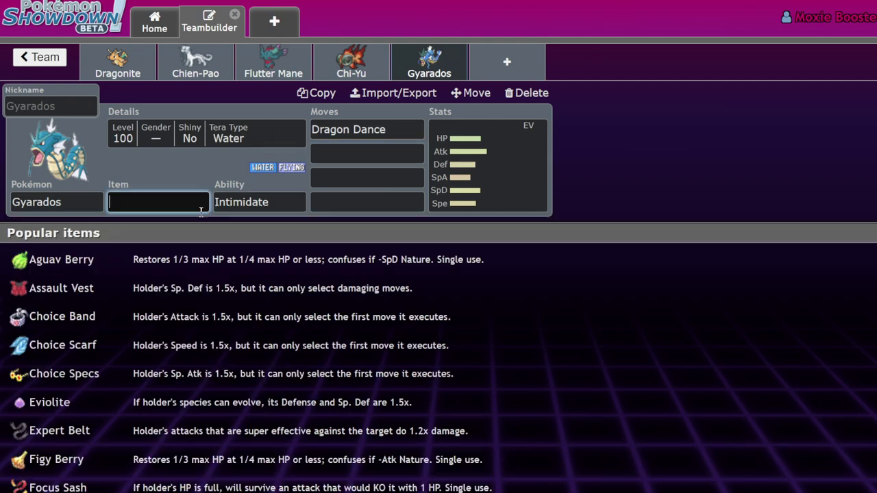
text(clea)
key(Return)
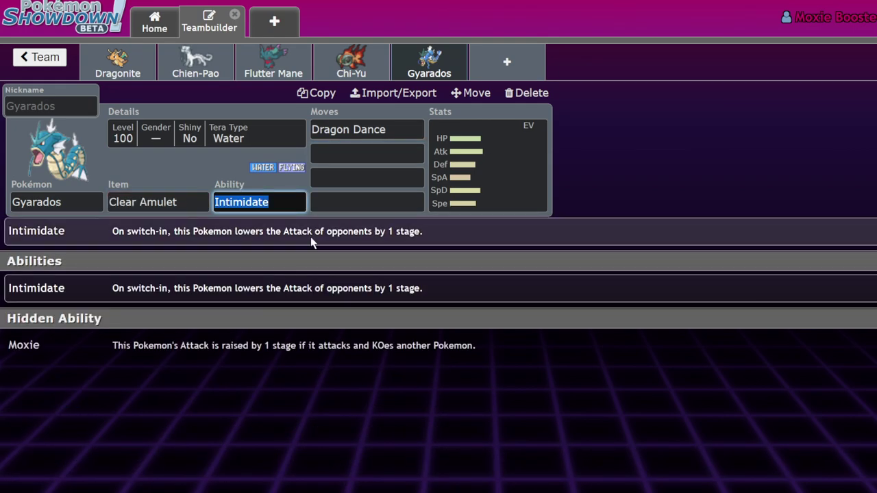
key(Return)
Step: Give Gyarados Waterfall as its second move and set its Tera Type to Grass
text(wa)
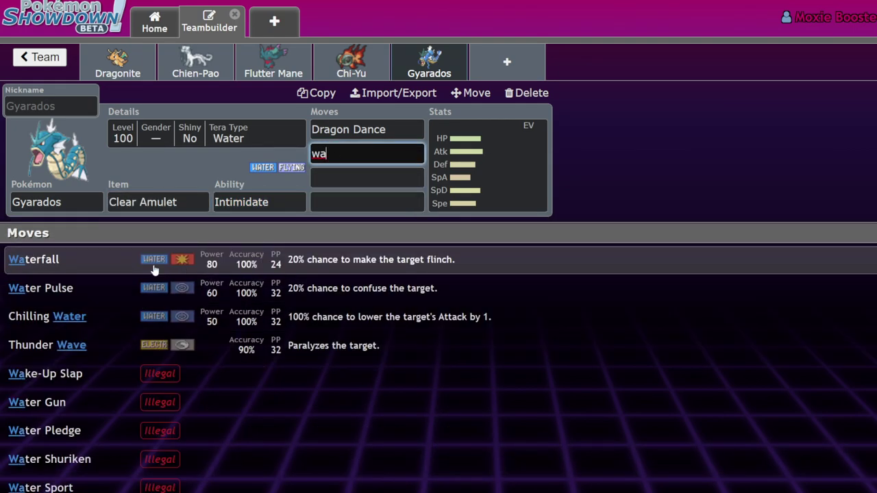
click(182, 264)
click(205, 140)
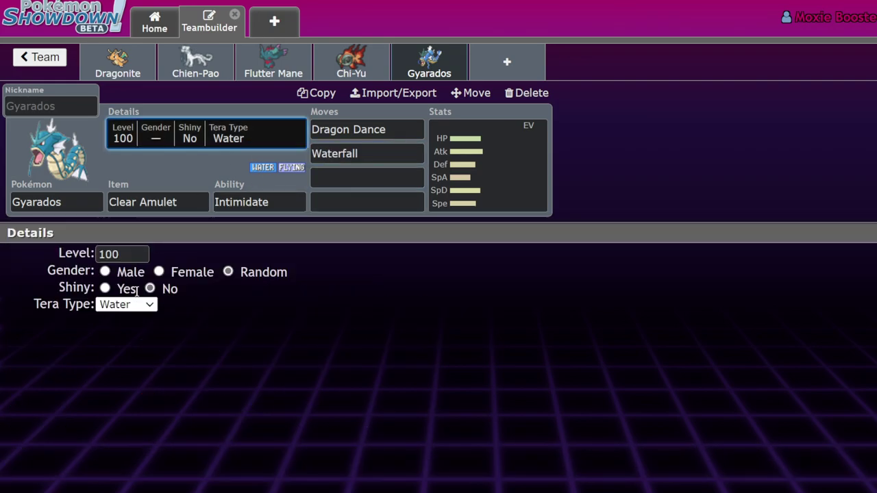
click(124, 308)
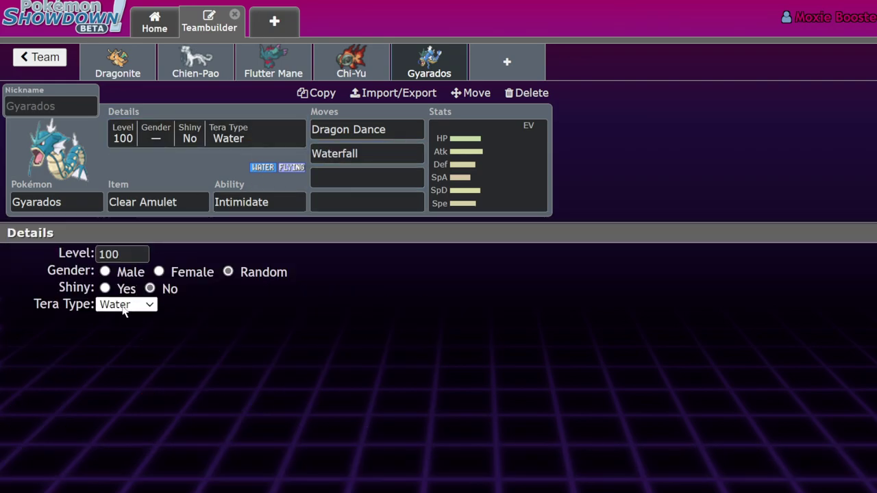
click(124, 190)
click(346, 170)
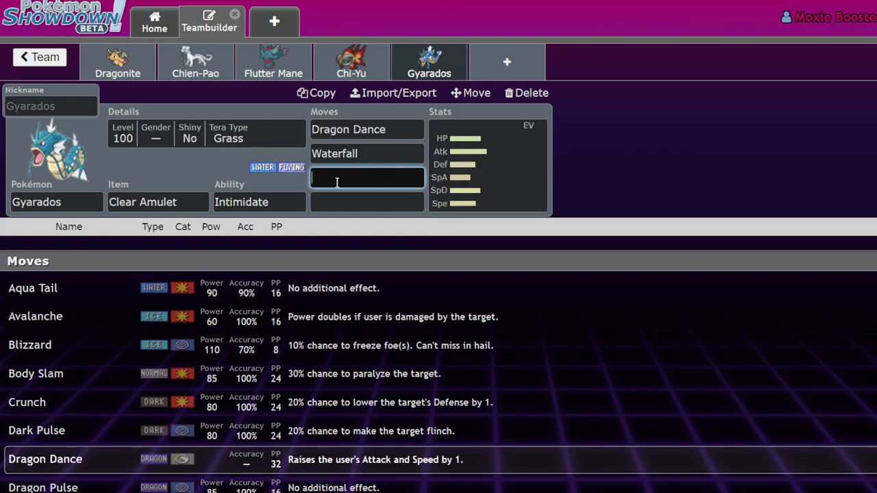
Step: Browse the Pokémon list for a sixth team member and add Hariyama after Gyarados
click(473, 67)
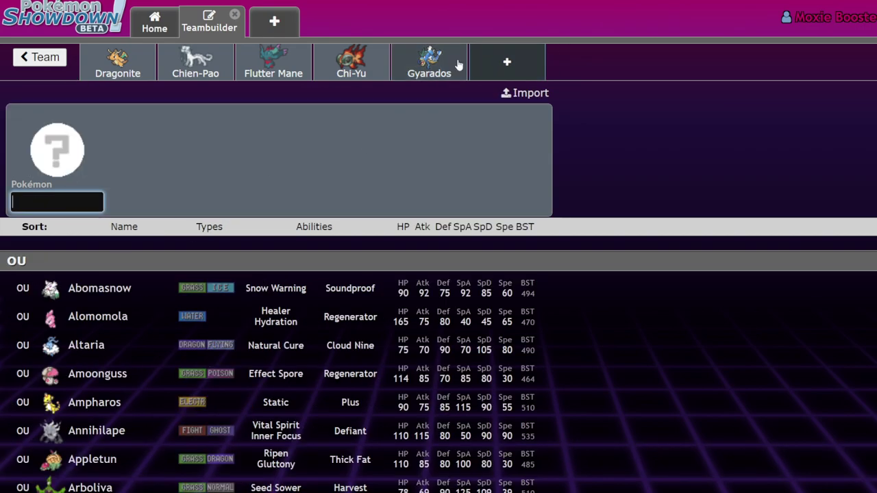
scroll(209, 322, down, 5)
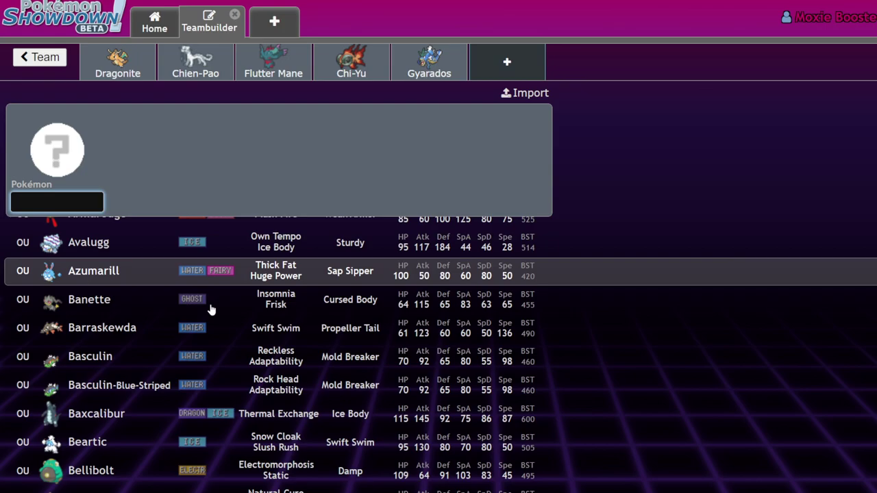
scroll(211, 310, down, 5)
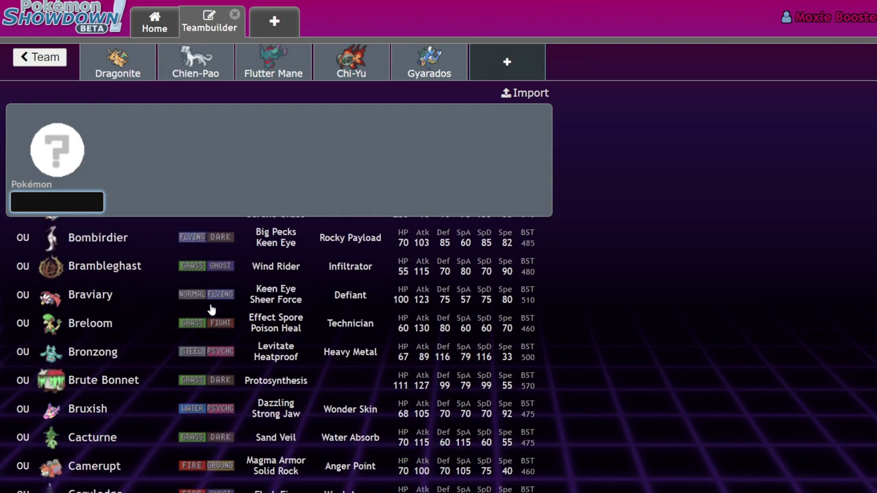
scroll(211, 309, down, 6)
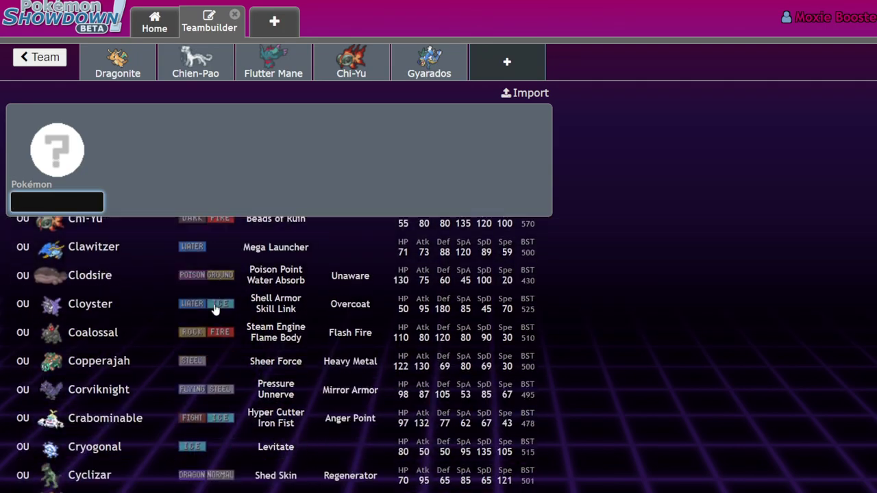
scroll(214, 310, down, 3)
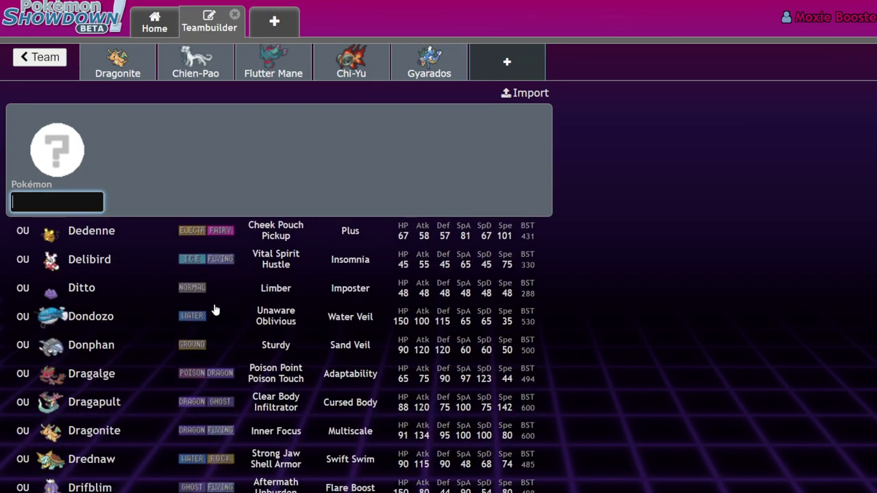
scroll(215, 310, down, 4)
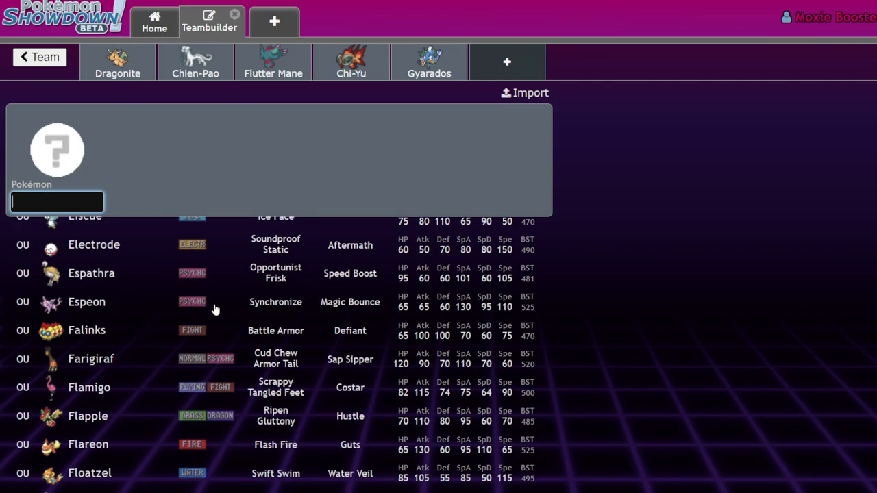
scroll(215, 310, down, 9)
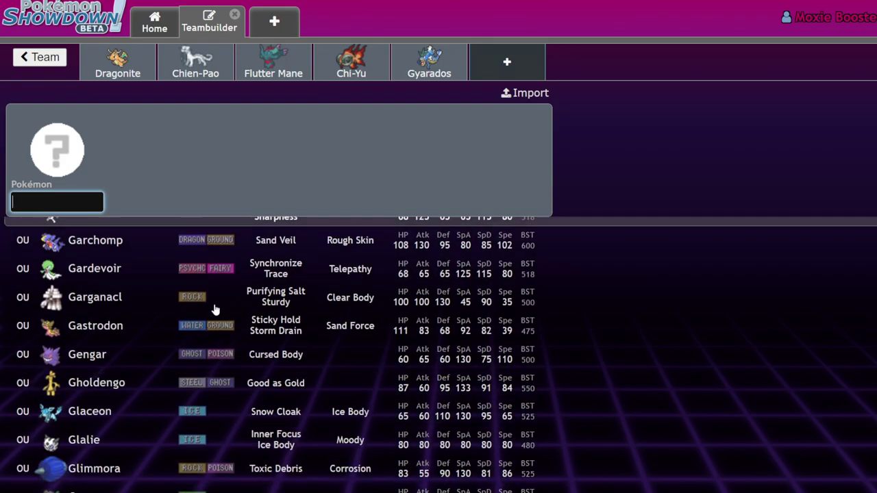
scroll(215, 310, down, 8)
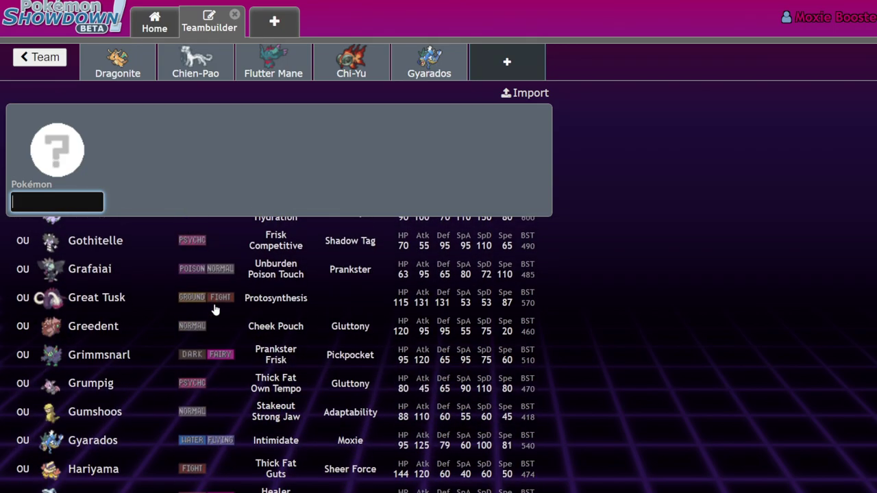
scroll(215, 309, down, 9)
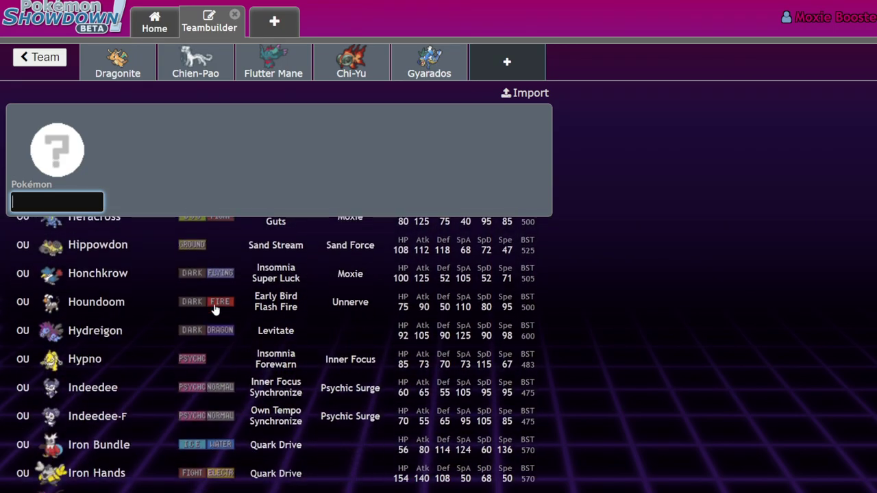
scroll(215, 310, down, 3)
scroll(214, 310, up, 5)
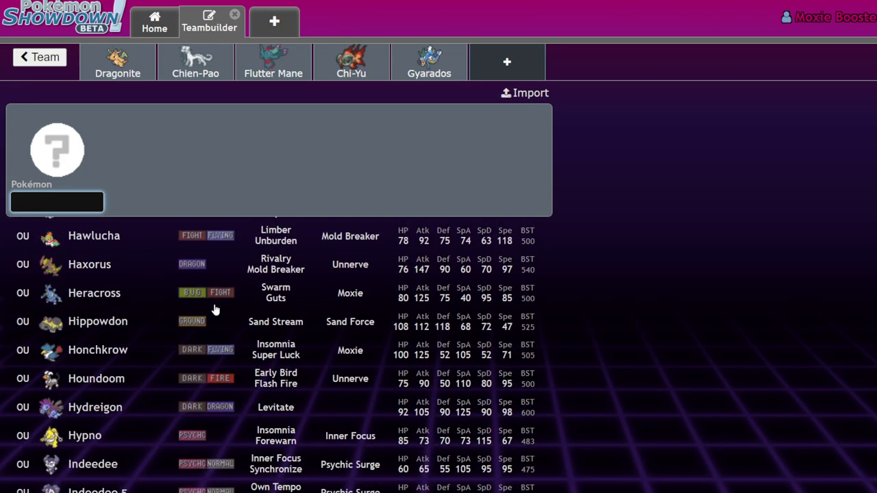
scroll(215, 309, down, 4)
scroll(214, 309, up, 3)
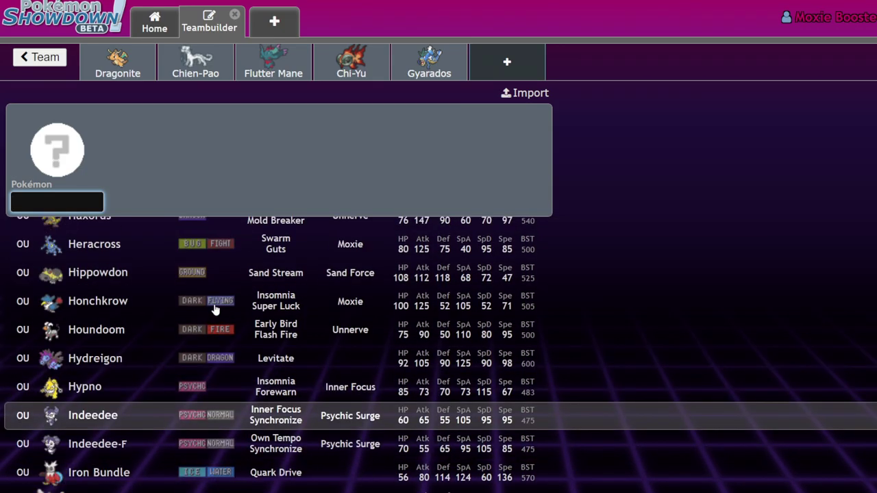
scroll(215, 310, up, 4)
click(176, 307)
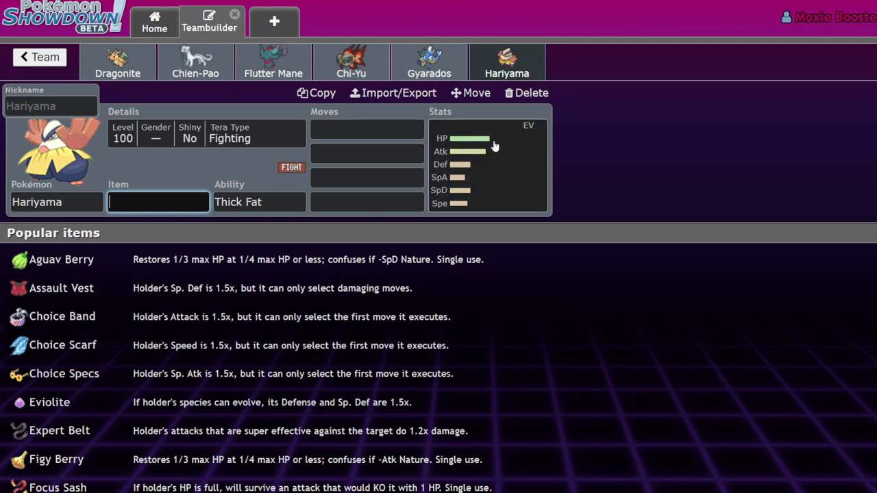
Step: Compare Hariyama's base stats with Gyarados's in their EV views, ending on Hariyama
click(508, 141)
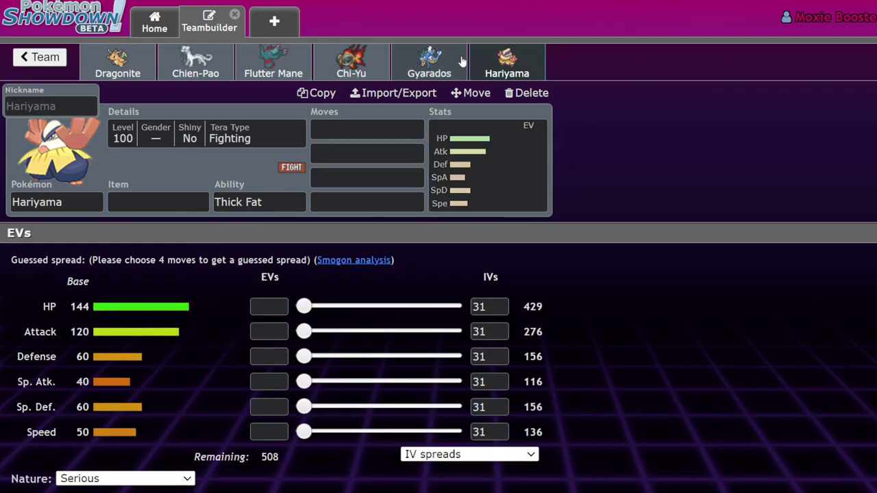
click(461, 62)
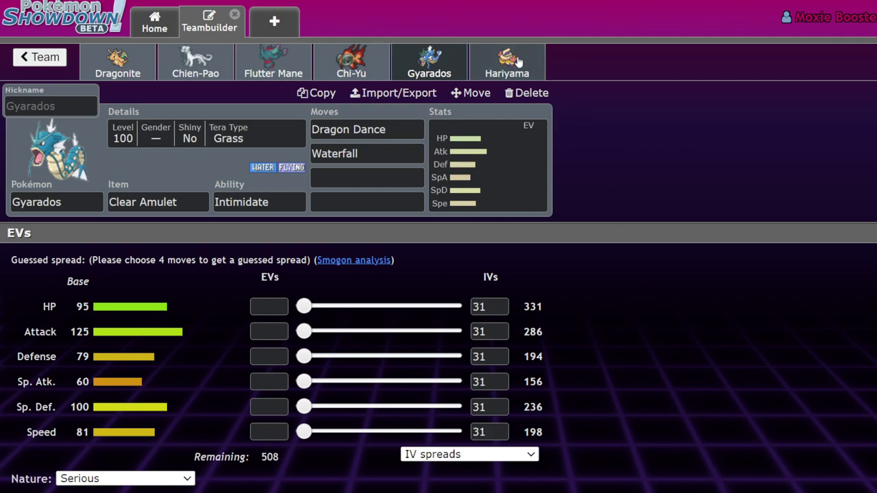
click(519, 62)
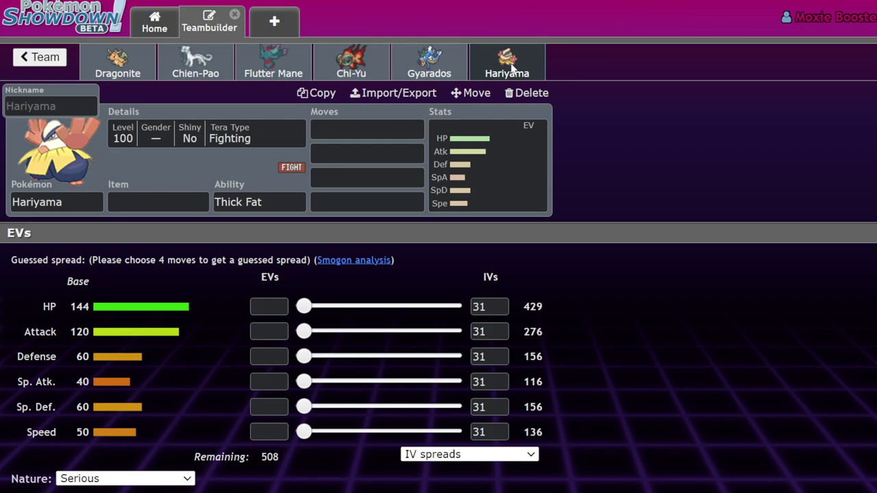
Step: Replace Hariyama with Salamence in the sixth team slot
click(38, 202)
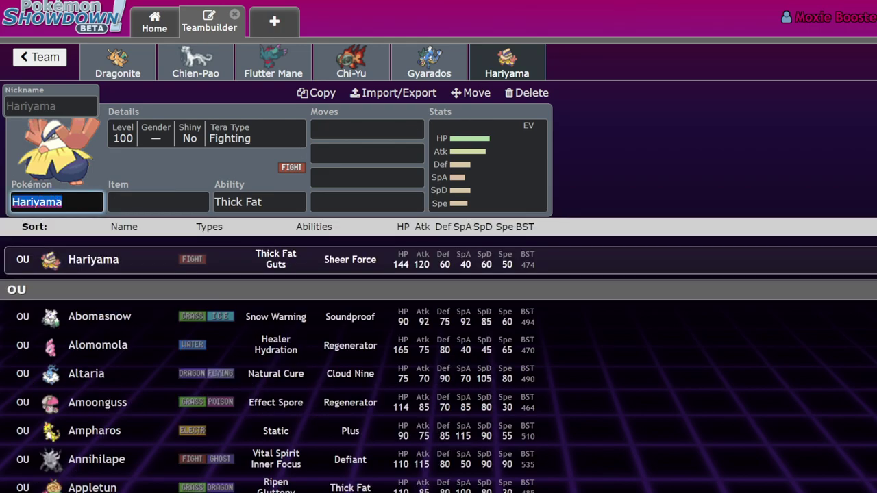
text(sala)
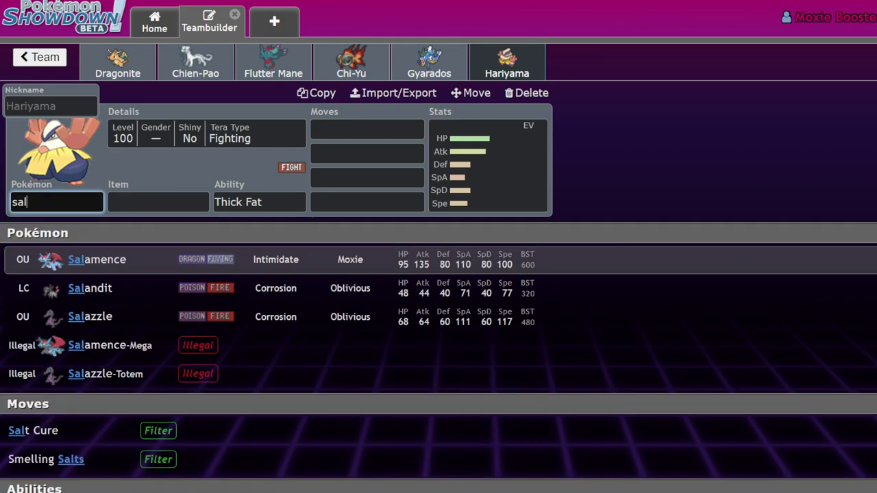
click(259, 259)
Step: Set Salamence's nature to Timid (+Spe, -Atk)
click(482, 160)
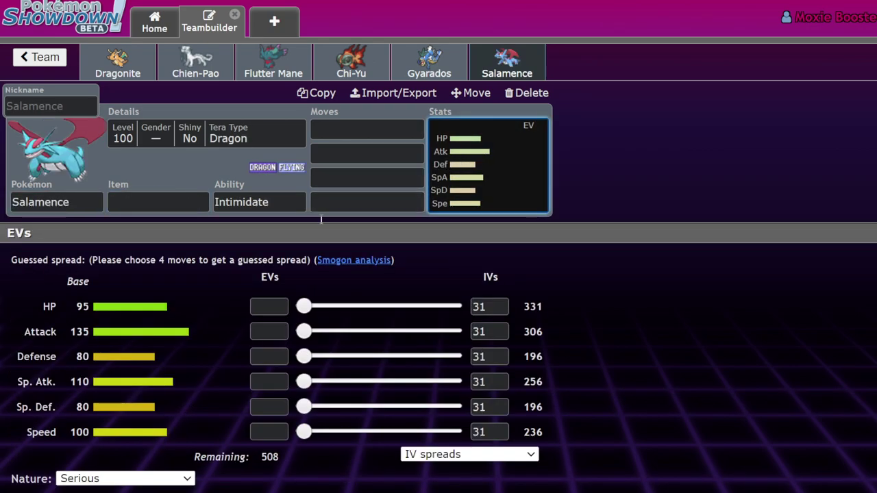
click(171, 481)
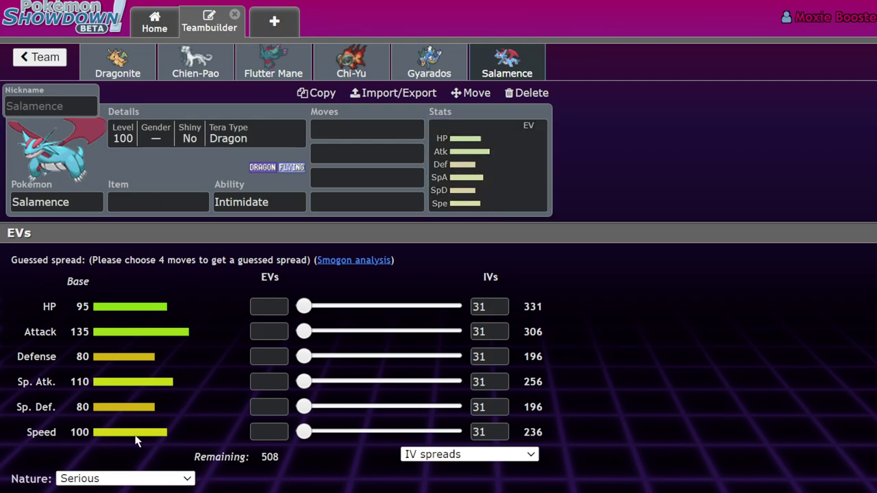
click(125, 478)
click(125, 467)
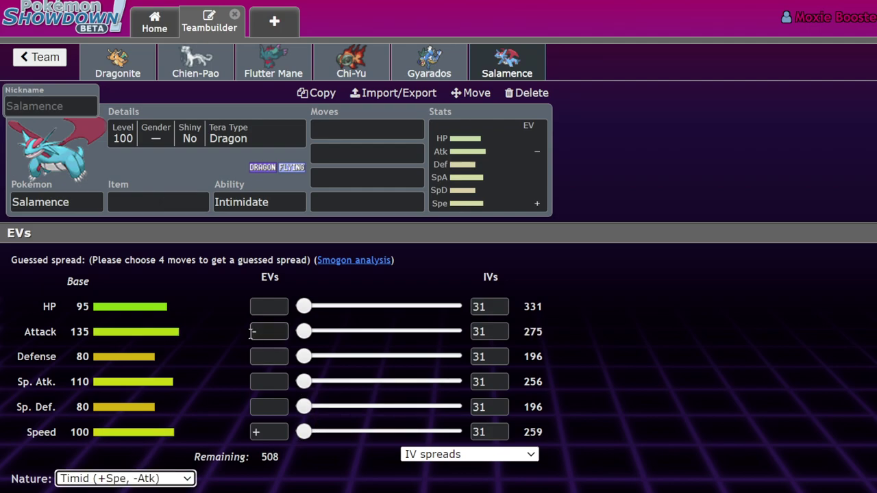
Step: Give Salamence Draco Meteor and Tailwind as its first two moves and bring up its EVs
click(344, 131)
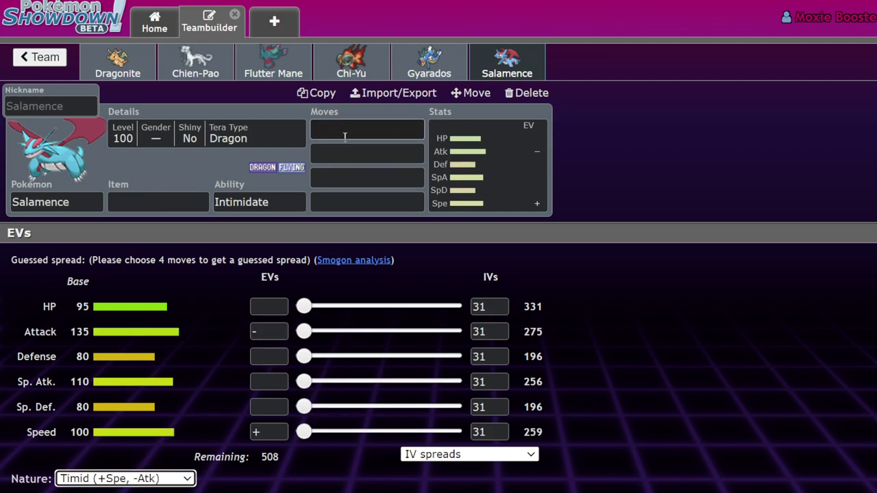
text(drac)
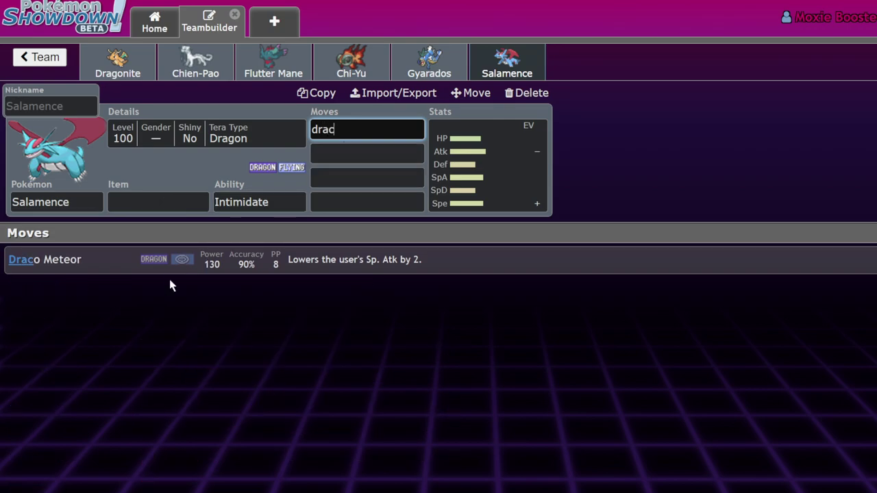
click(174, 268)
text(ta)
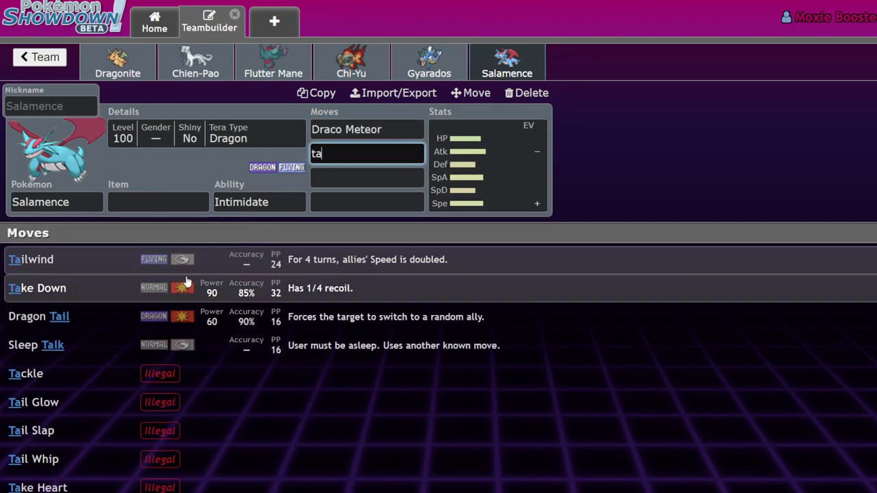
key(Return)
click(265, 201)
click(519, 172)
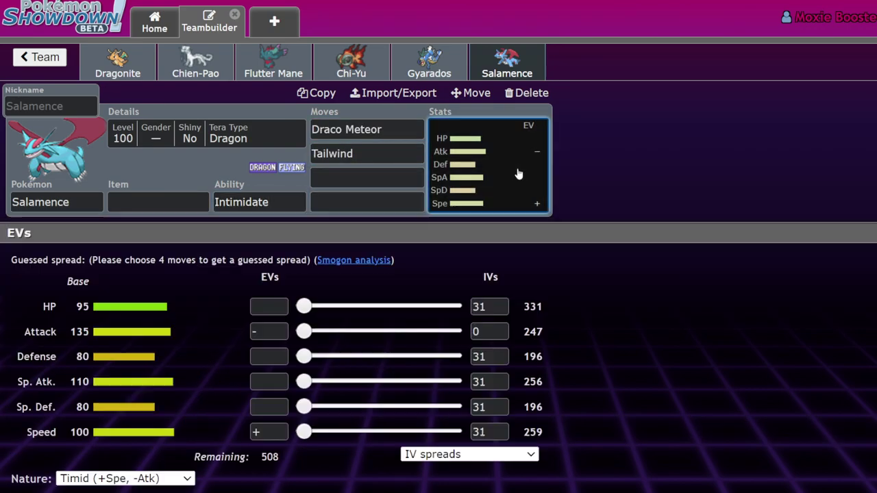
Step: Give Salamence Flamethrower as its third move
click(365, 173)
scroll(295, 305, down, 6)
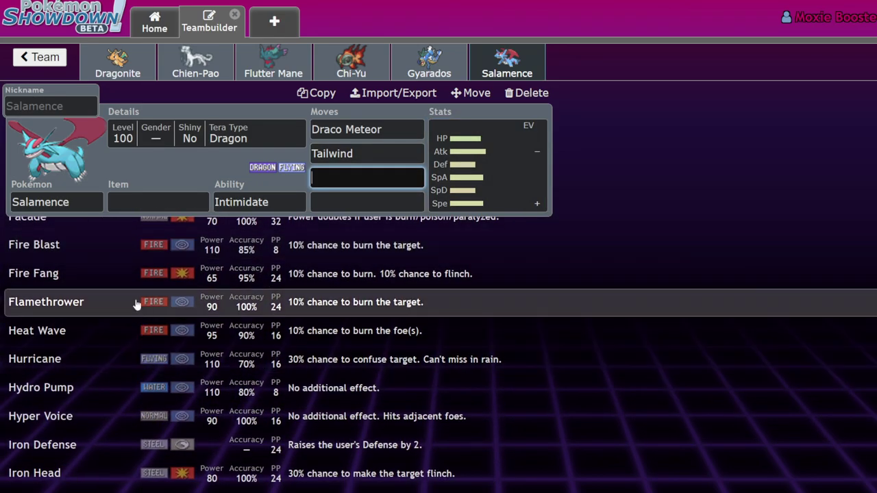
click(136, 305)
Step: Look through Salamence's remaining move options and give it Protect as its fourth move
scroll(137, 304, down, 3)
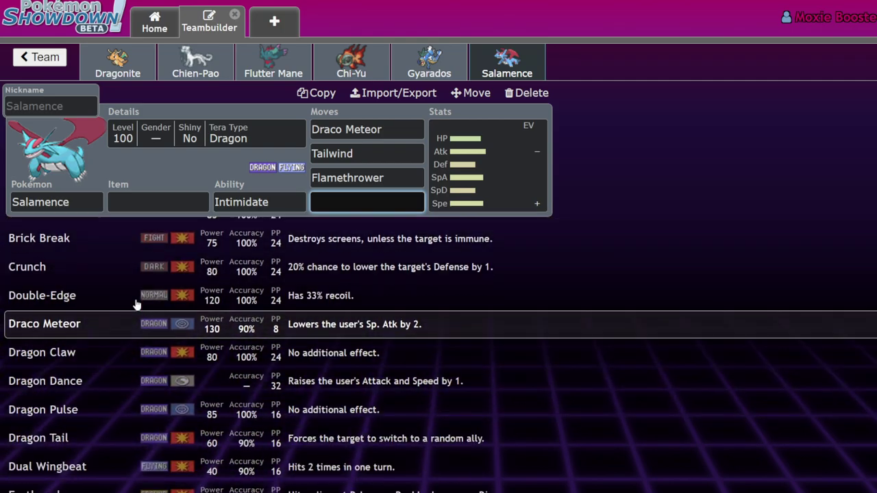
scroll(235, 391, down, 9)
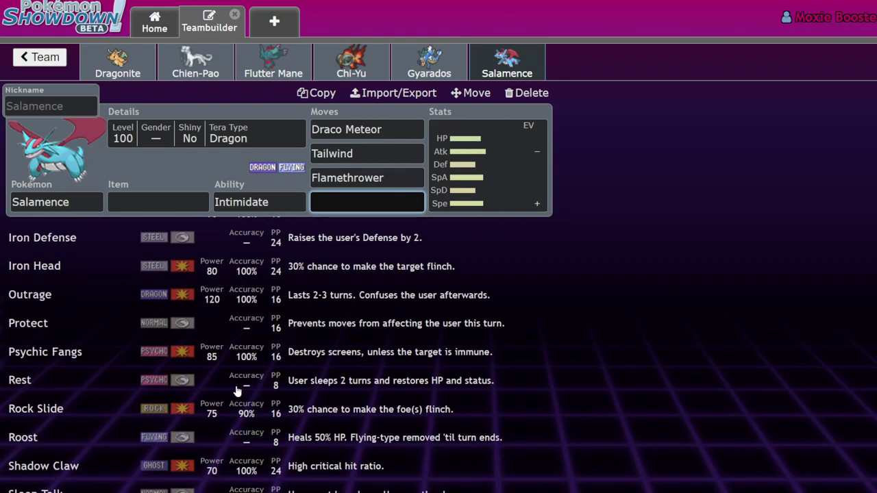
scroll(235, 391, down, 7)
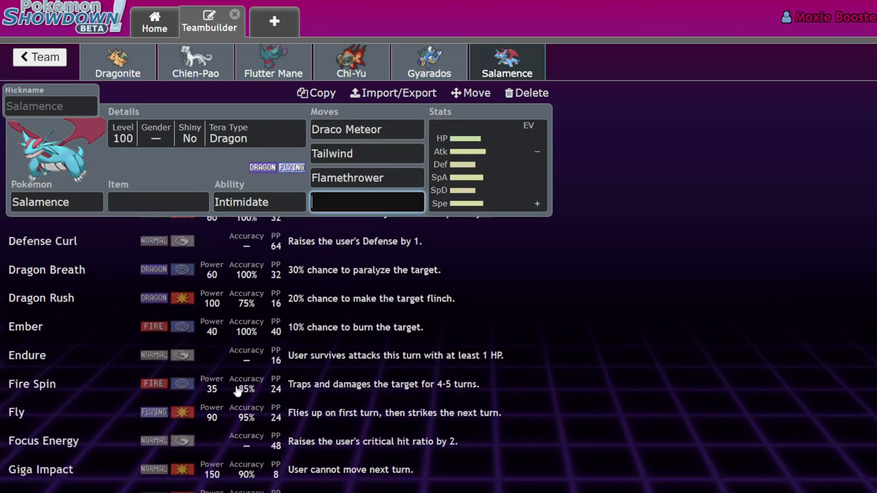
scroll(235, 391, down, 3)
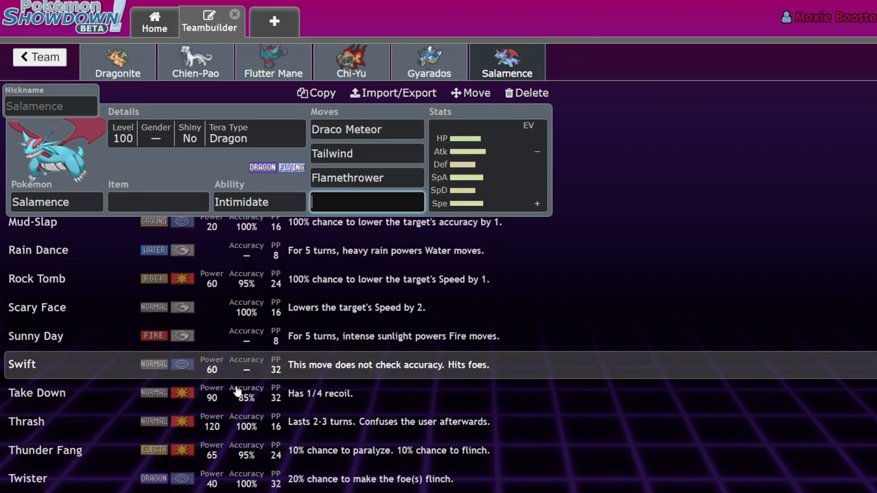
scroll(239, 337, up, 4)
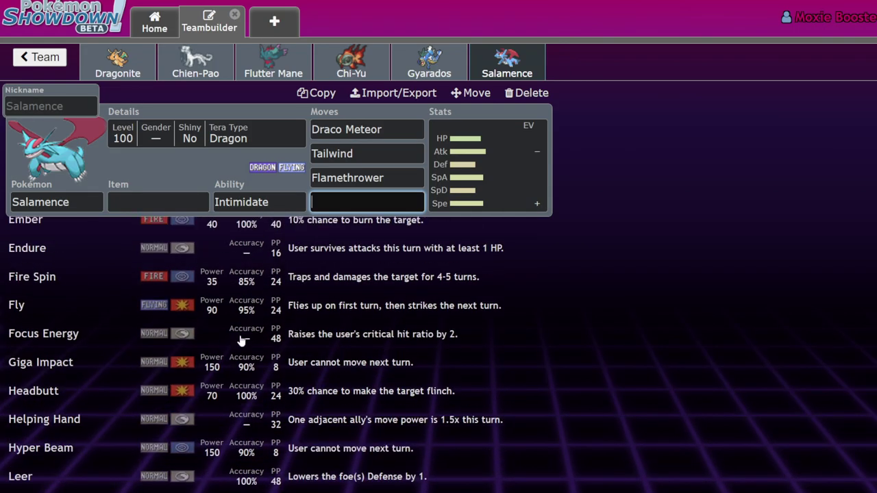
scroll(241, 339, up, 3)
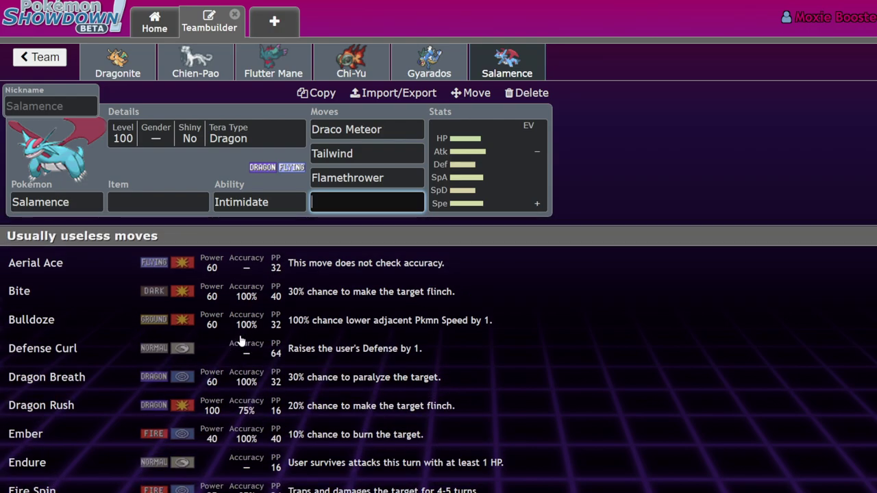
text(pro)
key(Return)
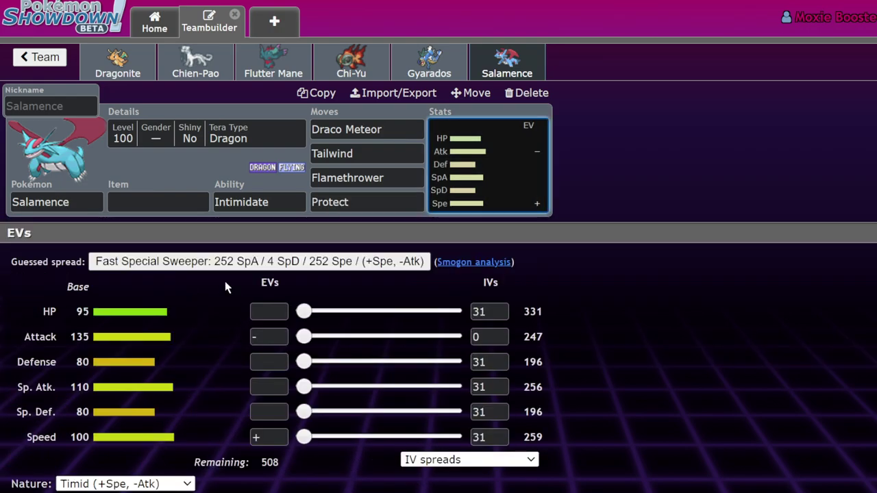
Step: Set Salamence's item to Sitrus Berry, keep Intimidate as its ability, and open its EVs
click(154, 201)
text(sitr)
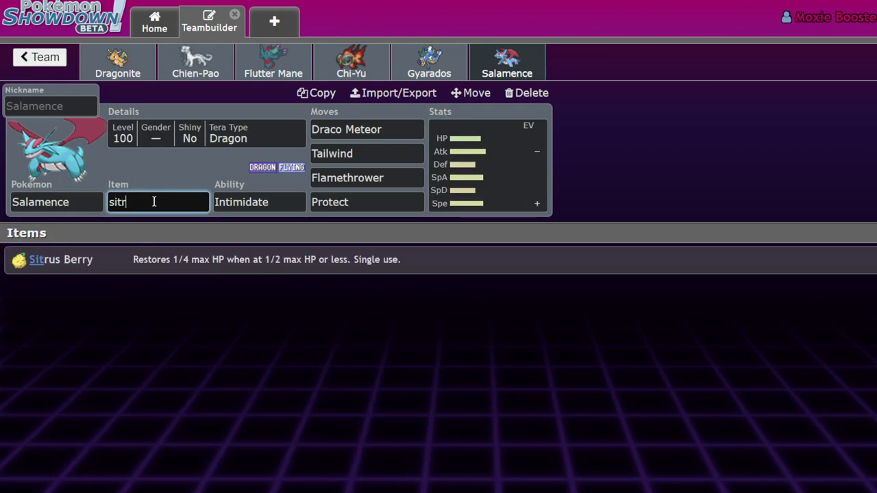
key(Return)
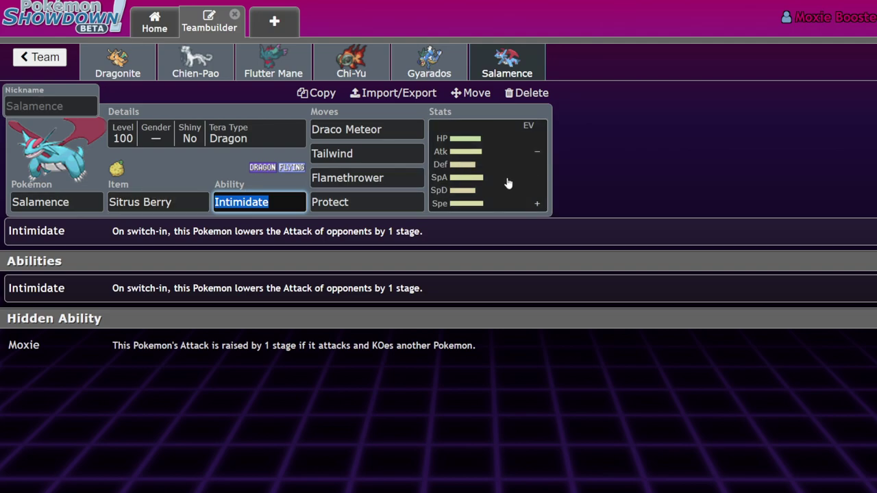
click(484, 178)
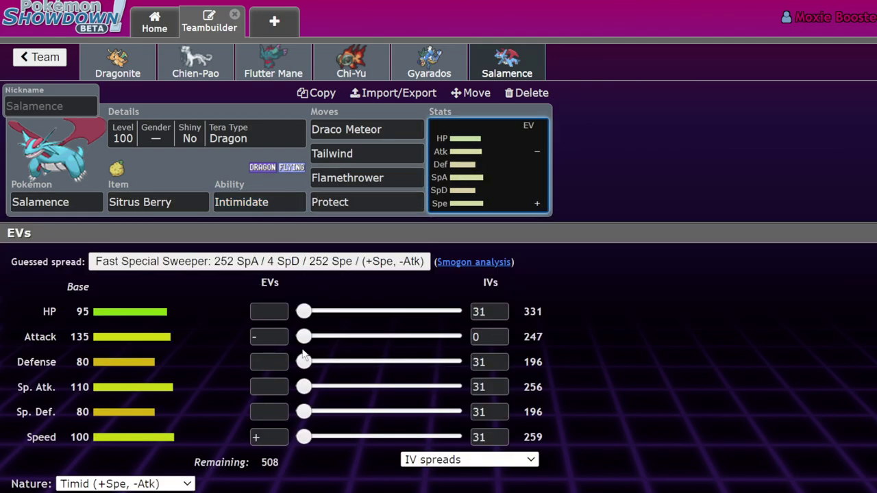
Step: Set Salamence to level 50 and its EVs to 220 HP, 180 Sp. Atk. and 76 Speed
click(151, 132)
text(50)
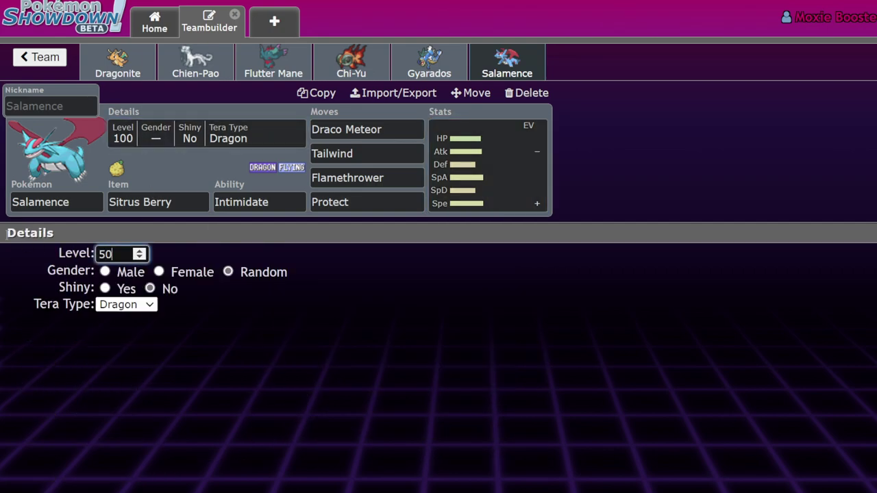
click(478, 169)
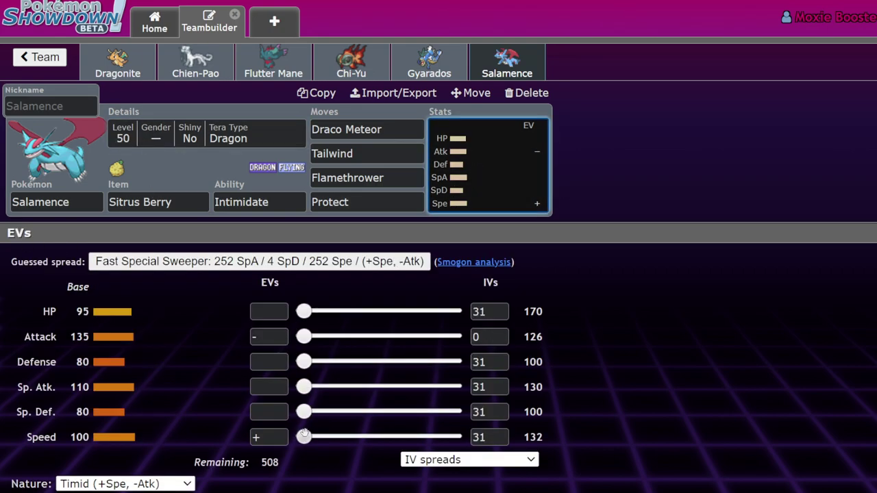
drag(304, 438, 347, 448)
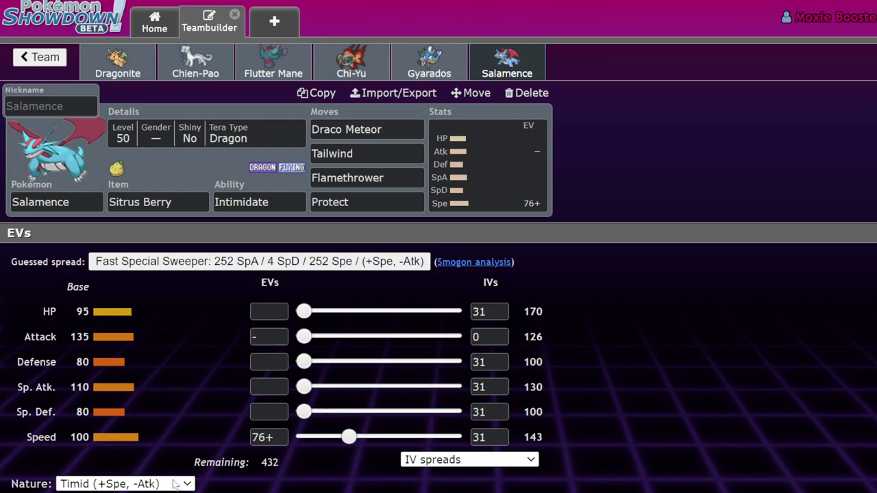
drag(304, 312, 453, 312)
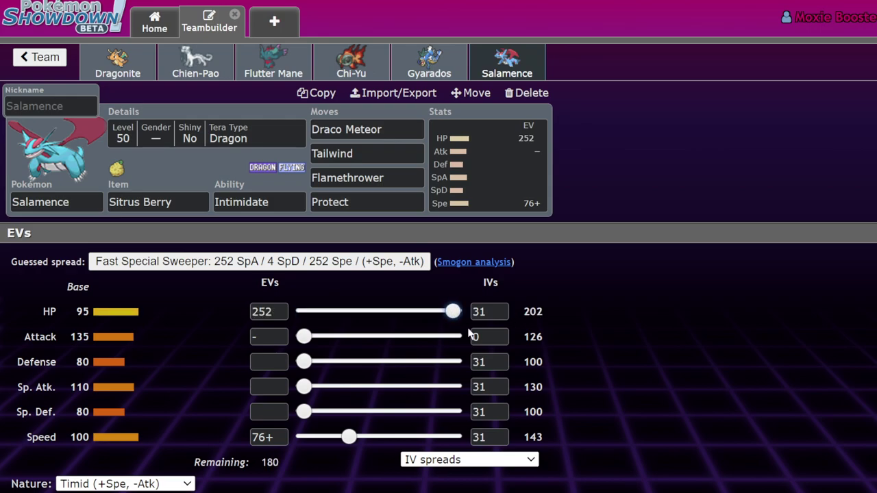
drag(303, 387, 411, 387)
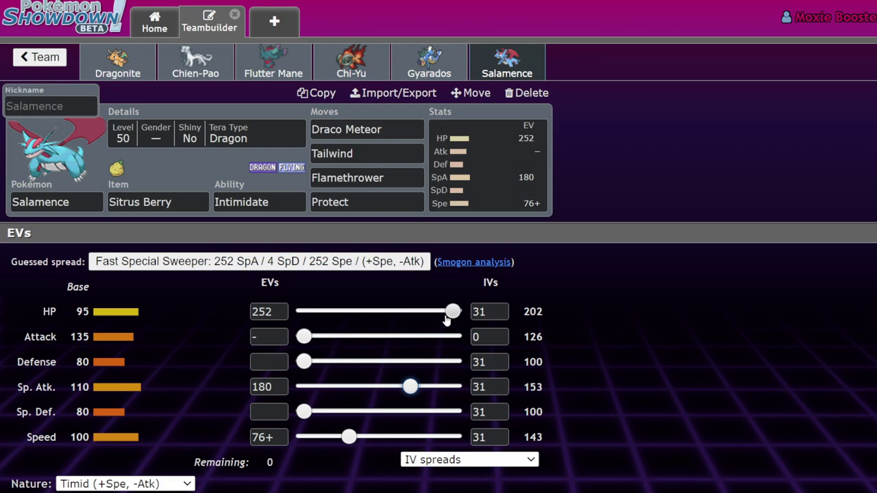
drag(445, 317, 435, 316)
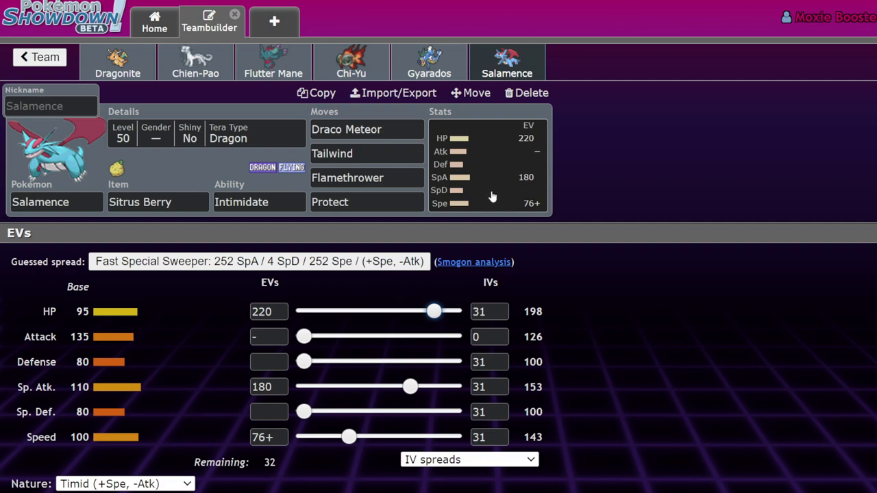
Step: Open the team Untitled 533 and check Gardevoir's stats and ability options
click(49, 60)
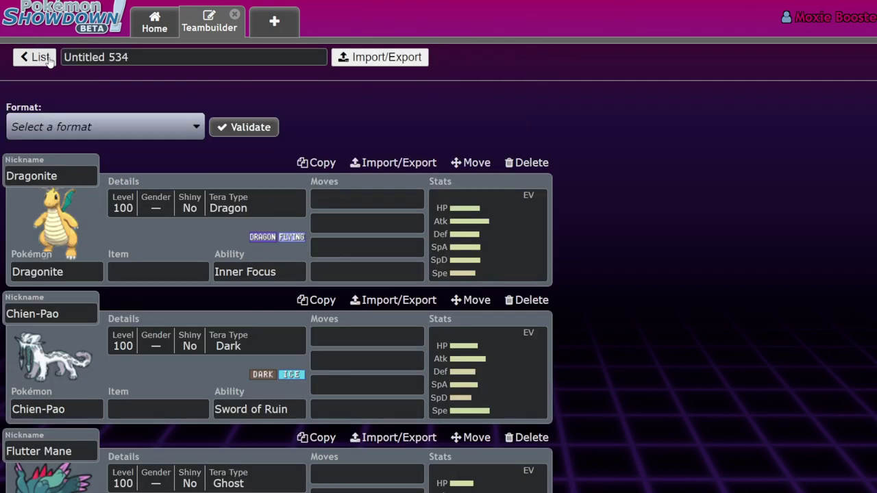
click(42, 57)
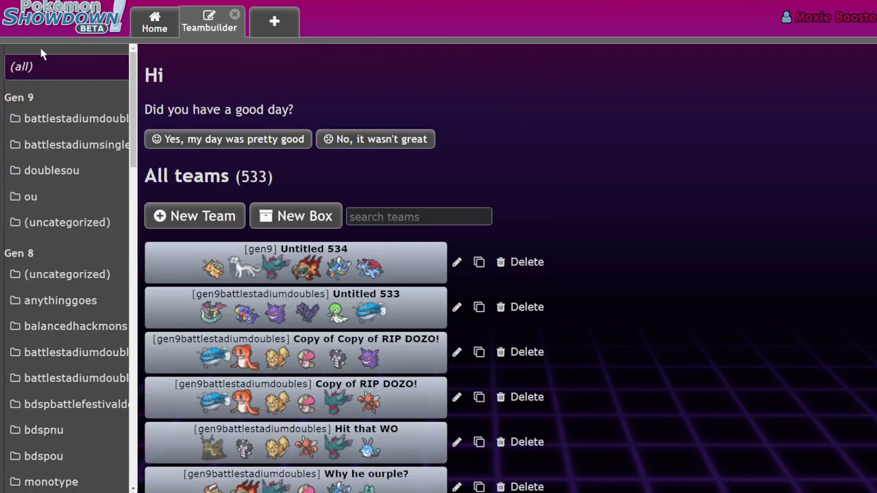
click(373, 294)
scroll(153, 196, down, 7)
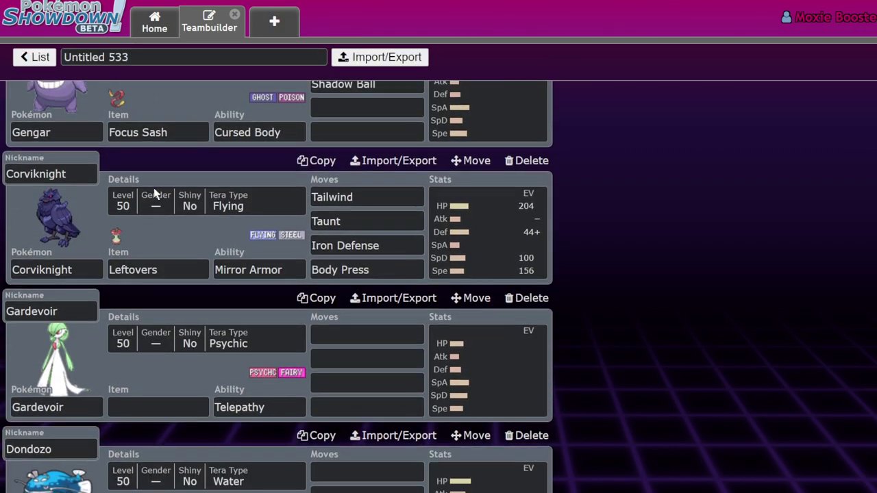
click(446, 248)
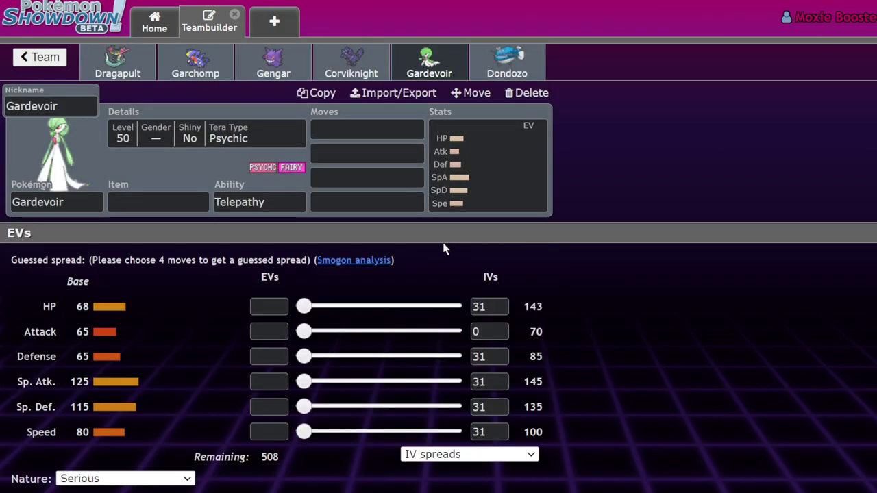
click(232, 206)
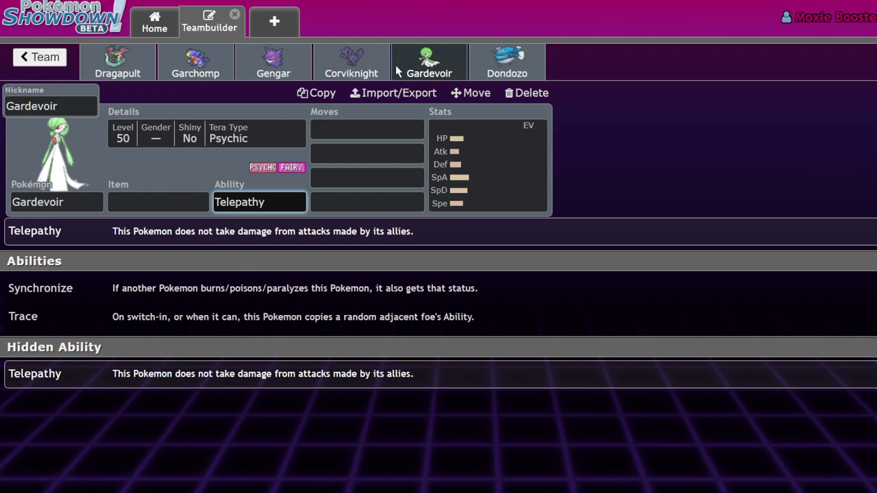
Step: Go back to the team Untitled 534 and review Salamence's EV spread
click(42, 60)
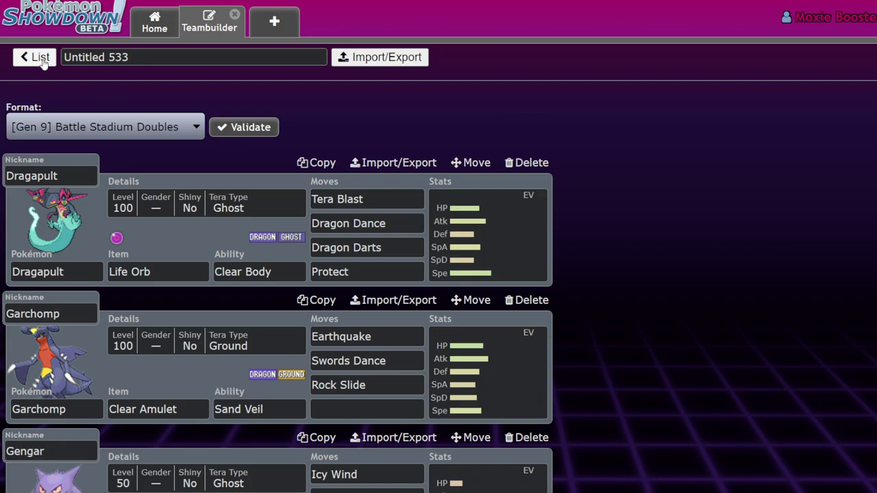
click(40, 59)
click(395, 274)
scroll(391, 268, down, 5)
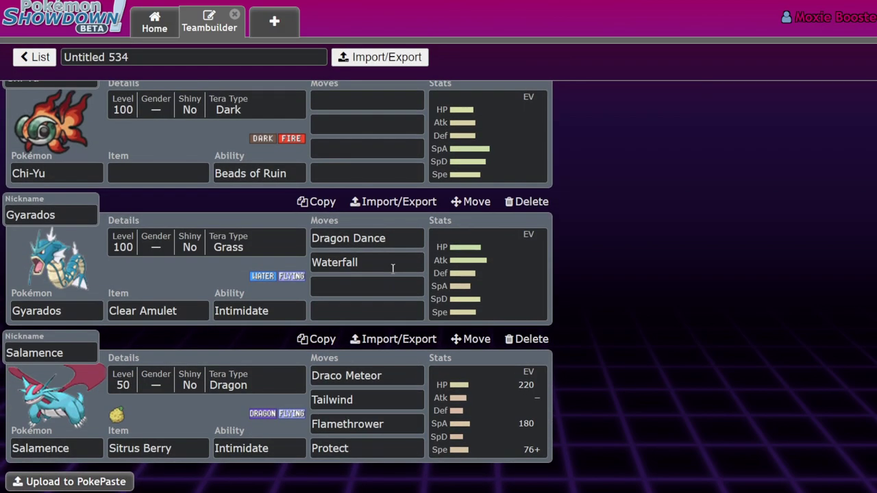
click(503, 382)
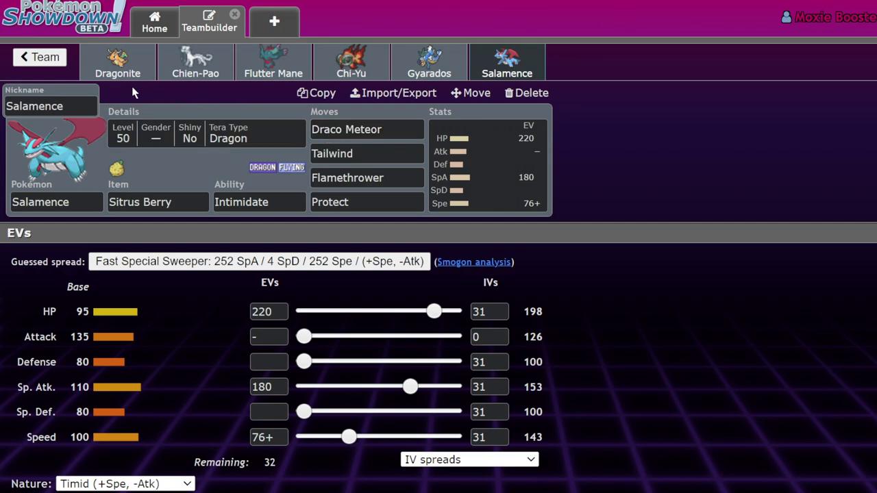
Step: Reopen the team Untitled 533 and replace Dondozo with Amoonguss
click(43, 63)
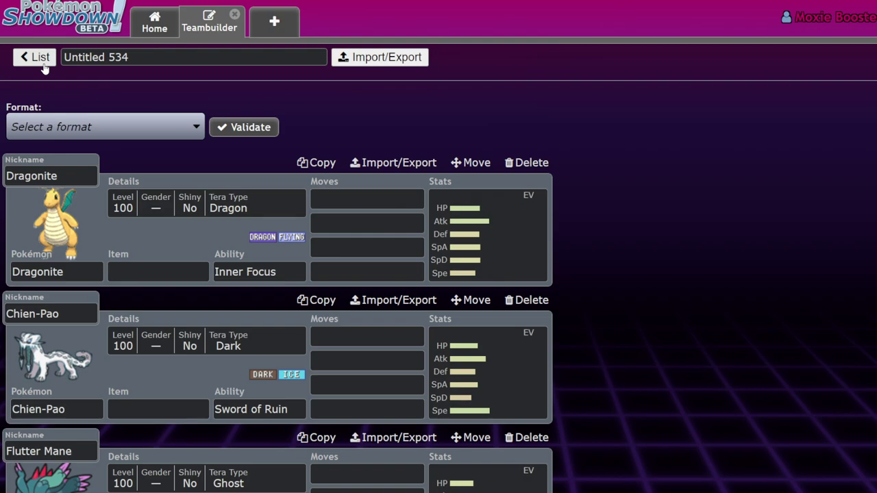
click(40, 60)
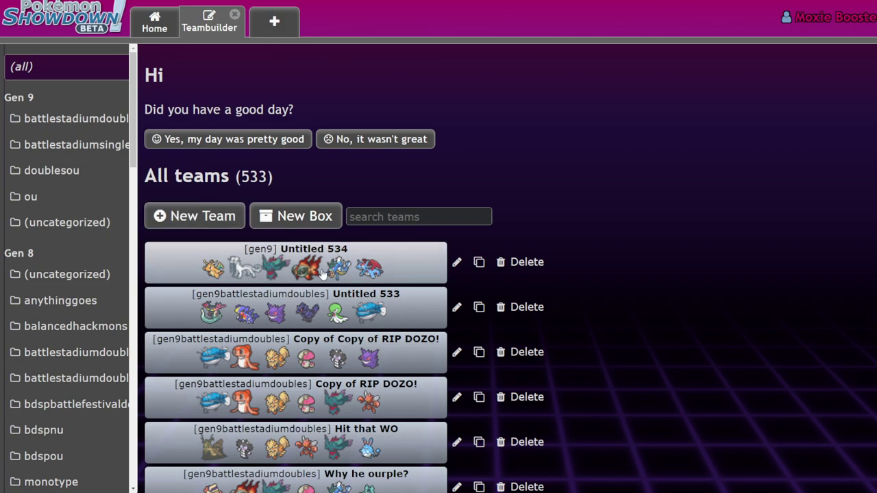
click(373, 317)
scroll(372, 323, down, 7)
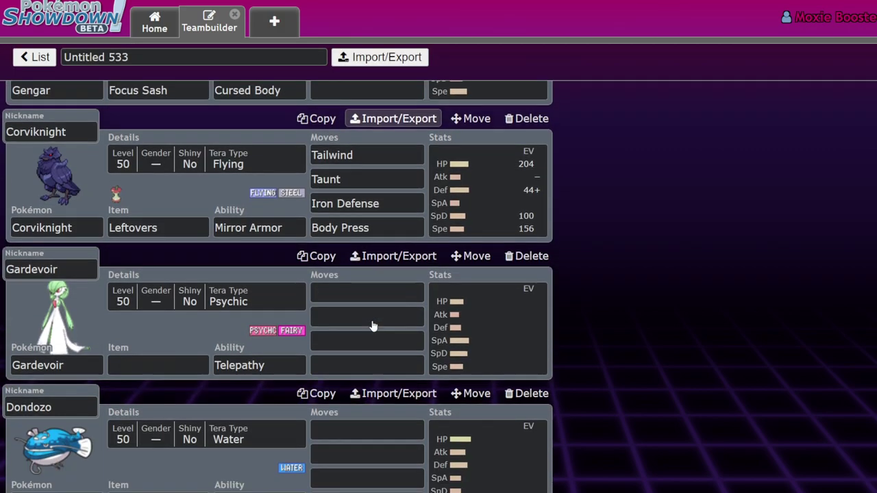
click(38, 448)
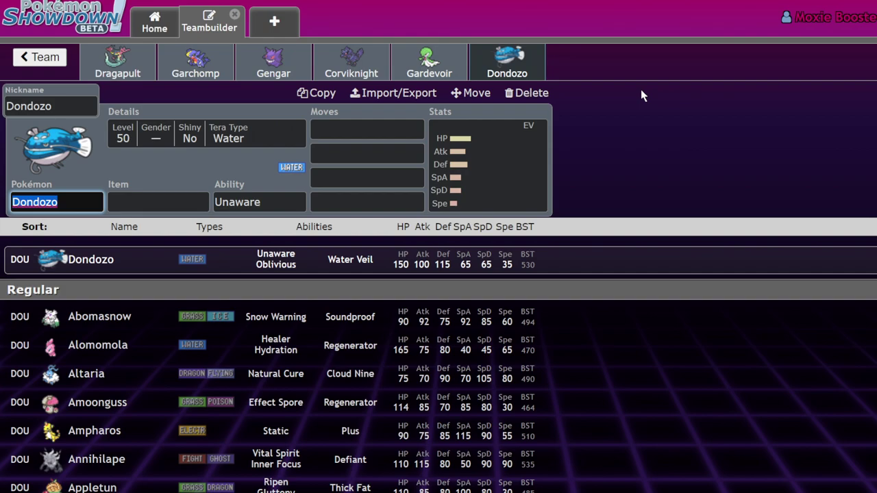
text(amoo)
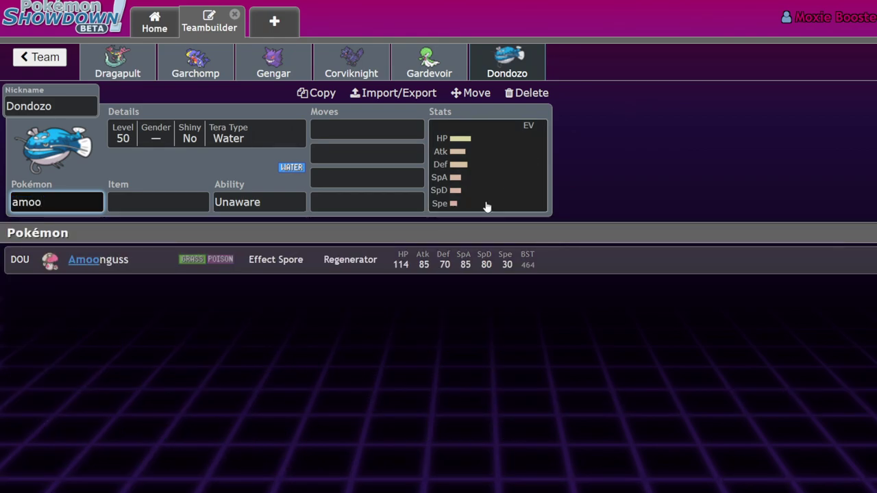
click(454, 259)
Step: Filter the Pokémon choices for Gardevoir's slot by Fire type and look through the candidates
click(429, 62)
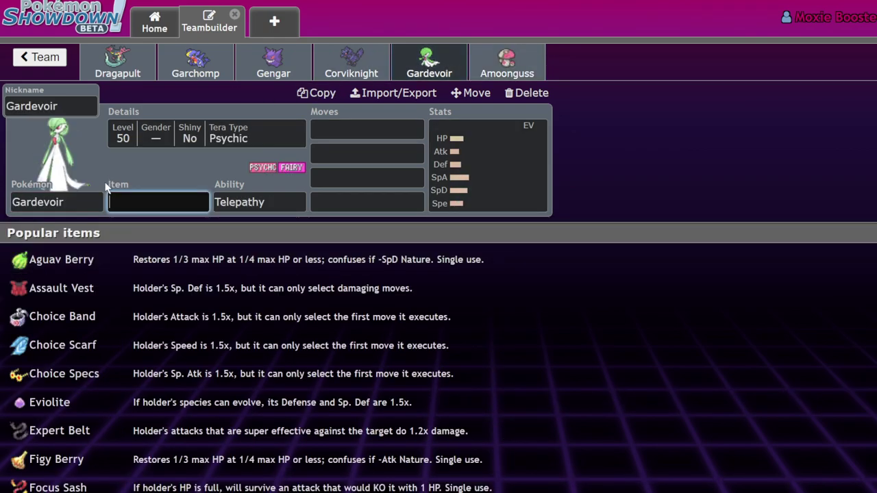
click(87, 201)
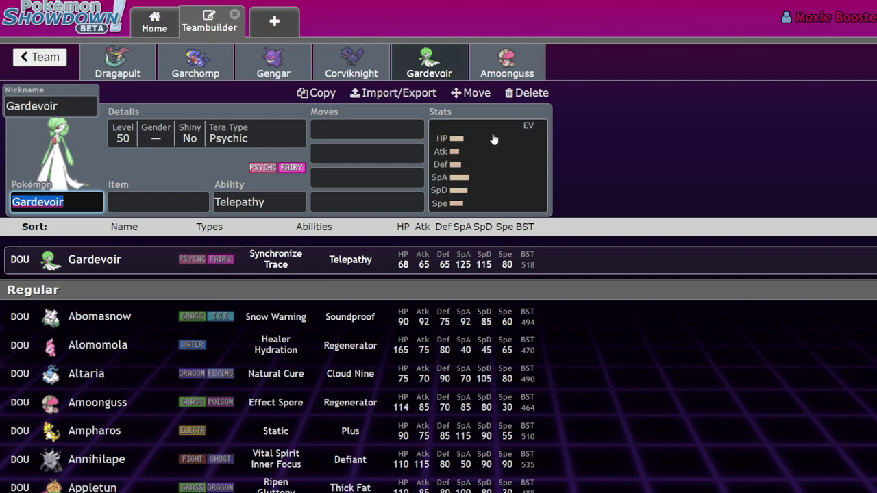
text(fire)
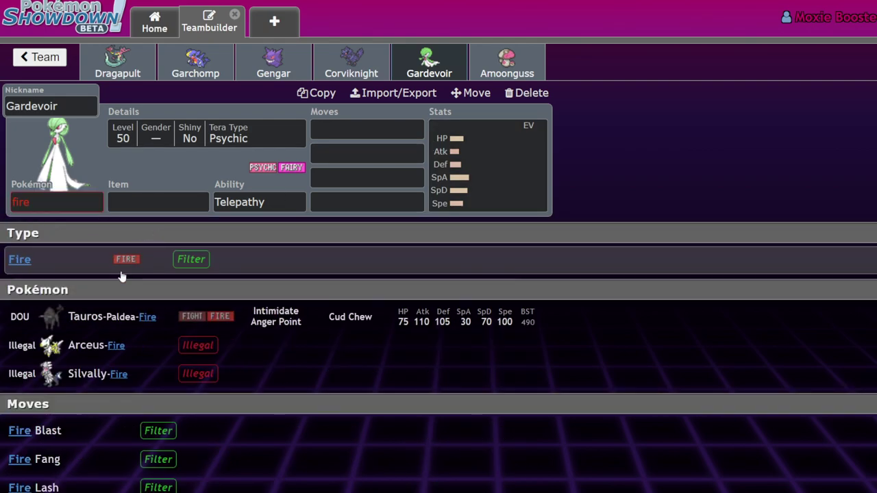
click(120, 271)
scroll(121, 274, down, 1)
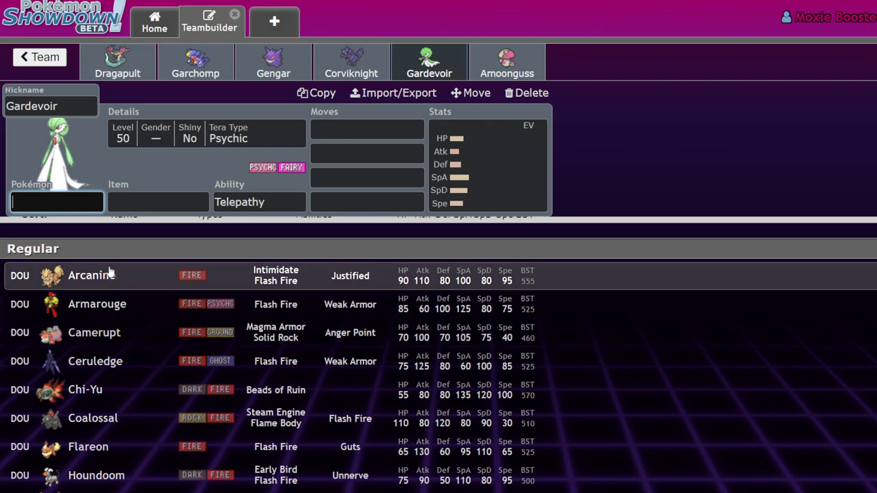
scroll(111, 390, down, 1)
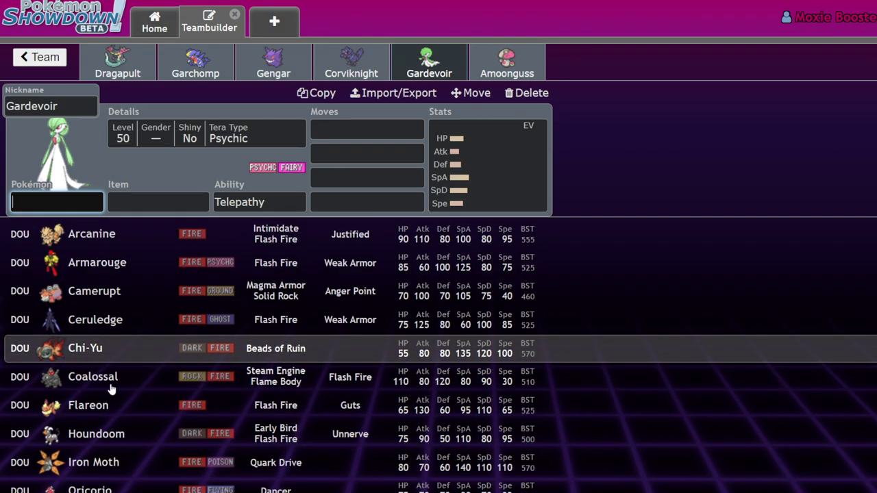
scroll(160, 259, up, 1)
scroll(161, 264, down, 1)
scroll(171, 267, down, 3)
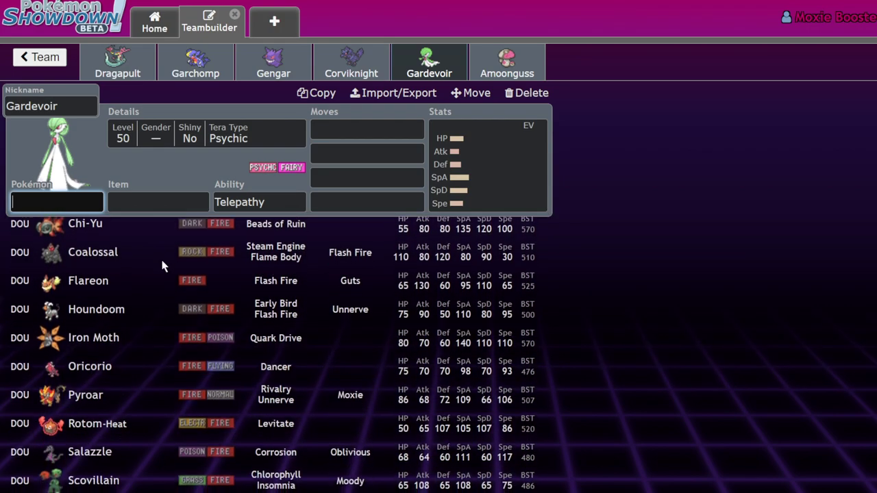
scroll(124, 391, down, 1)
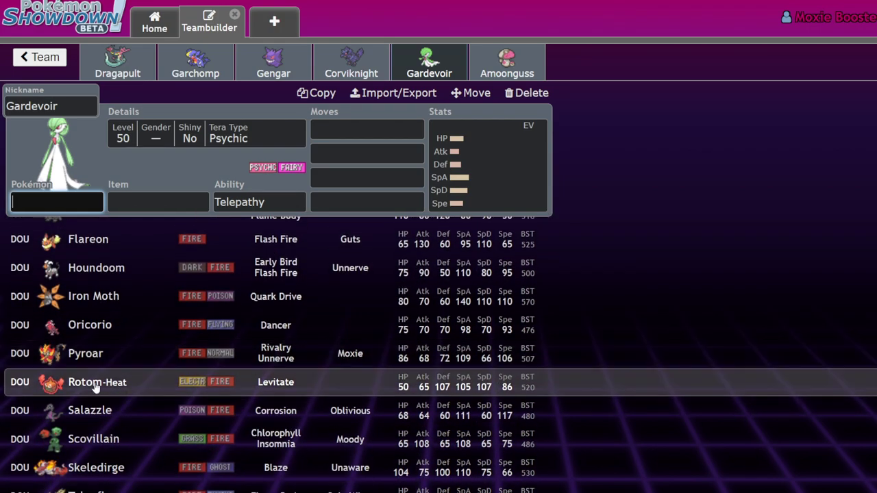
scroll(96, 384, down, 1)
scroll(96, 388, up, 4)
scroll(95, 387, up, 2)
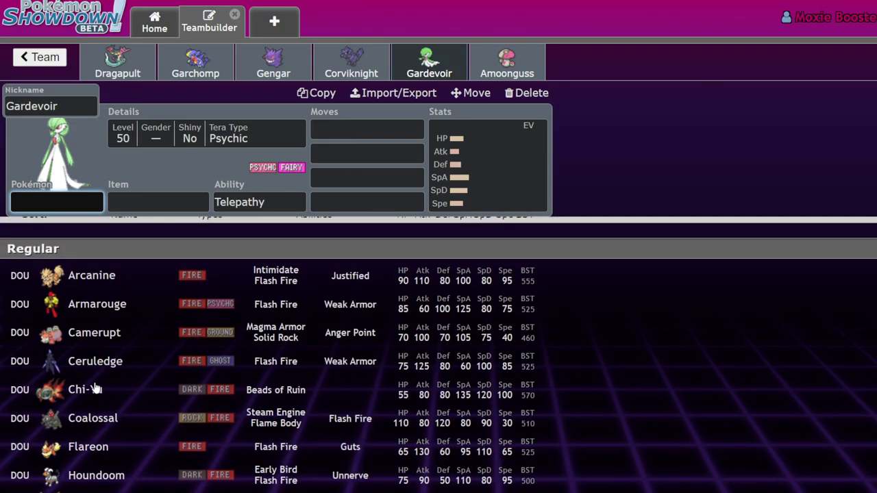
scroll(95, 388, down, 5)
scroll(96, 389, up, 5)
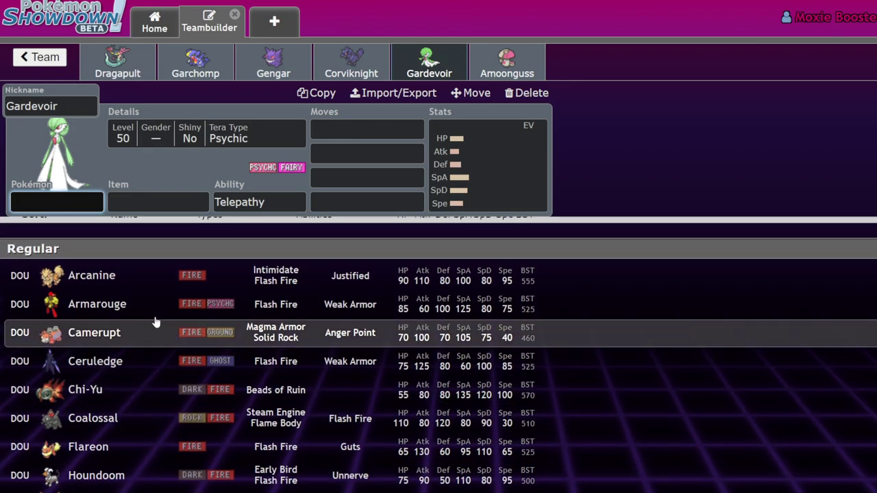
Step: Return to Amoonguss and check its base stats and EVs
click(507, 63)
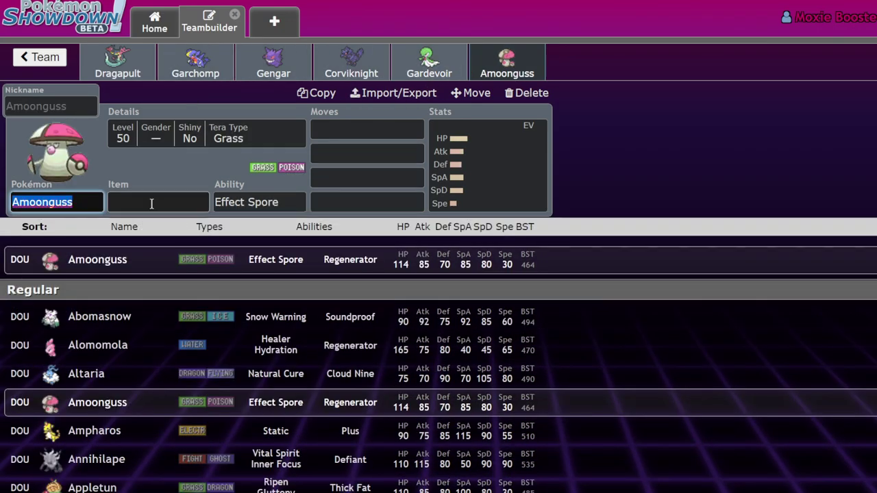
click(488, 142)
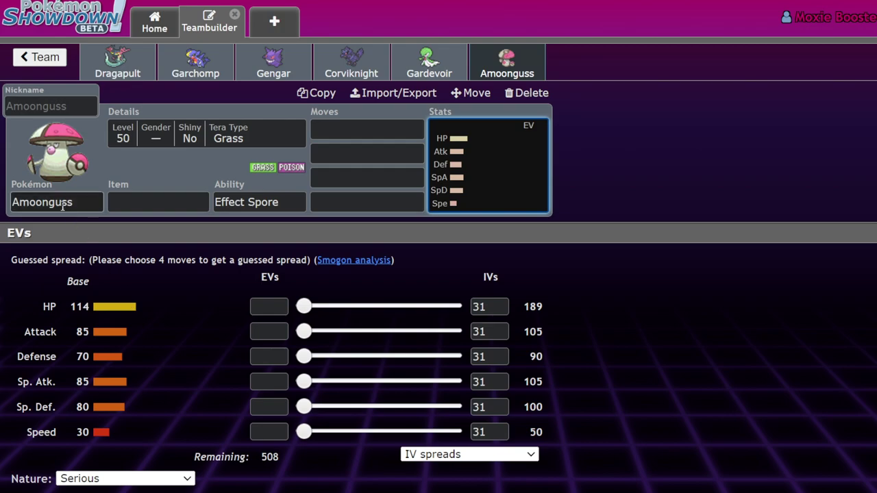
click(62, 204)
double_click(62, 202)
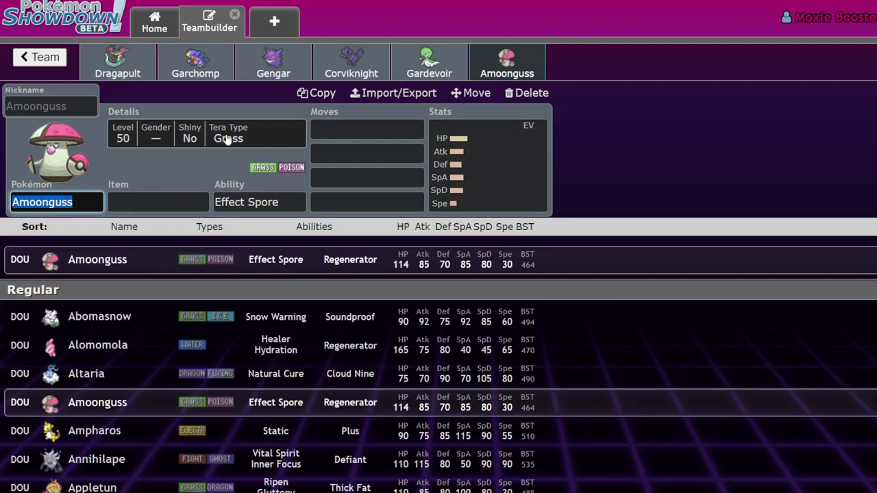
text(garg)
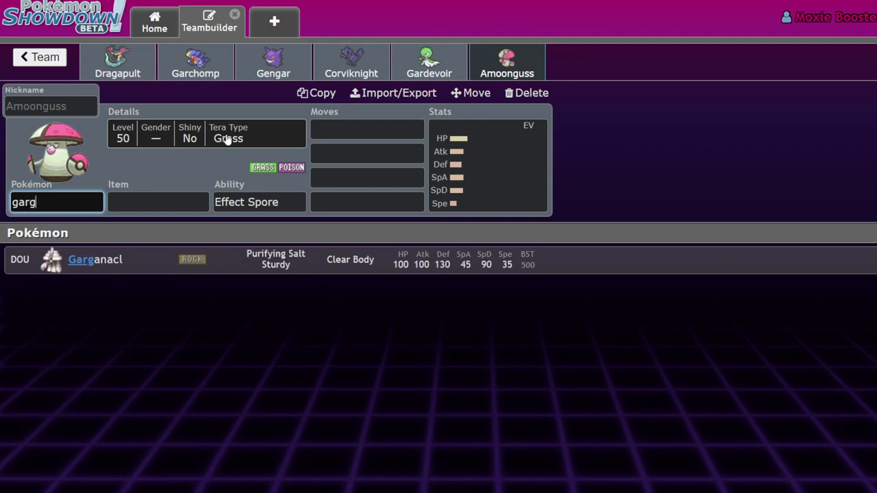
Step: Replace Gardevoir with Garganacl and bring up its EVs
click(429, 61)
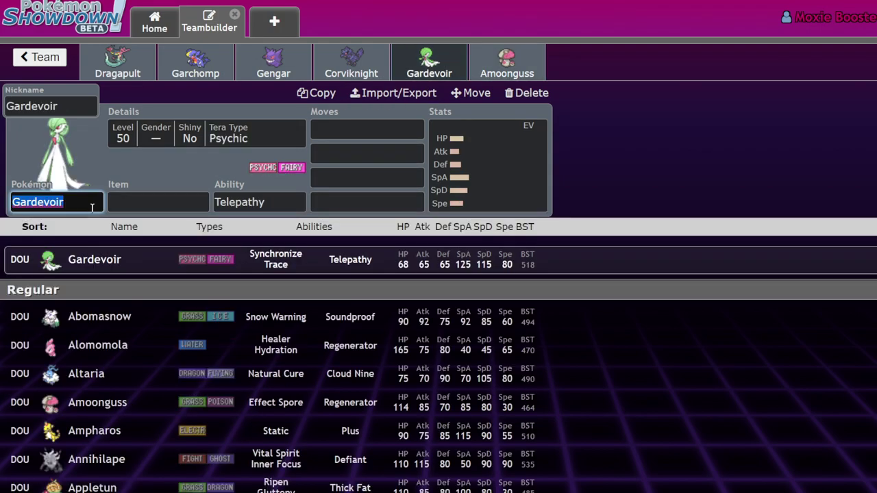
text(garg)
click(140, 266)
click(488, 167)
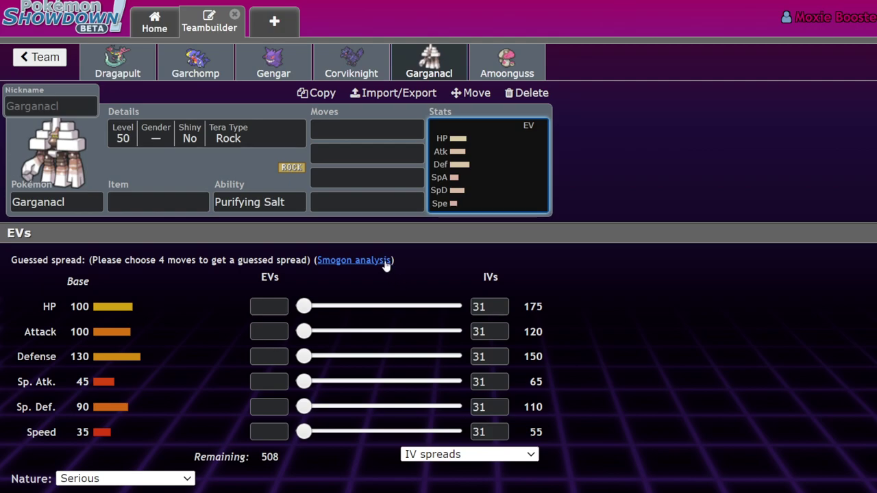
Step: Replace Corviknight with Armarouge and bring up its EVs
click(346, 67)
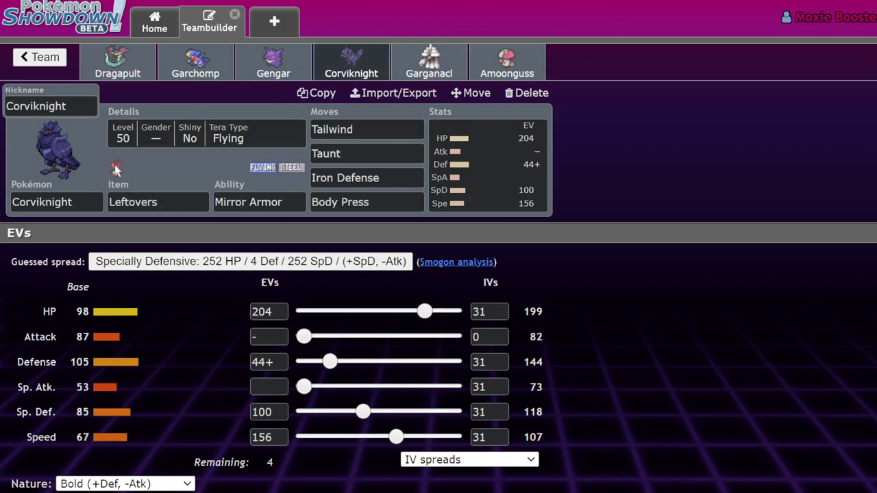
click(87, 197)
double_click(87, 198)
text(a)
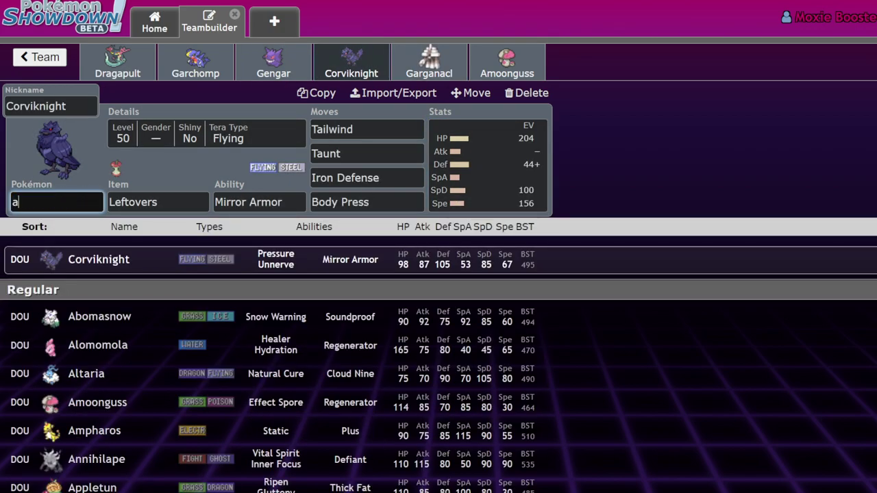
text(rm)
click(153, 261)
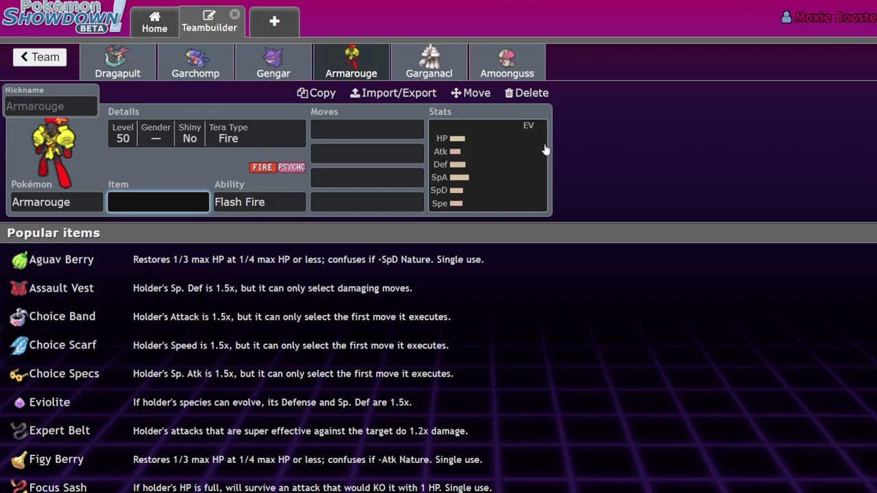
click(521, 163)
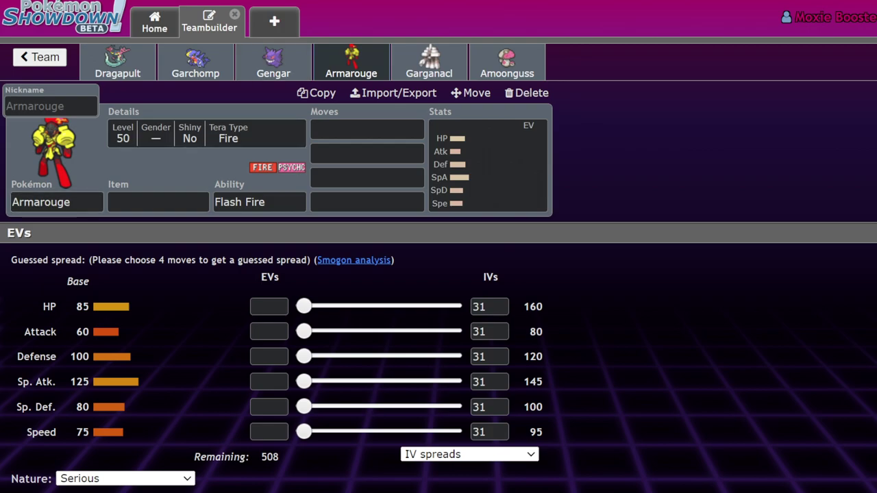
Step: Replace Gengar with Torkoal in the team
click(273, 62)
click(55, 202)
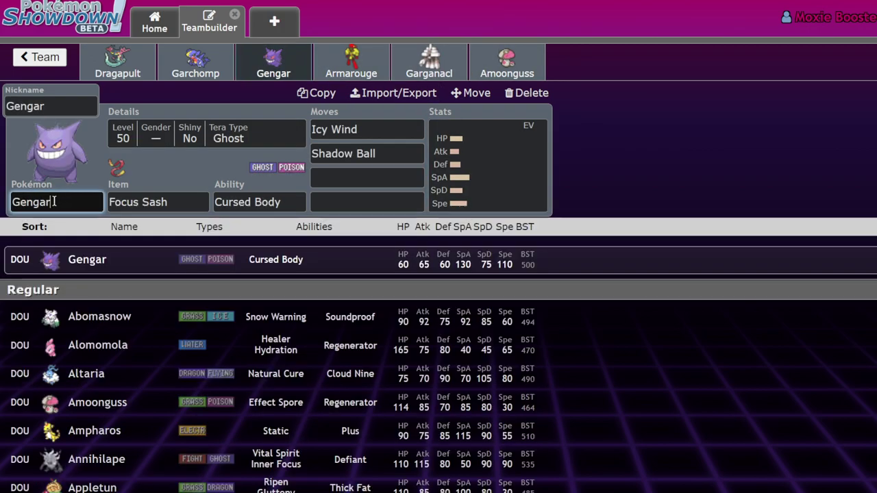
text(tork)
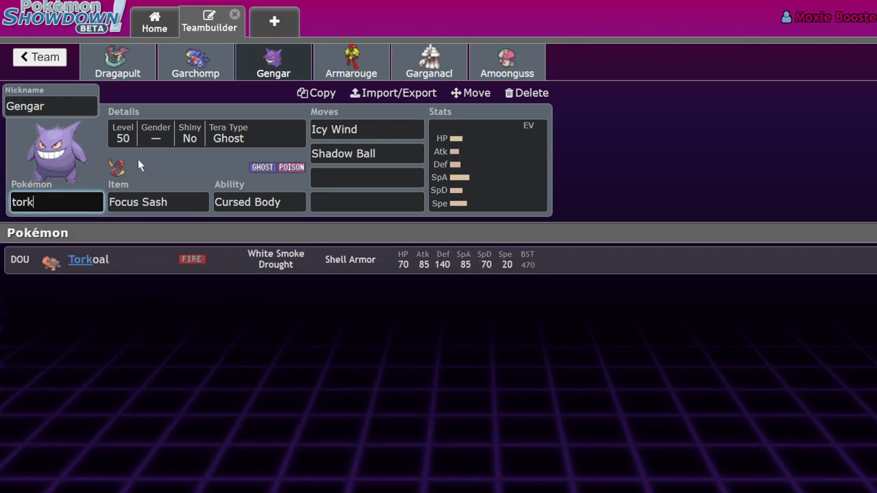
click(469, 267)
Step: Replace Garchomp with Lilligant and give it After You as its first move
click(196, 63)
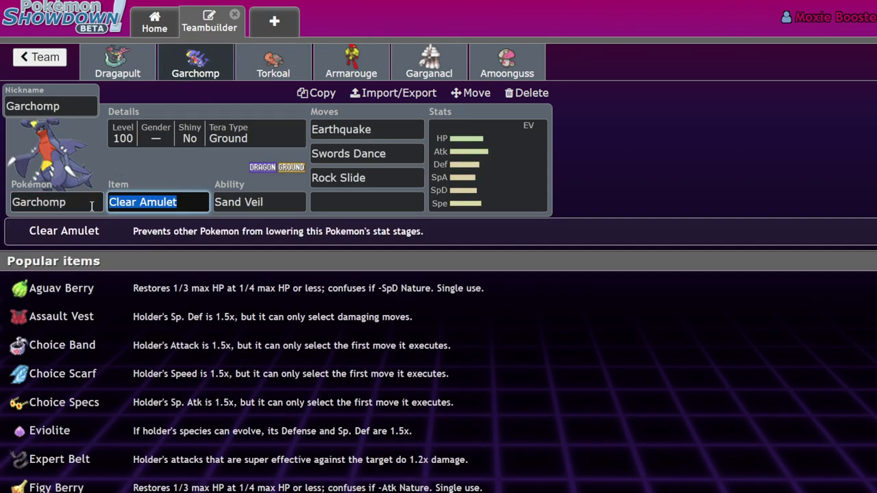
click(54, 202)
text(lill)
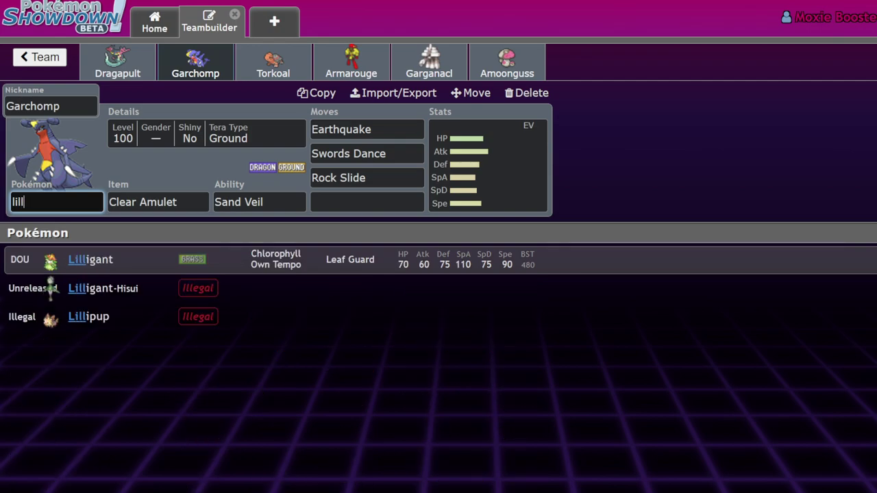
click(112, 255)
click(346, 128)
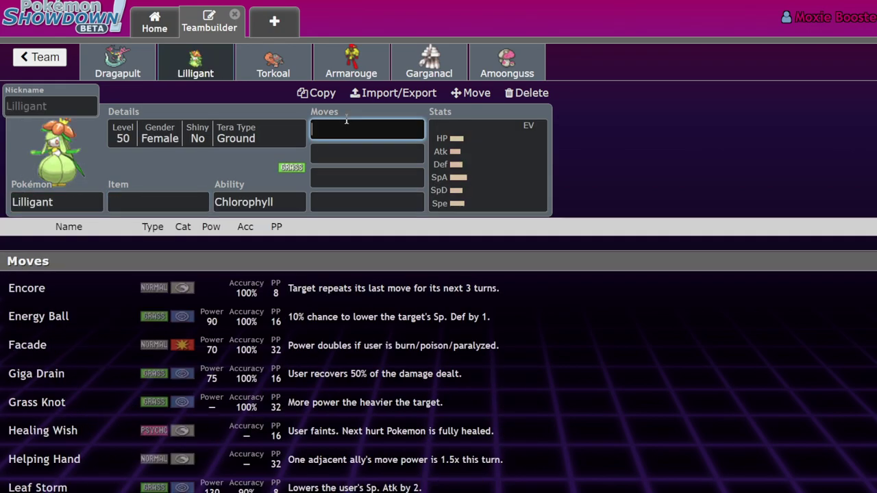
text(after)
click(268, 265)
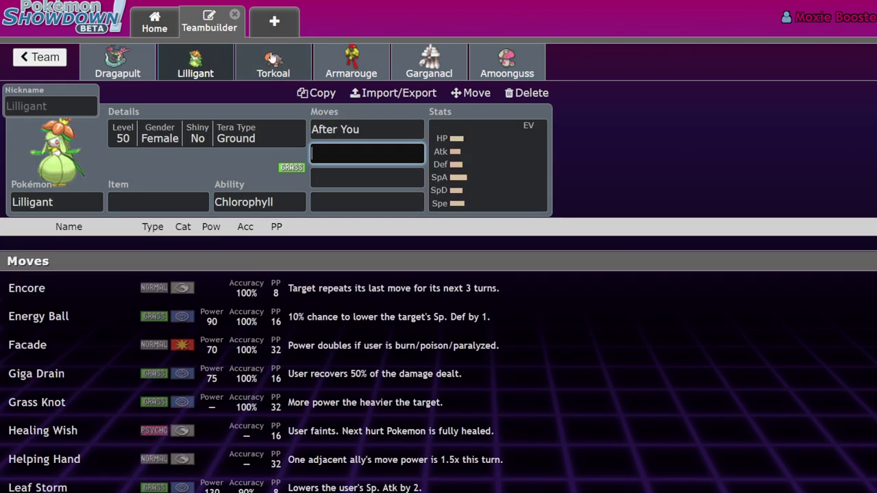
Step: Give Torkoal Eruption as its first move
click(273, 61)
click(365, 149)
click(356, 128)
text(erf)
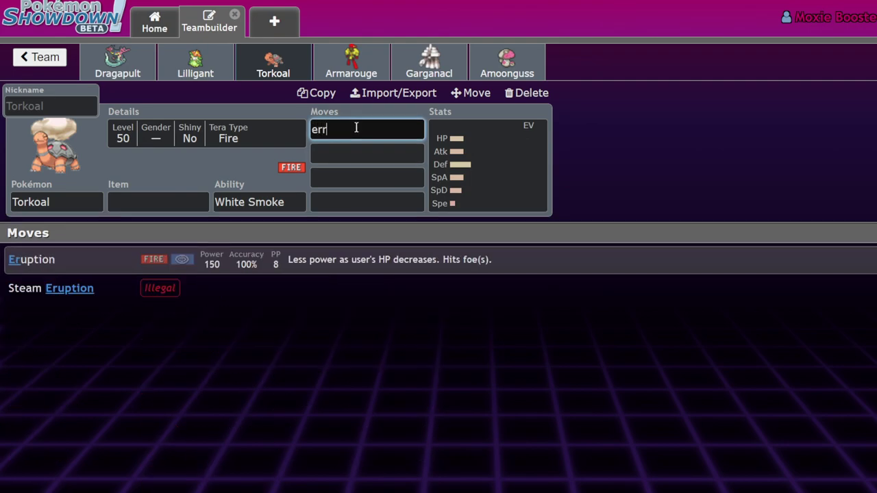
click(313, 288)
Step: Add Sleep Powder as Lilligant's second move
click(216, 59)
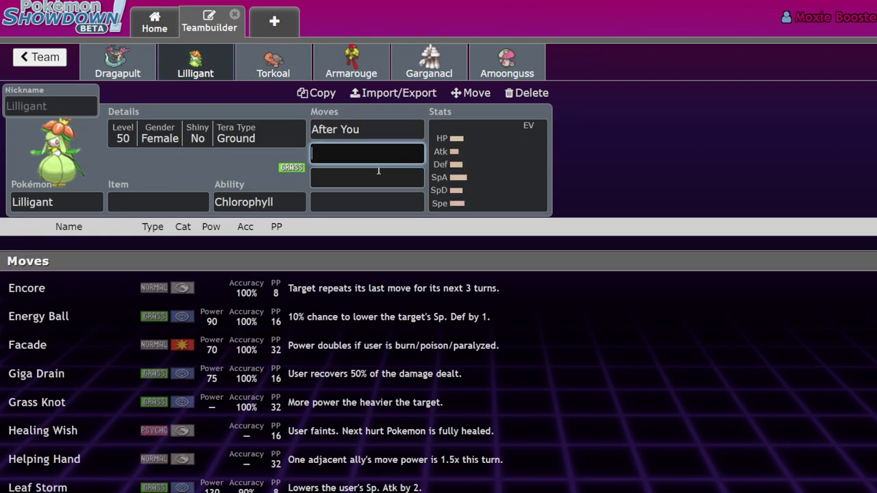
click(372, 155)
text(spe)
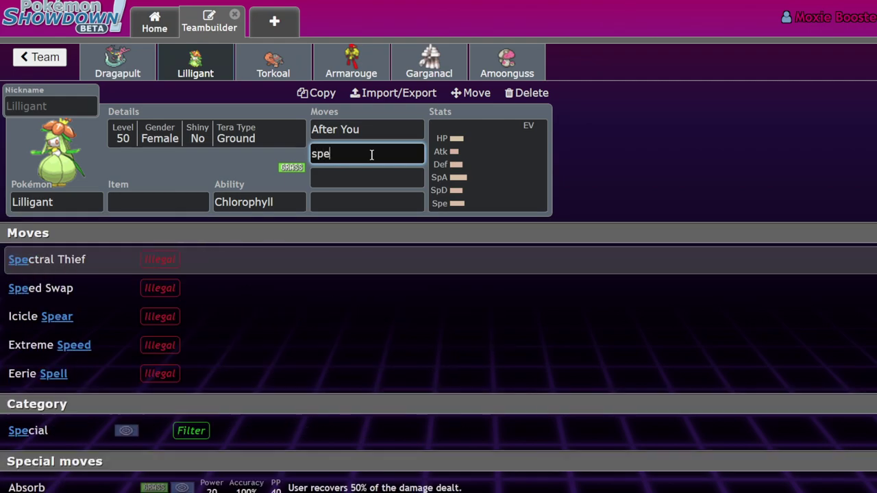
key(BackSpace)
key(BackSpace)
text(lee)
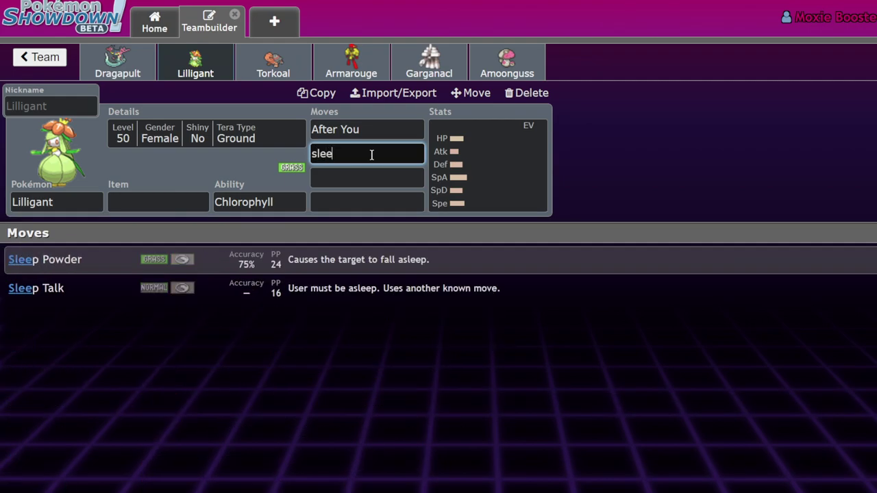
click(343, 257)
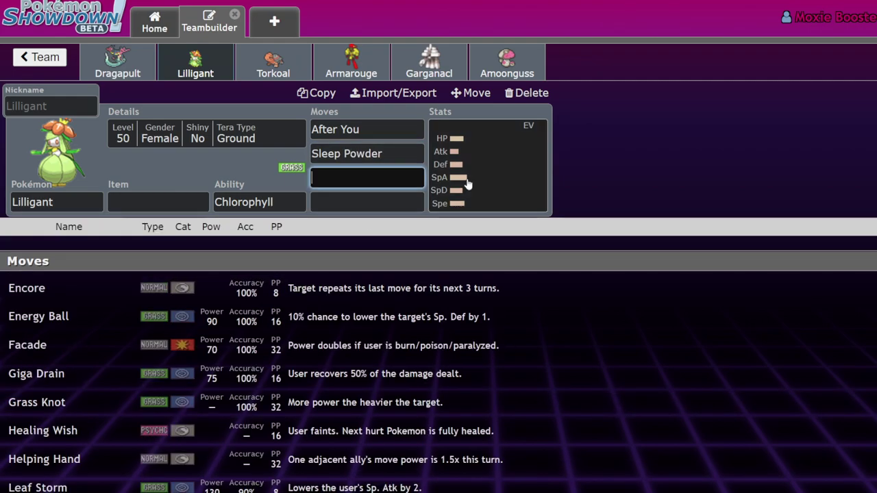
Step: Give Torkoal Charcoal as its held item and bring up Lilligant's EVs
click(273, 62)
click(473, 175)
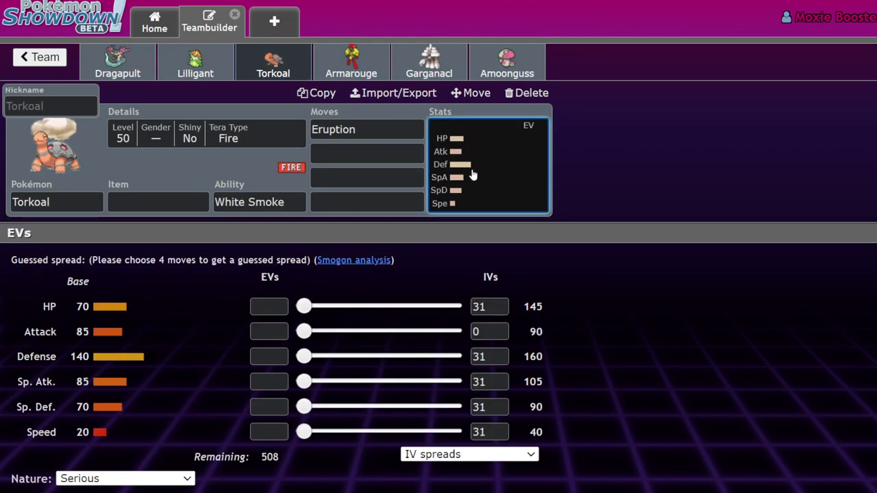
click(173, 192)
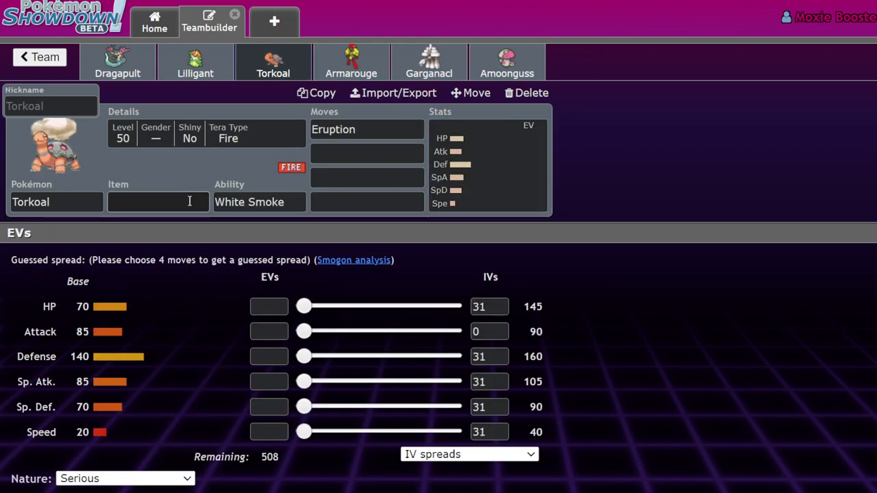
click(189, 201)
text(charc)
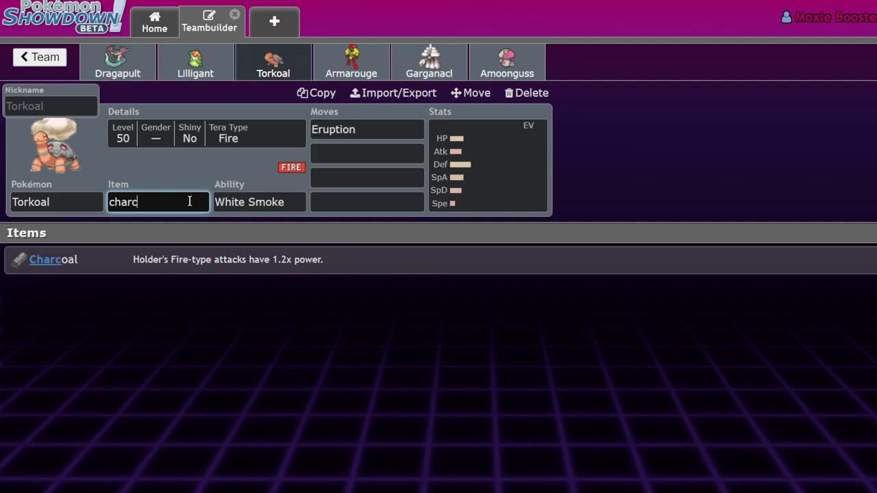
key(Return)
click(205, 77)
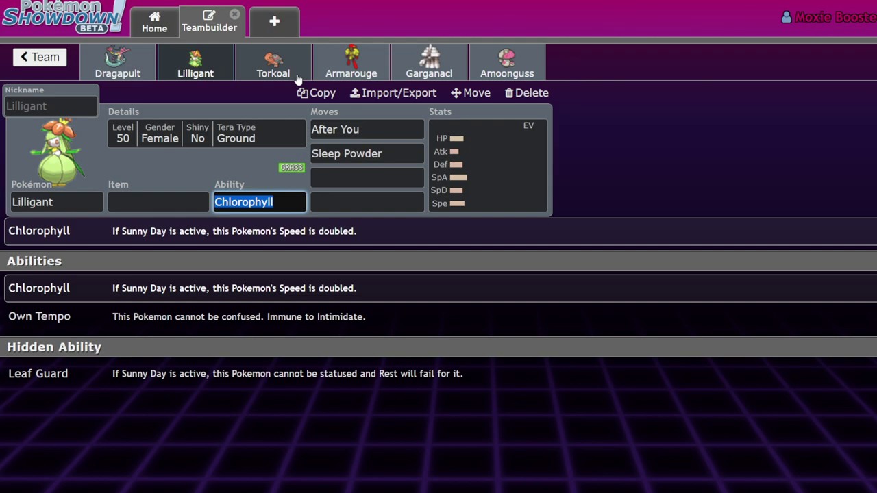
click(521, 178)
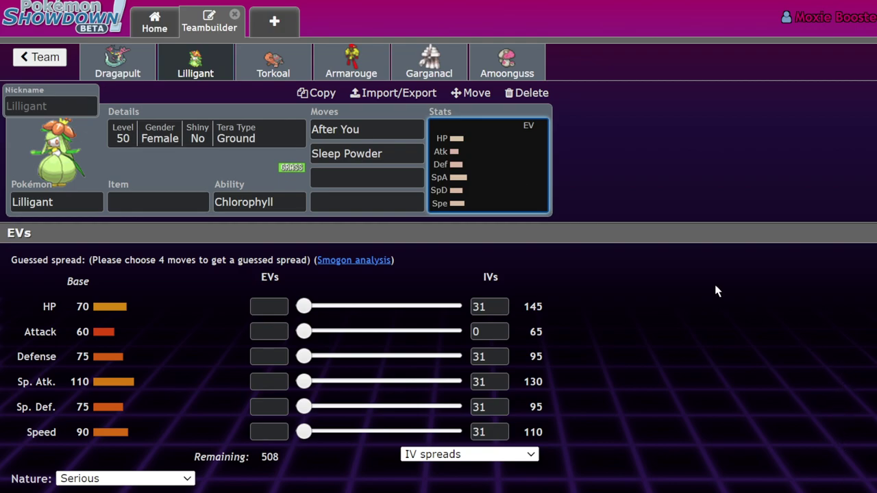
Step: Replace Dragapult with Oricorio-Pom-Pom and check its ability and base stats
click(117, 62)
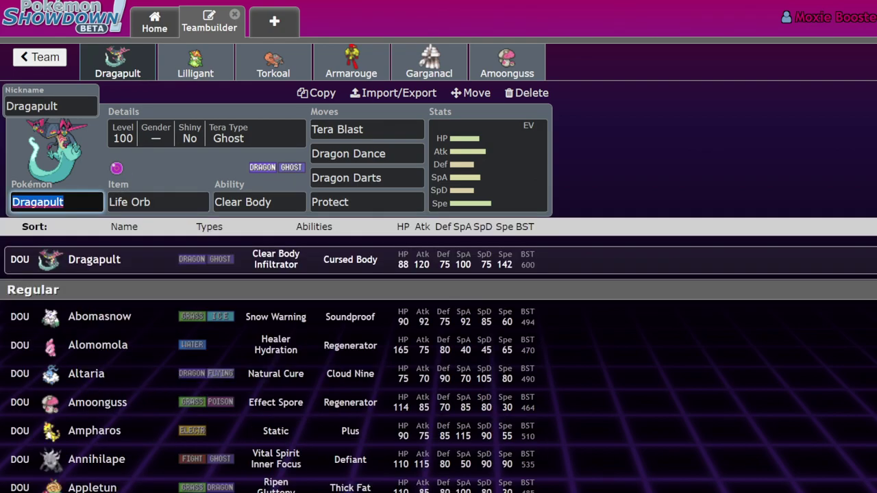
text(orico)
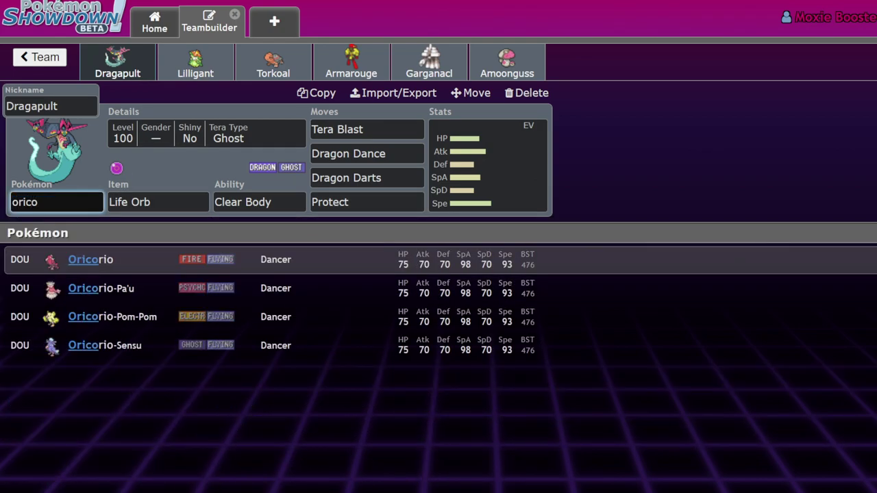
click(248, 317)
click(483, 158)
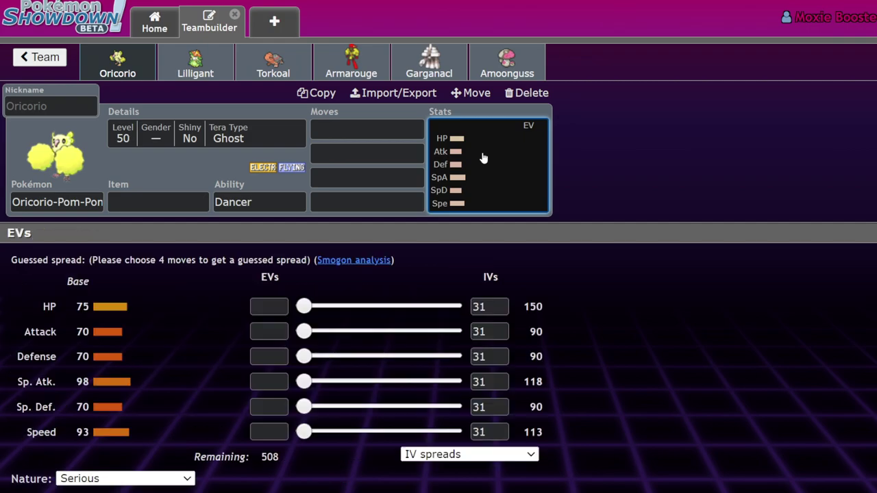
click(274, 198)
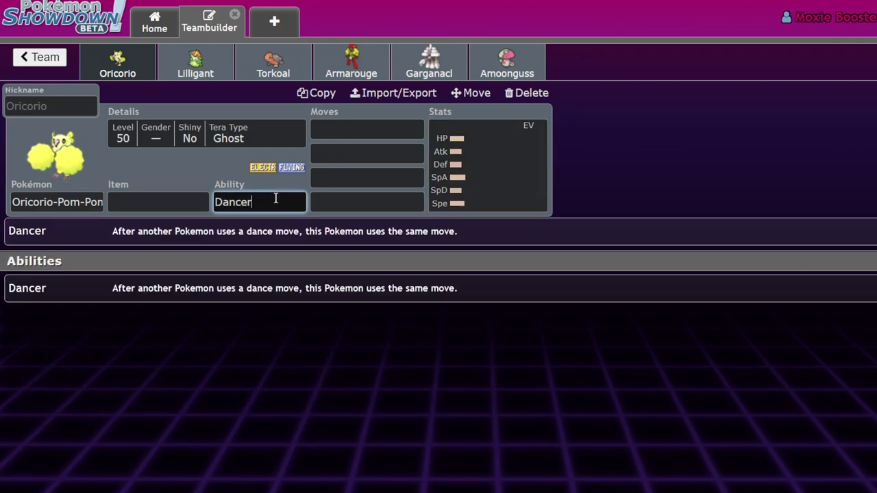
click(497, 203)
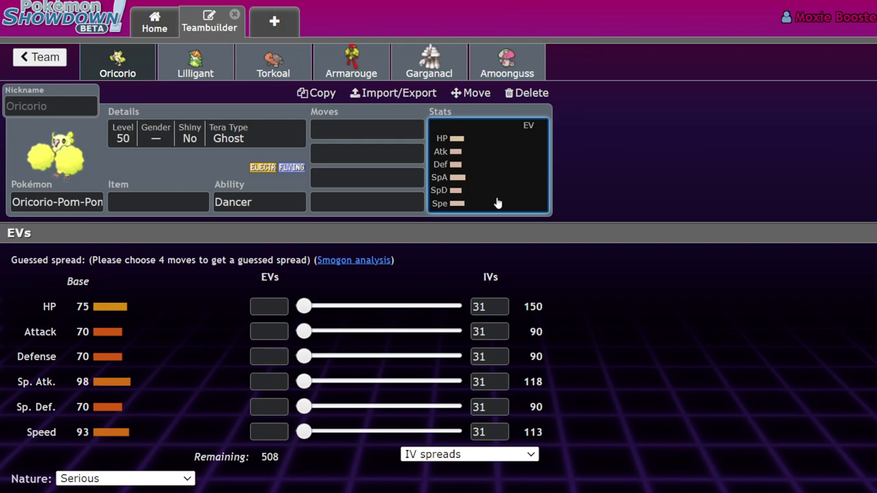
Step: Set Lilligant's Tera Type to Grass and return to its EVs
click(438, 59)
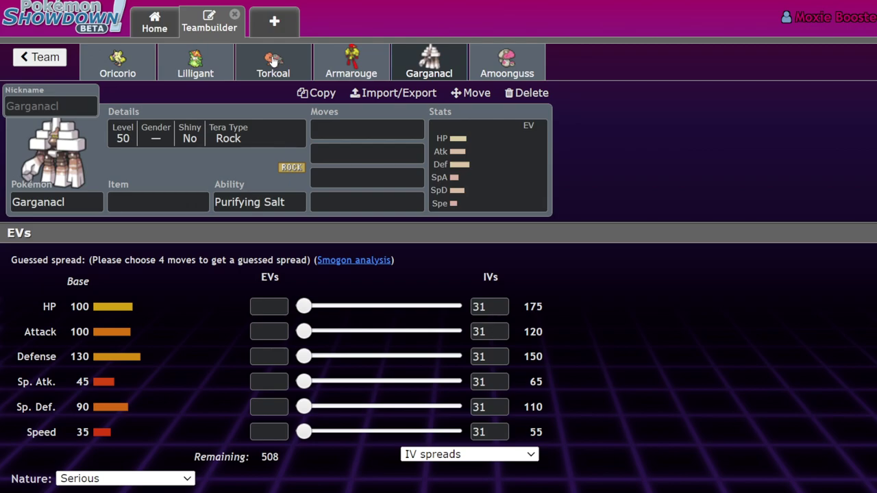
click(195, 60)
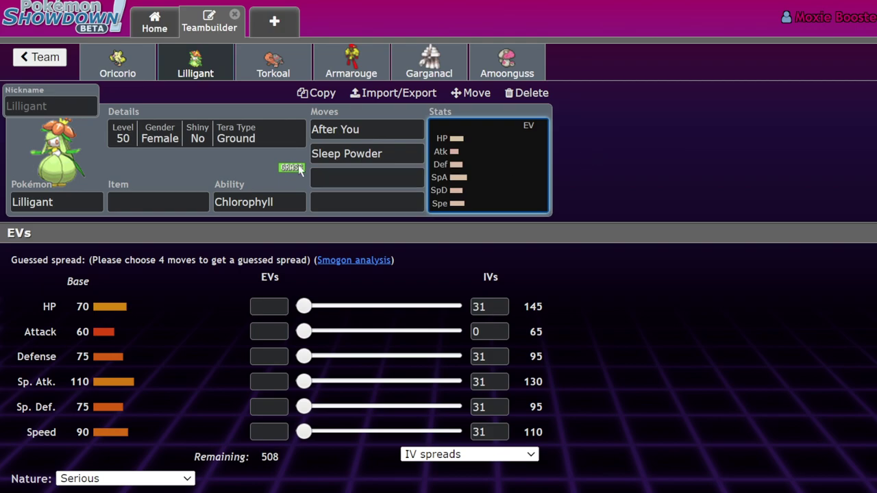
click(219, 141)
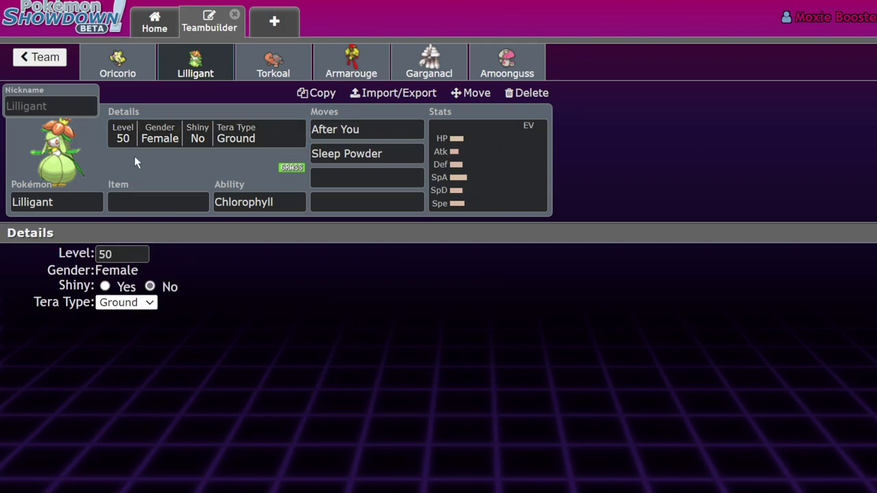
key(Up)
click(479, 193)
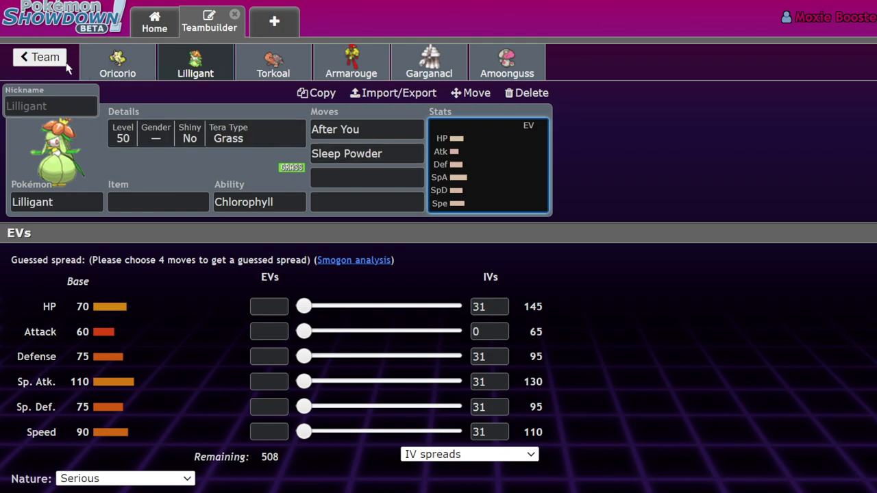
Step: Go back to the team list, open the team Copy of Copy of RIP DOZO!, and examine Dondozo's EVs
click(39, 57)
click(29, 56)
scroll(417, 239, down, 1)
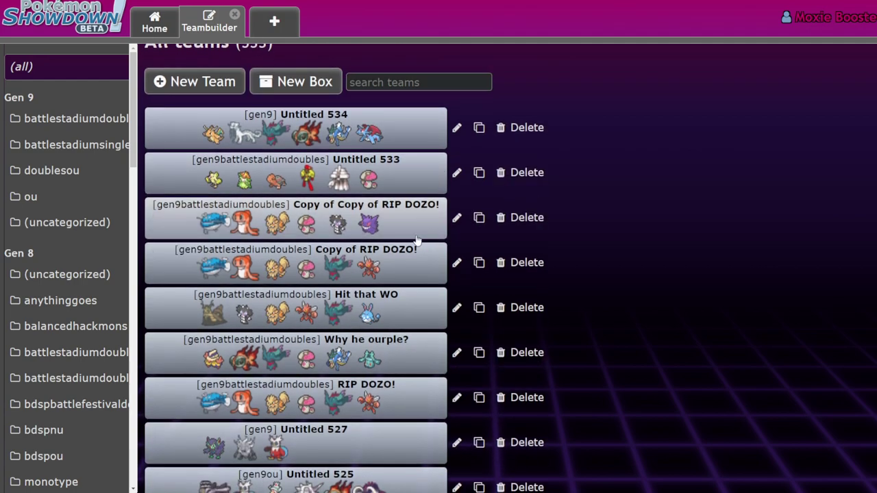
click(327, 237)
click(524, 251)
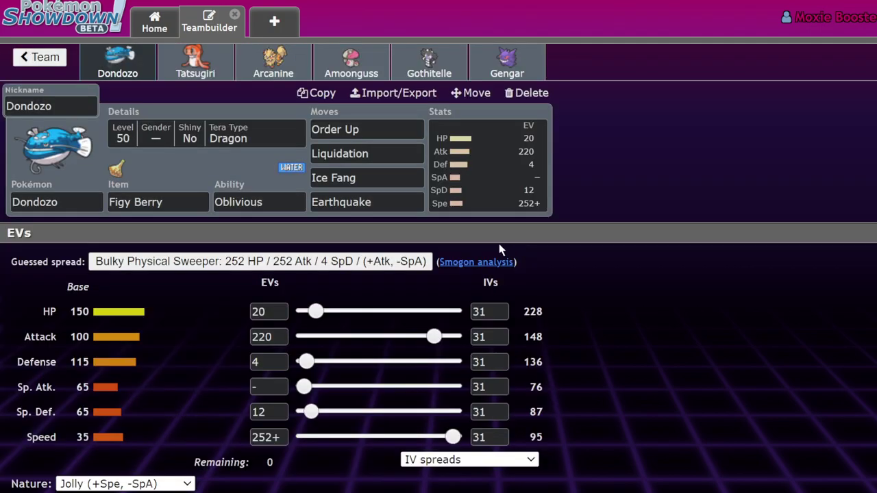